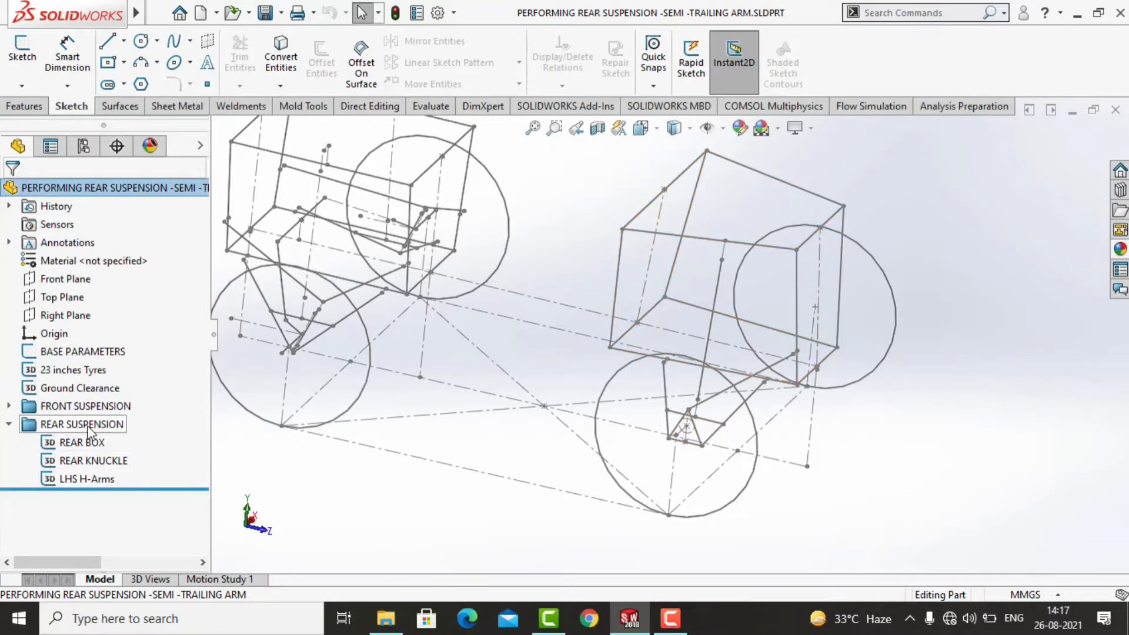
Step: Delete the REAR SUSPENSION folder from the feature tree
{"action": "right_click", "coordinate": [91, 429]}
{"action": "left_click", "coordinate": [130, 401]}
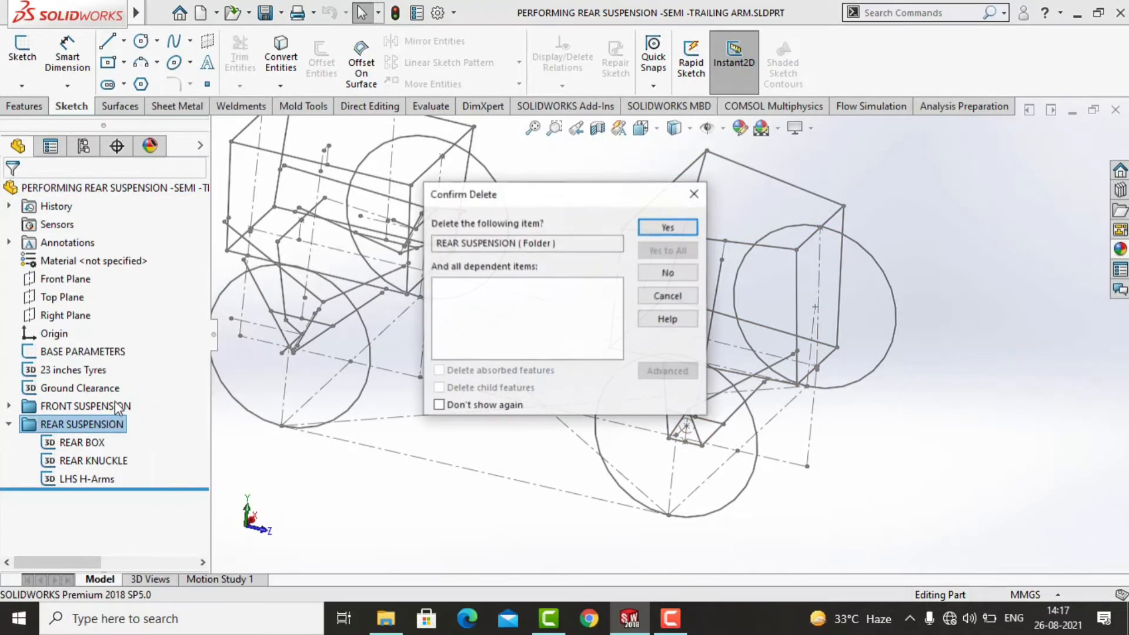
{"action": "left_click", "coordinate": [655, 230]}
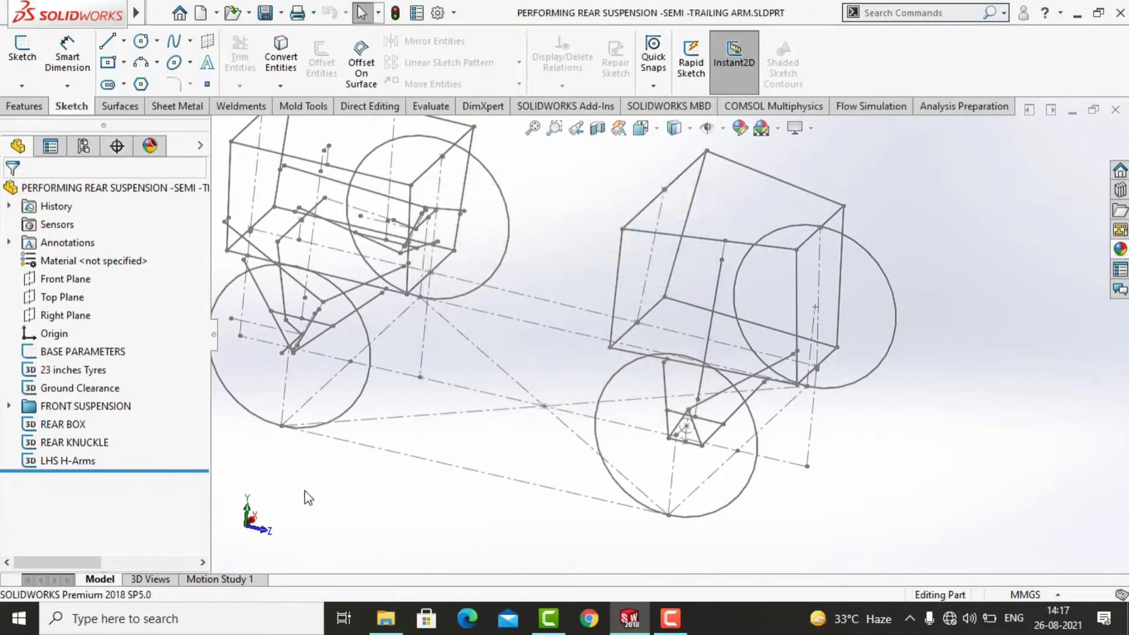
Step: Delete the LHS H-Arms 3D sketch
{"action": "left_click", "coordinate": [87, 461]}
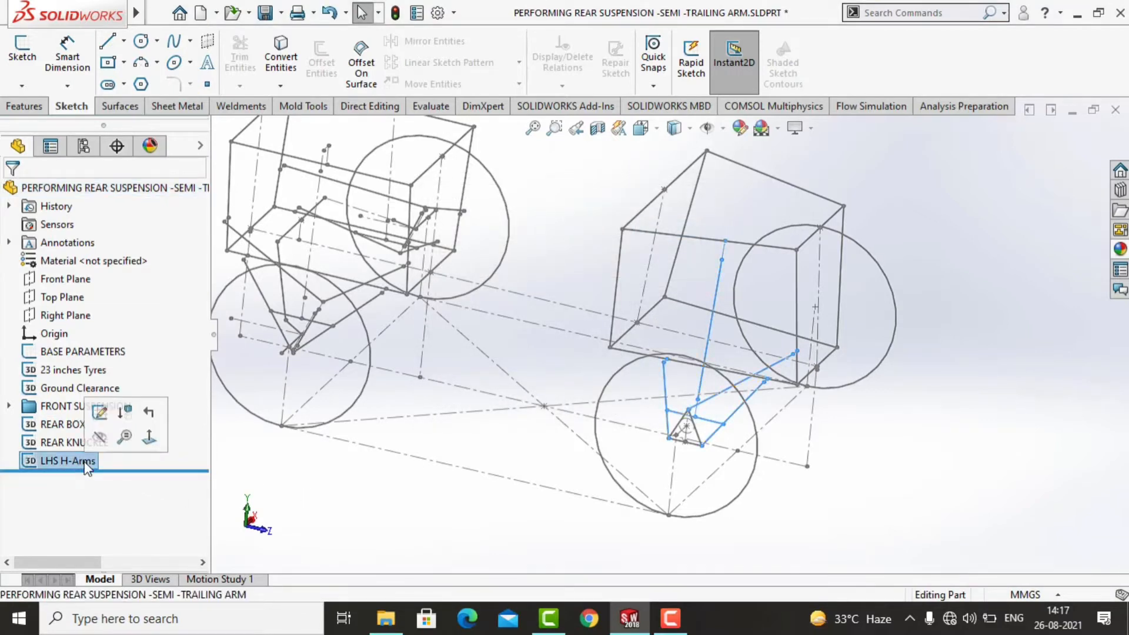
{"action": "right_click", "coordinate": [87, 465]}
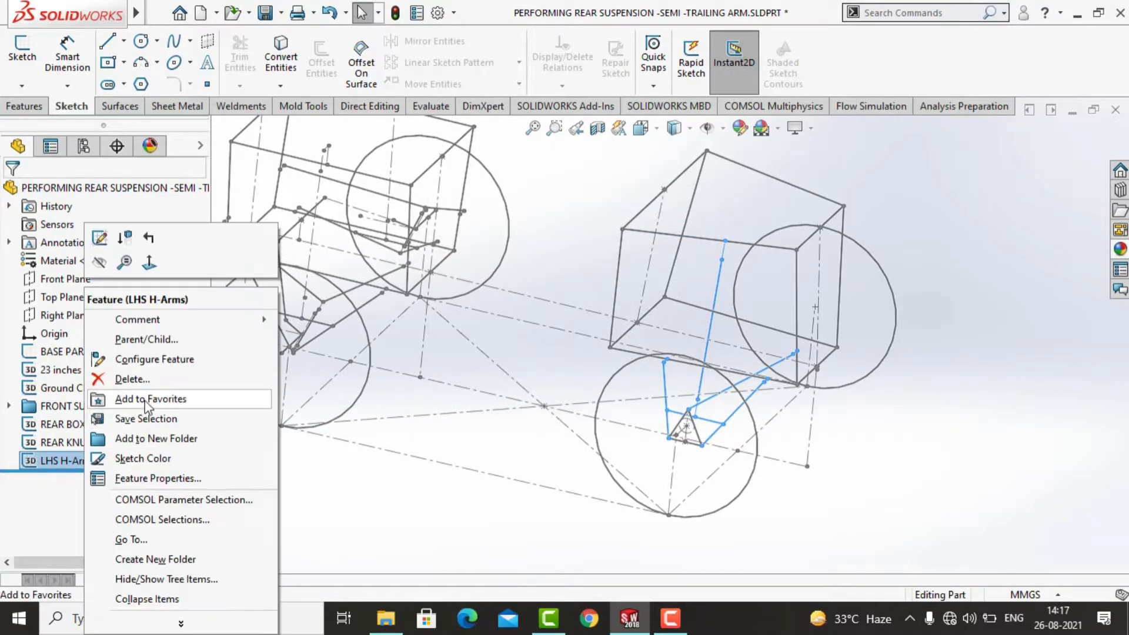
{"action": "left_click", "coordinate": [130, 379]}
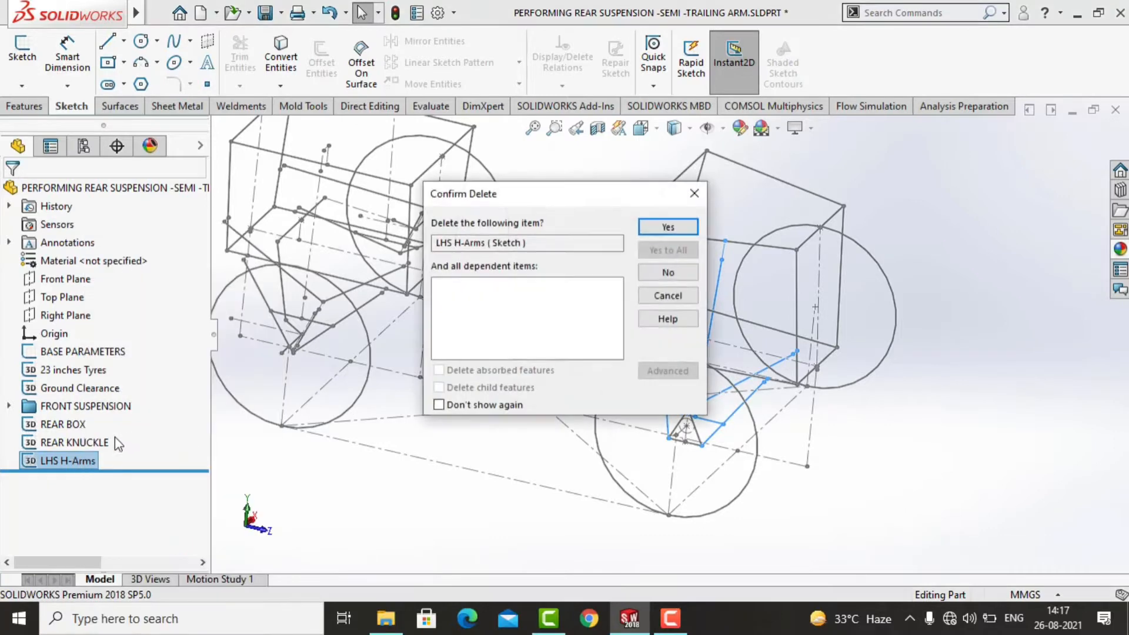
{"action": "left_click", "coordinate": [669, 228]}
Step: Edit the REAR BOX 3D sketch and trim away the box's two lower side edges running front to rear
{"action": "left_click", "coordinate": [62, 424]}
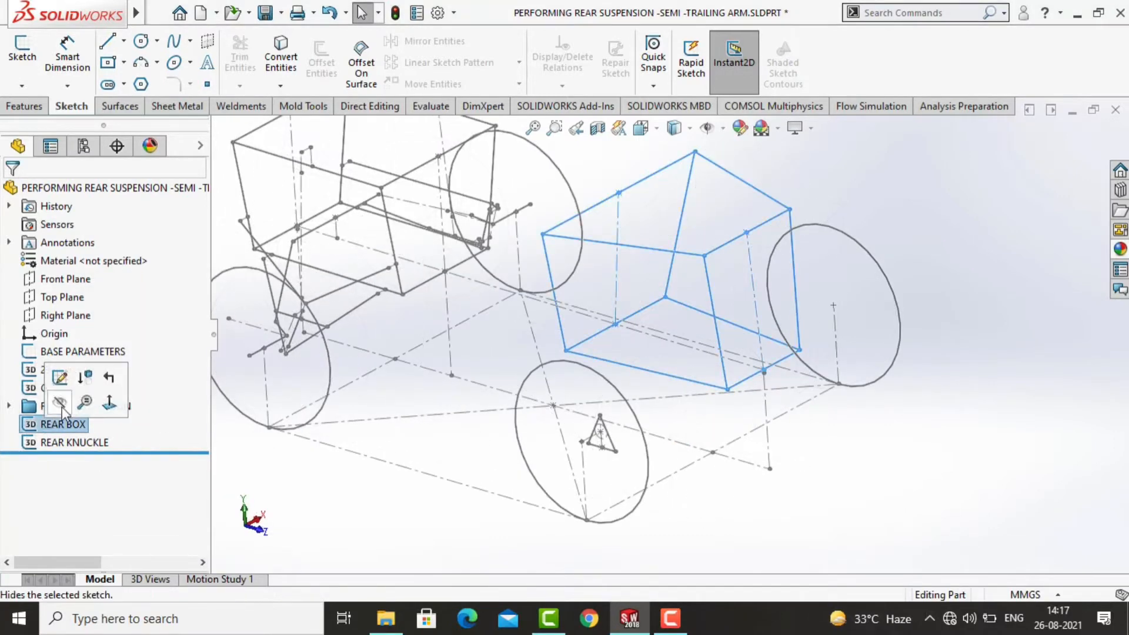
{"action": "left_click", "coordinate": [61, 378]}
{"action": "scroll", "coordinate": [792, 261], "scroll_direction": "down", "scroll_amount": 5}
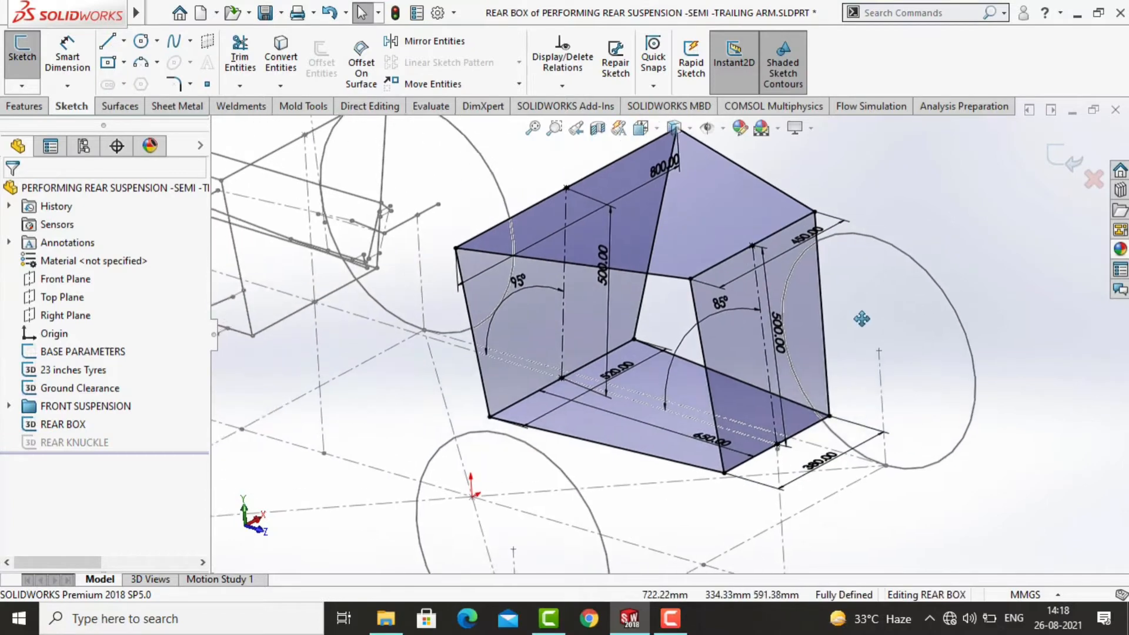
{"action": "left_click", "coordinate": [252, 64]}
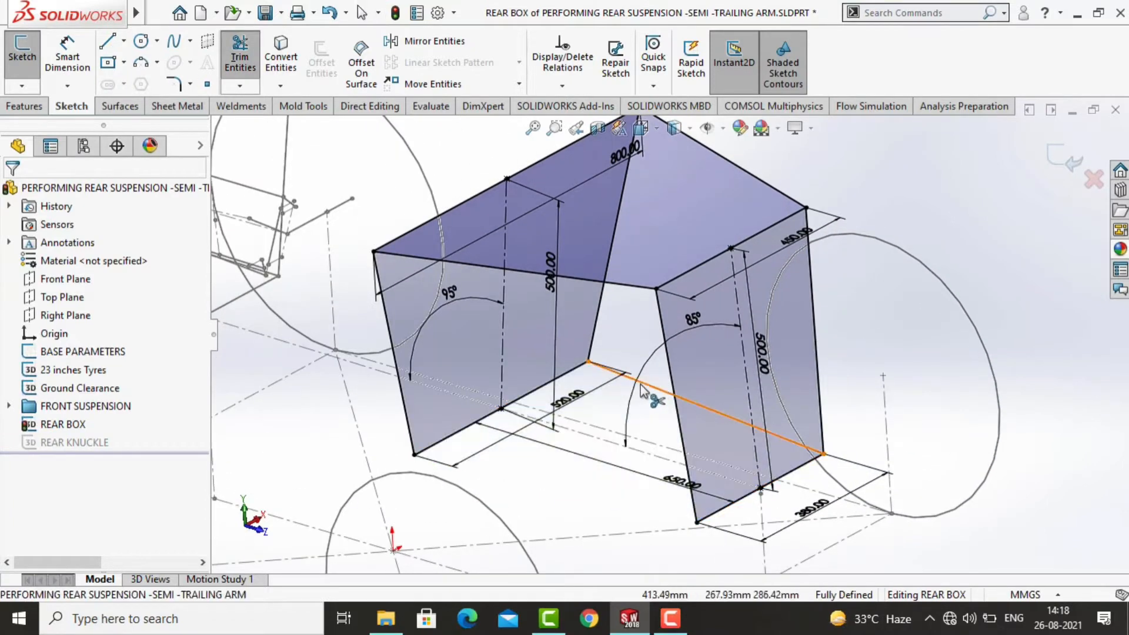
{"action": "scroll", "coordinate": [559, 476], "scroll_direction": "up", "scroll_amount": 2}
{"action": "scroll", "coordinate": [558, 477], "scroll_direction": "up", "scroll_amount": 2}
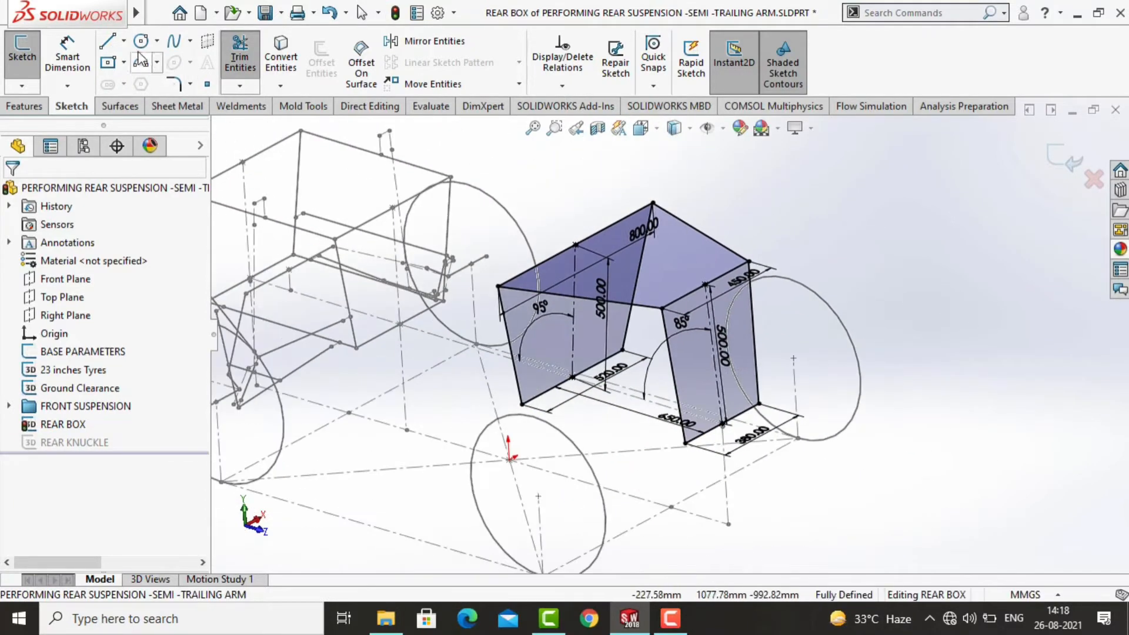
Step: Draw two parallel construction lines from the ends of the 380 mm lower rear edge to the box's lower front edge
{"action": "left_click", "coordinate": [123, 41]}
{"action": "left_click", "coordinate": [147, 76]}
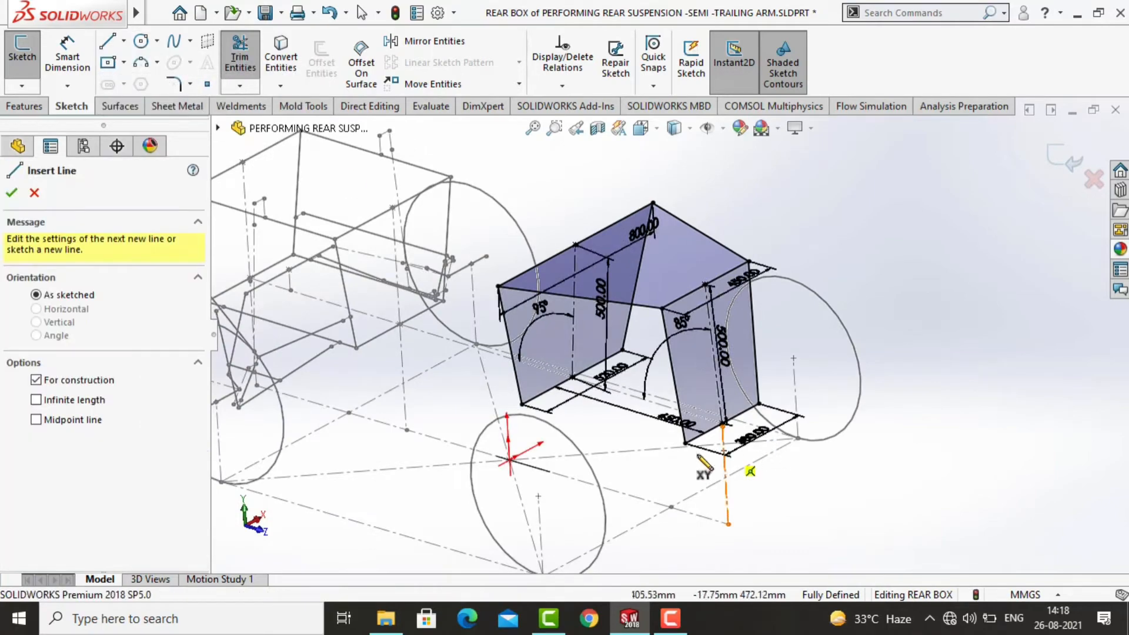
{"action": "scroll", "coordinate": [699, 433], "scroll_direction": "down", "scroll_amount": 3}
{"action": "scroll", "coordinate": [697, 432], "scroll_direction": "down", "scroll_amount": 4}
{"action": "left_click", "coordinate": [647, 422]}
{"action": "scroll", "coordinate": [482, 306], "scroll_direction": "down", "scroll_amount": 2}
{"action": "left_click", "coordinate": [390, 310]}
{"action": "left_click", "coordinate": [124, 41]}
{"action": "left_click", "coordinate": [147, 75]}
{"action": "left_click", "coordinate": [936, 340]}
{"action": "left_click", "coordinate": [565, 218]}
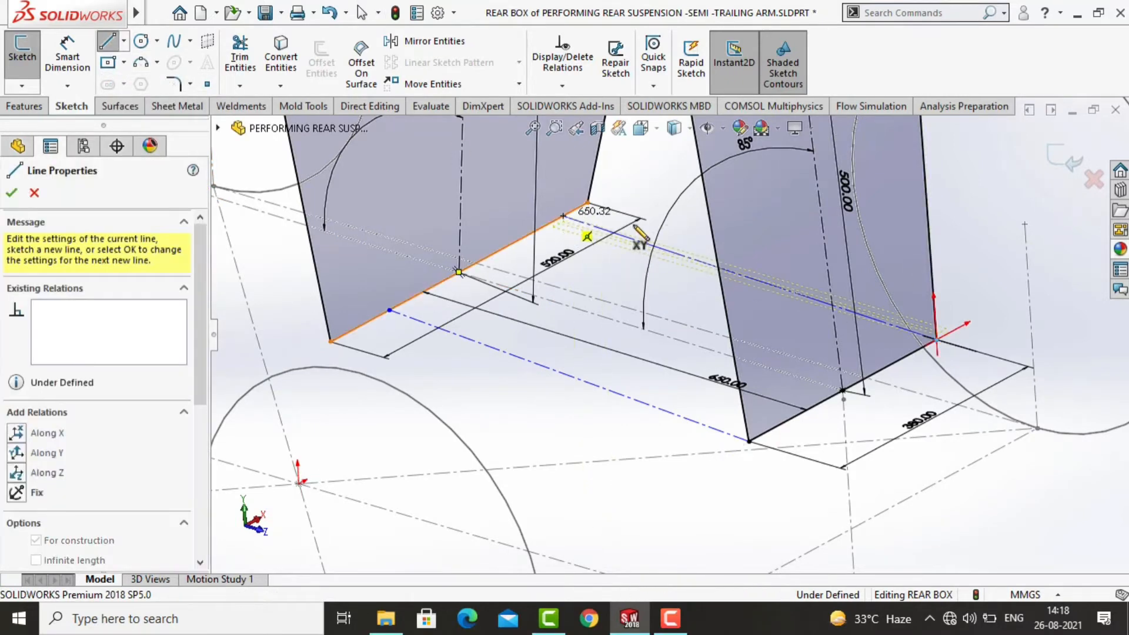
Step: Dimension the spacing between the construction lines' endpoints on the lower front edge as 380 mm
{"action": "left_click", "coordinate": [906, 431]}
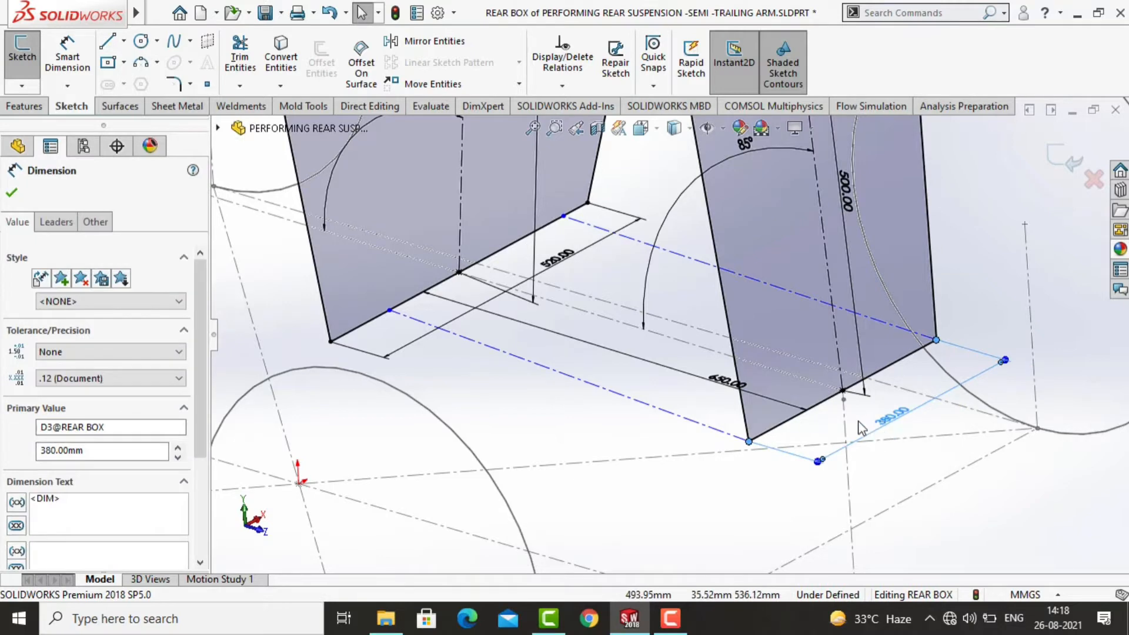
{"action": "left_click", "coordinate": [820, 405]}
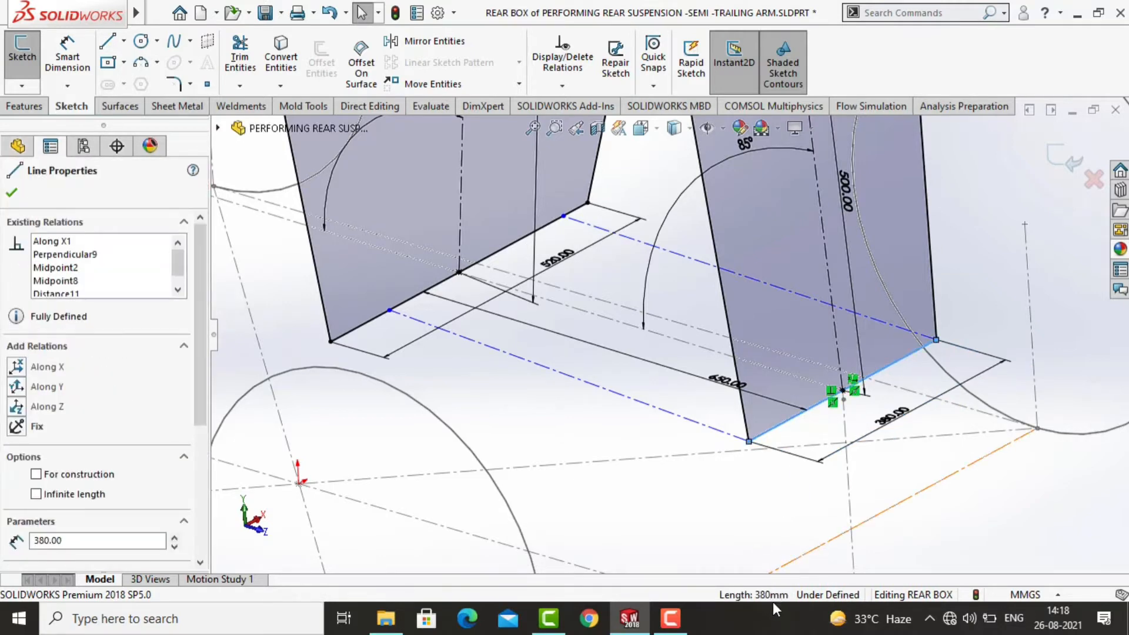
{"action": "left_click", "coordinate": [67, 58]}
{"action": "left_click", "coordinate": [389, 311]}
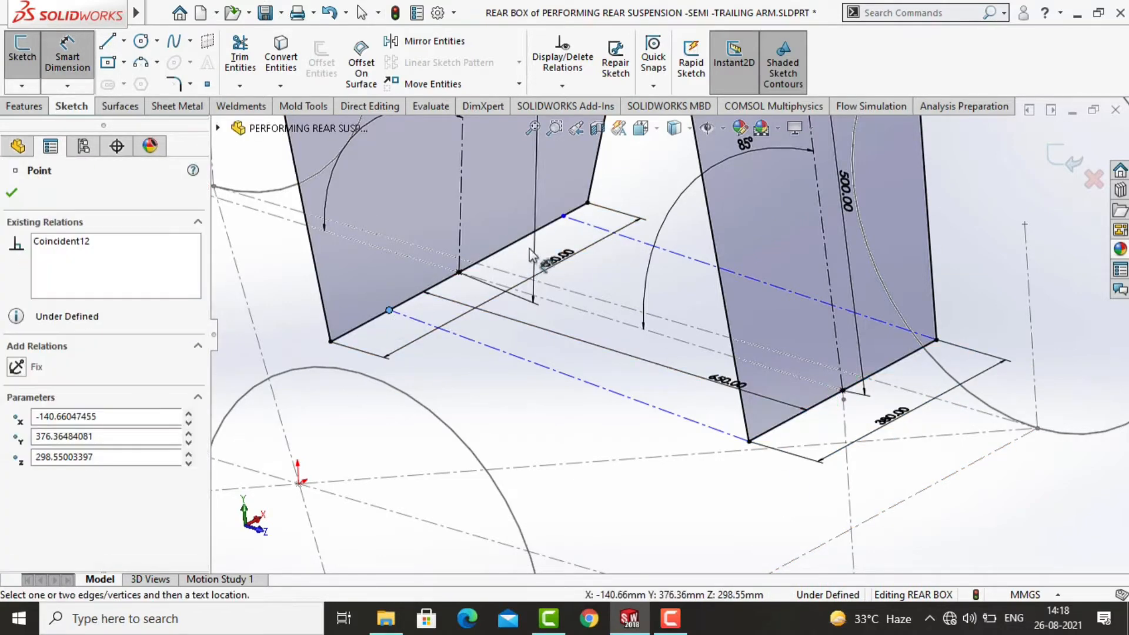
{"action": "left_click", "coordinate": [510, 222]}
{"action": "type", "text": "380"}
{"action": "key", "text": "Return"}
Step: Dimension one construction line's endpoint 190 mm from the midpoint of the lower front edge
{"action": "left_click", "coordinate": [375, 318]}
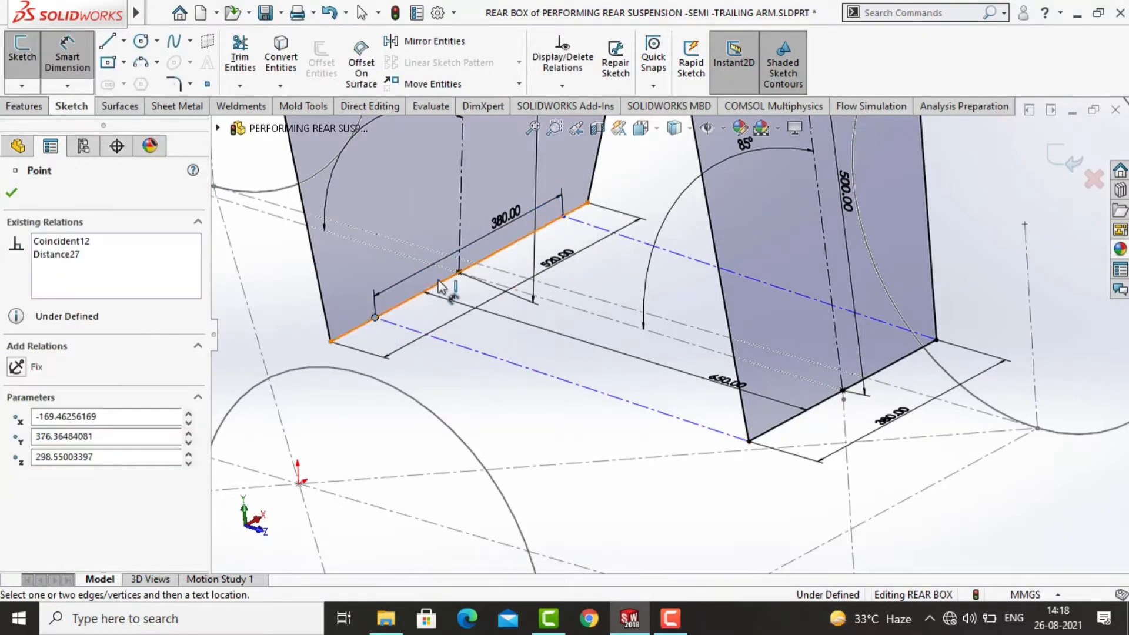
{"action": "mouse_move", "coordinate": [392, 279]}
{"action": "middle_mouse_down"}
{"action": "mouse_move", "coordinate": [378, 279]}
{"action": "mouse_move", "coordinate": [386, 298]}
{"action": "middle_mouse_up"}
{"action": "left_click", "coordinate": [385, 298]}
{"action": "type", "text": "190"}
{"action": "key", "text": "Return"}
Step: Exit the REAR BOX sketch and suppress the FRONT SUSPENSION folder
{"action": "scroll", "coordinate": [500, 408], "scroll_direction": "up", "scroll_amount": 10}
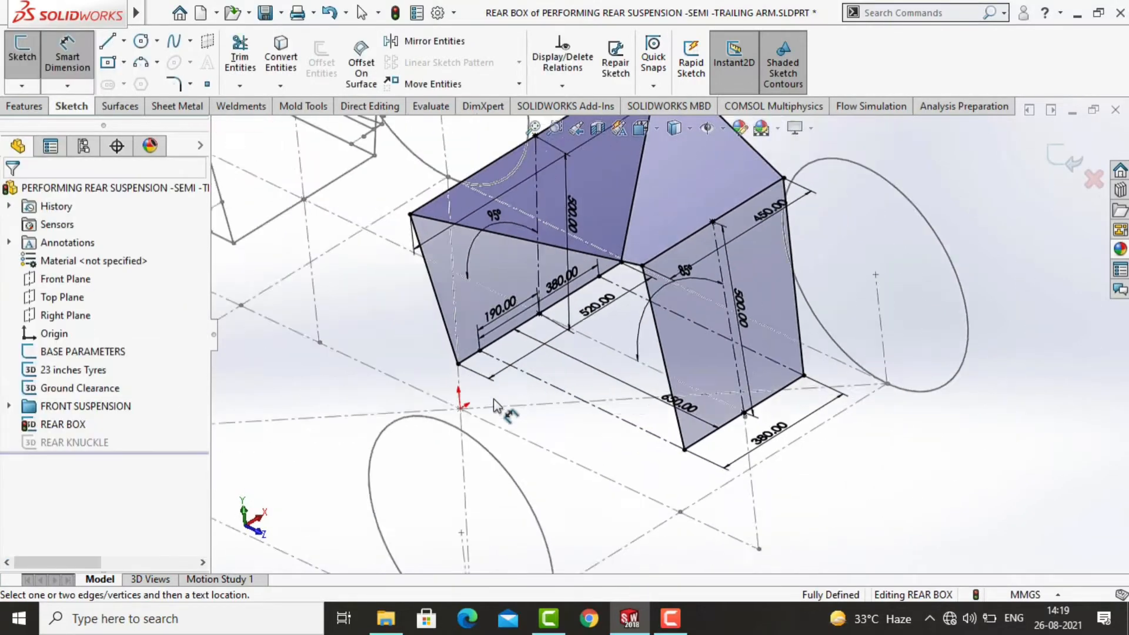
{"action": "left_click", "coordinate": [22, 47]}
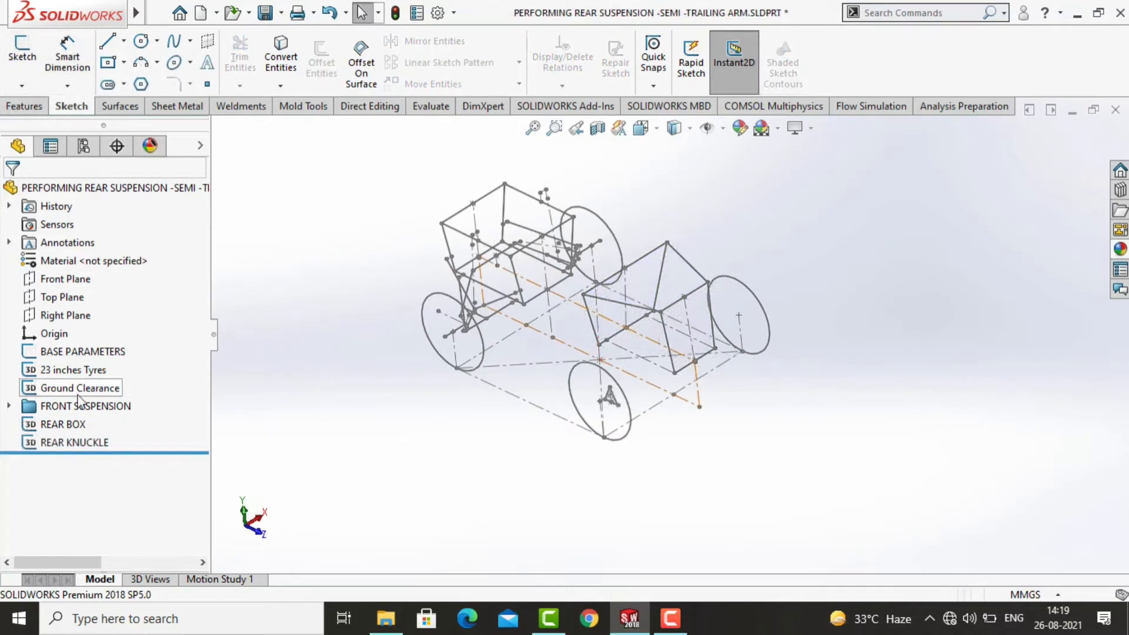
{"action": "right_click", "coordinate": [80, 409]}
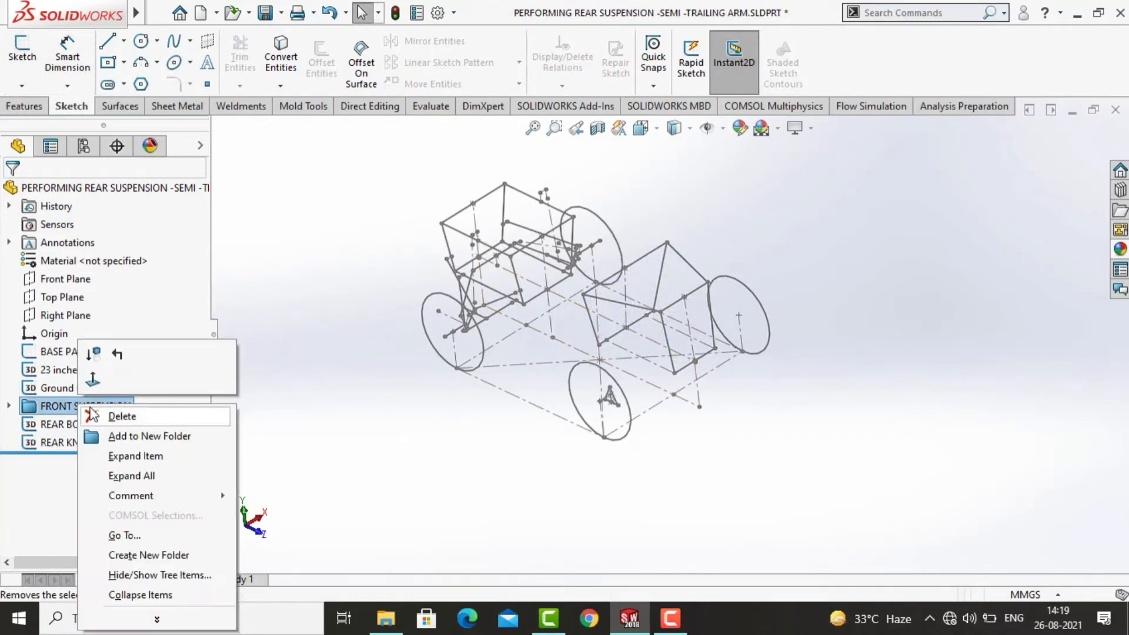
{"action": "left_click", "coordinate": [94, 354]}
Step: Reopen the REAR BOX sketch and draw a line about 191 mm long from the left lower front corner to the nearby construction line
{"action": "scroll", "coordinate": [627, 370], "scroll_direction": "down", "scroll_amount": 5}
{"action": "left_click", "coordinate": [650, 268]}
{"action": "left_click", "coordinate": [674, 252]}
{"action": "scroll", "coordinate": [667, 329], "scroll_direction": "down", "scroll_amount": 5}
{"action": "left_click", "coordinate": [108, 43]}
{"action": "scroll", "coordinate": [522, 456], "scroll_direction": "up", "scroll_amount": 5}
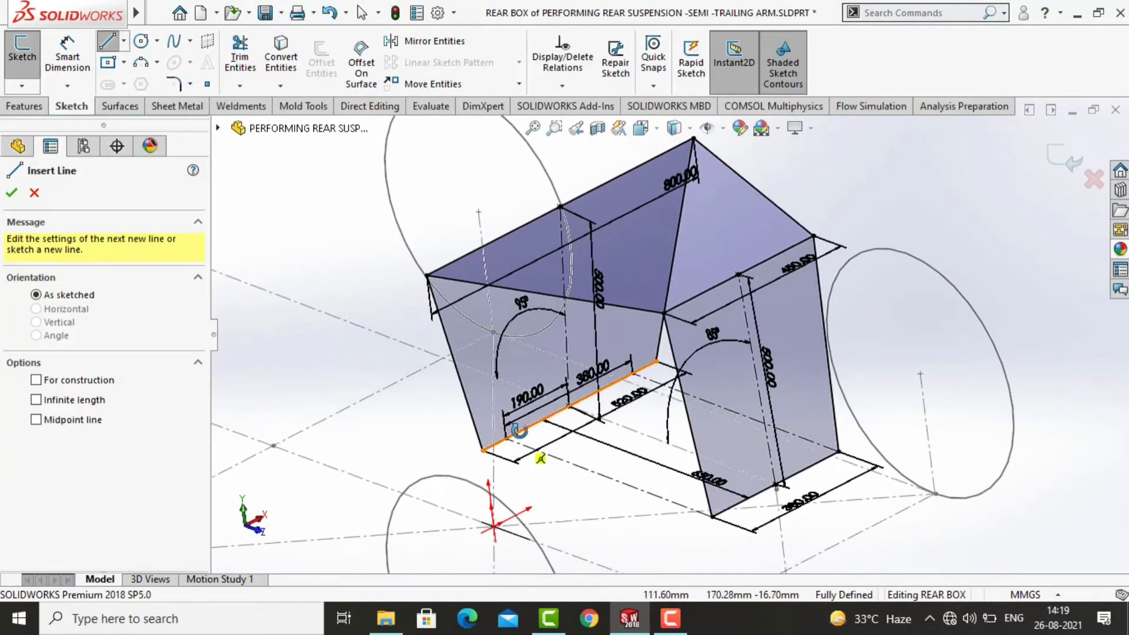
{"action": "left_click", "coordinate": [523, 455]}
{"action": "left_click", "coordinate": [610, 464]}
{"action": "key", "text": "Escape"}
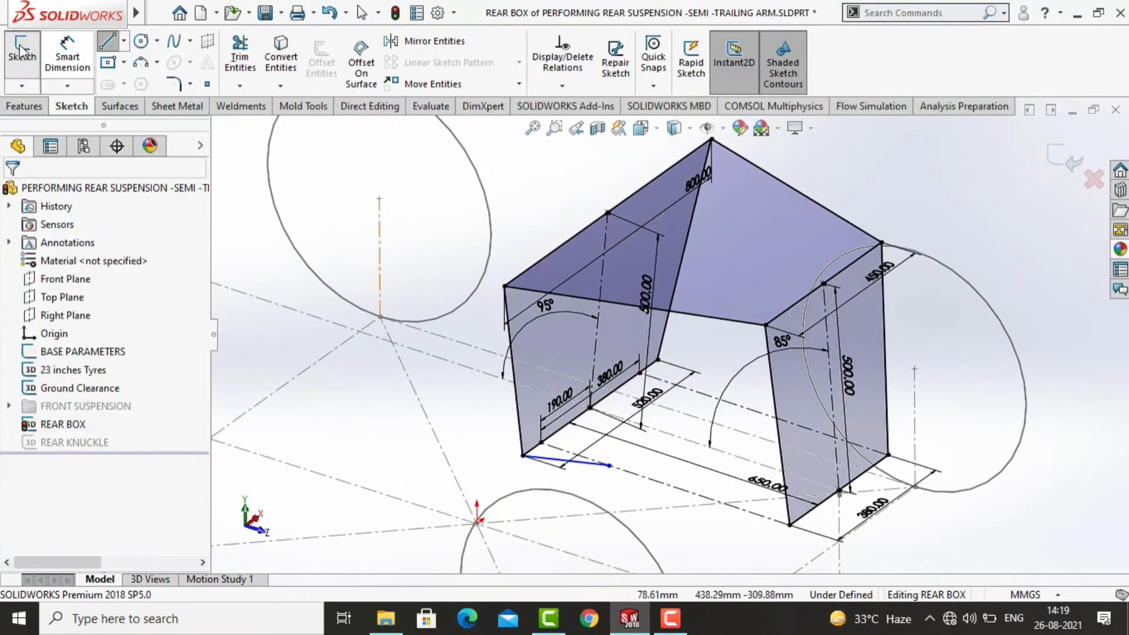
Step: Dimension the new slanted line at the lower front corner as 200 mm
{"action": "key", "text": "d"}
{"action": "left_click", "coordinate": [547, 461]}
{"action": "left_click", "coordinate": [550, 475]}
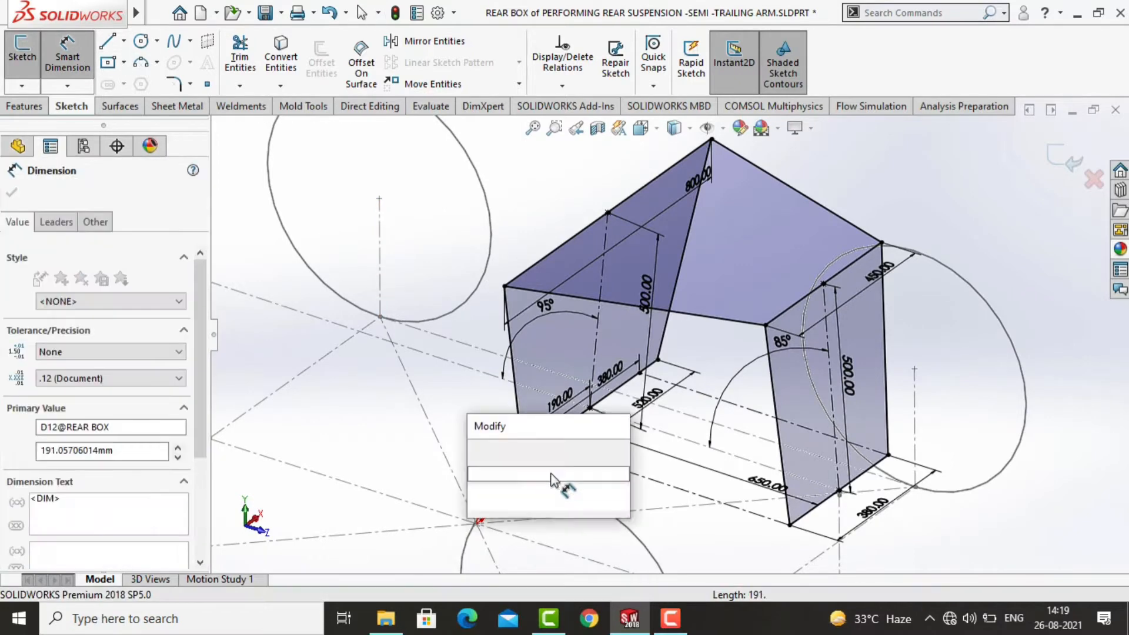
{"action": "type", "text": "200"}
{"action": "key", "text": "Return"}
{"action": "left_click", "coordinate": [442, 447]}
Step: Draw a solid line along the construction line from the lower rear corner to the end of the 200 mm line
{"action": "scroll", "coordinate": [657, 461], "scroll_direction": "up", "scroll_amount": 2}
{"action": "middle_click_drag", "start_coordinate": [657, 461], "coordinate": [676, 488]}
{"action": "scroll", "coordinate": [676, 488], "scroll_direction": "up", "scroll_amount": 2}
{"action": "key", "text": "l"}
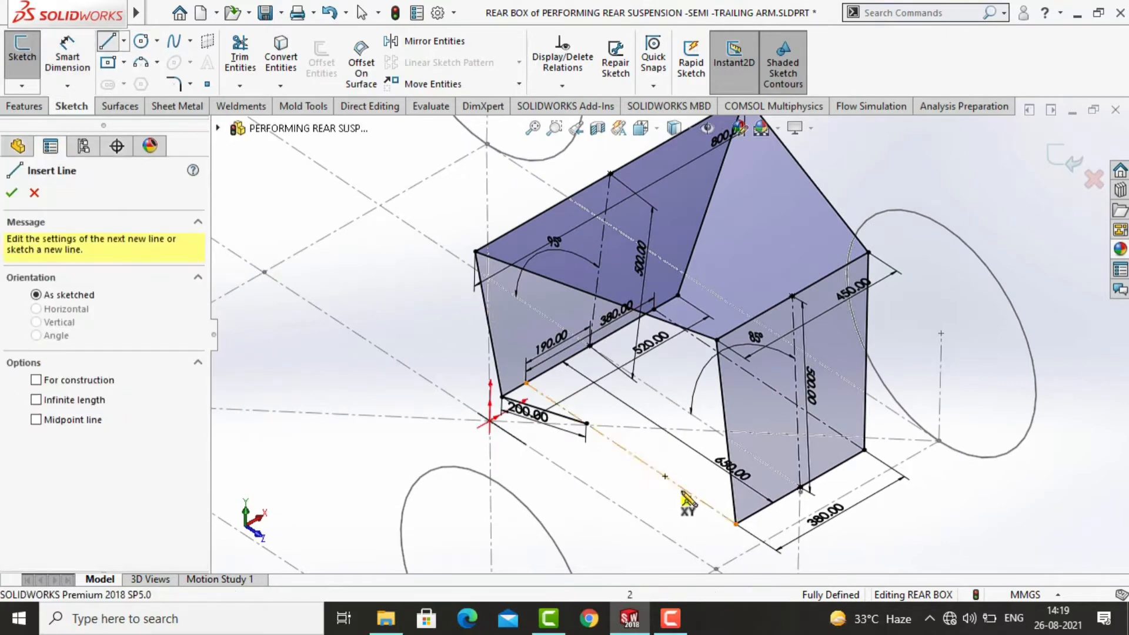
{"action": "left_click", "coordinate": [735, 524]}
{"action": "middle_click_drag", "start_coordinate": [606, 461], "coordinate": [619, 468]}
{"action": "left_click", "coordinate": [601, 433]}
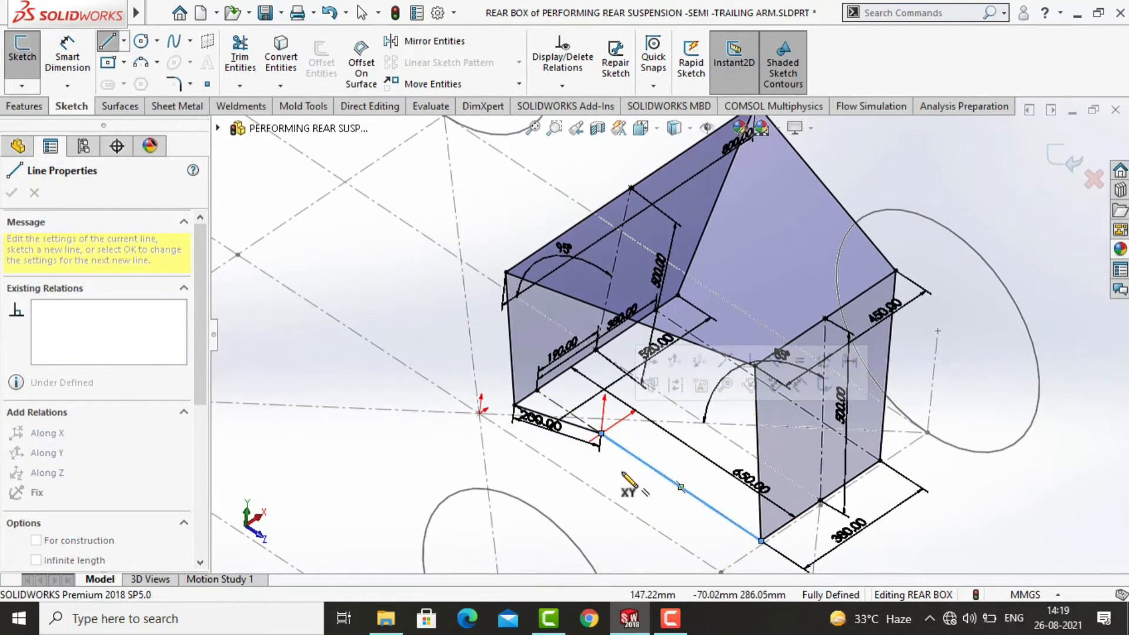
{"action": "key", "text": "Escape"}
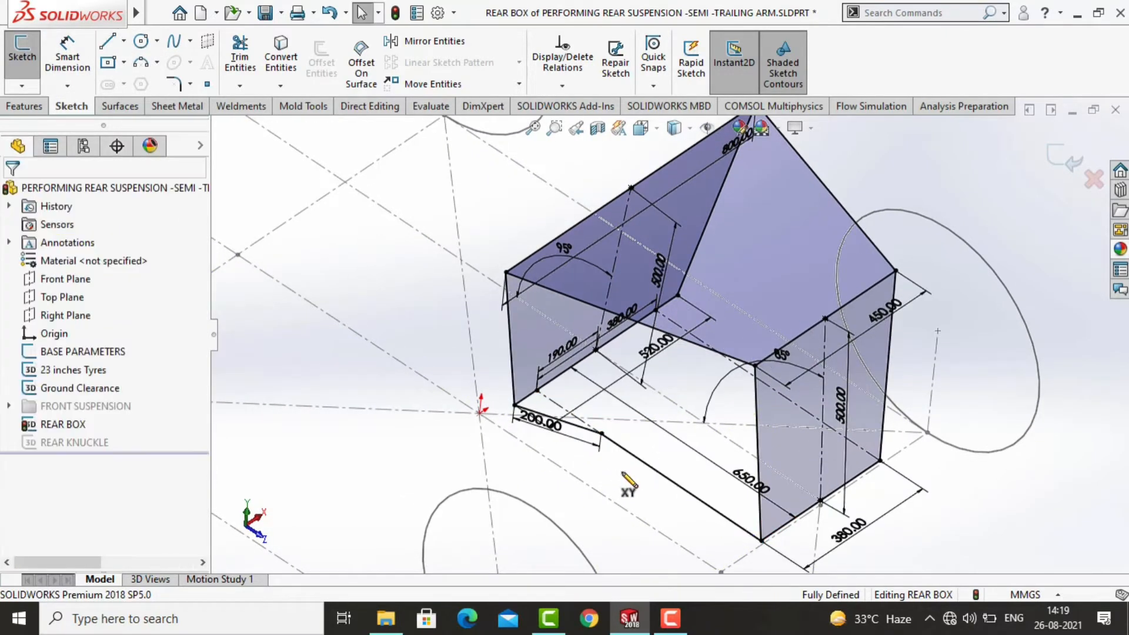
Step: Change the width of the box's lower front edge to 600 mm
{"action": "left_click", "coordinate": [656, 344]}
{"action": "key", "text": "Return"}
{"action": "middle_click_drag", "start_coordinate": [661, 451], "coordinate": [677, 379]}
{"action": "left_click", "coordinate": [623, 244]}
{"action": "key", "text": "Escape"}
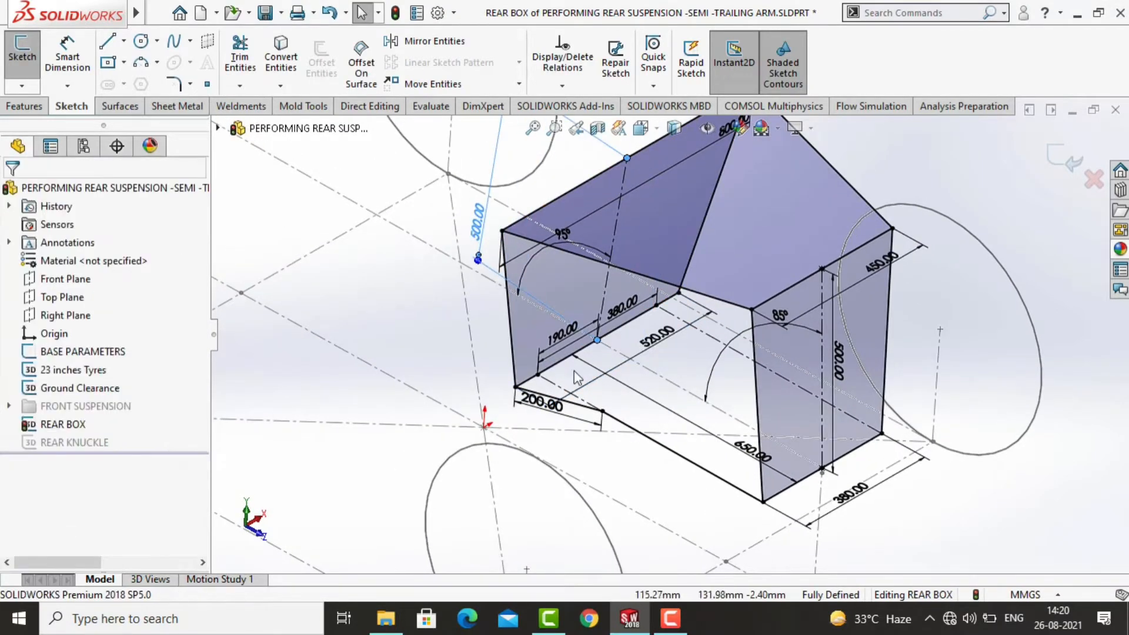
{"action": "double_click", "coordinate": [658, 340]}
{"action": "type", "text": "600"}
{"action": "key", "text": "Return"}
{"action": "left_click", "coordinate": [630, 431]}
{"action": "left_click", "coordinate": [624, 485]}
Step: Draw a line about 226 mm long from the opposite lower front corner to the other construction line
{"action": "middle_click_drag", "start_coordinate": [620, 515], "coordinate": [617, 532], "text": "ctrl"}
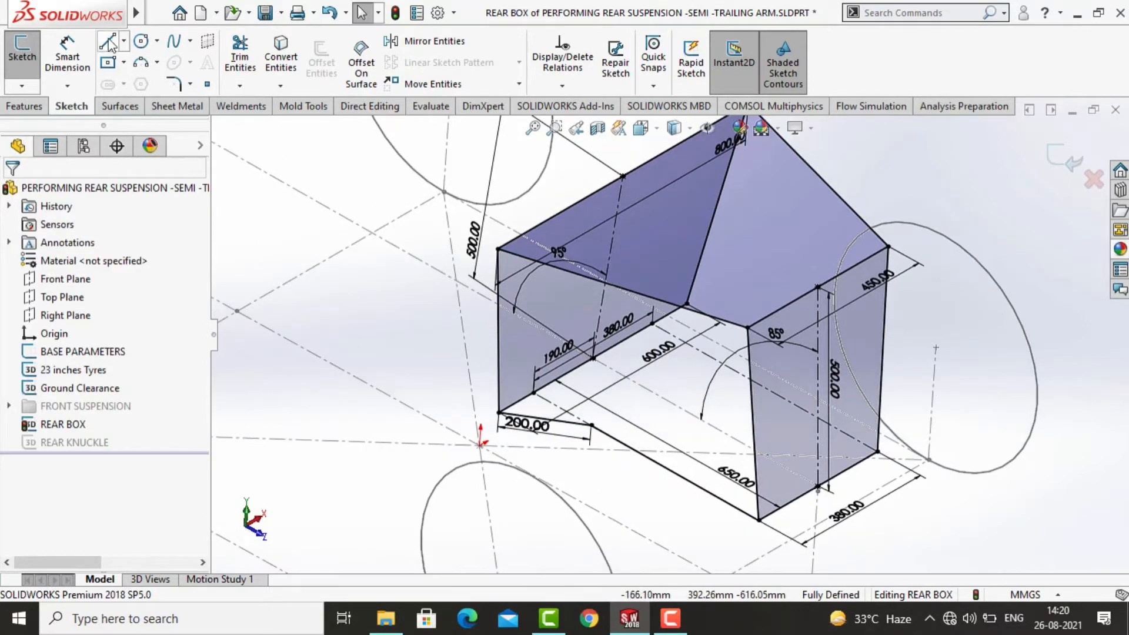
{"action": "left_click", "coordinate": [108, 43]}
{"action": "scroll", "coordinate": [711, 354], "scroll_direction": "up", "scroll_amount": 2}
{"action": "mouse_move", "coordinate": [700, 355]}
{"action": "middle_mouse_down"}
{"action": "mouse_move", "coordinate": [640, 357]}
{"action": "mouse_move", "coordinate": [560, 458]}
{"action": "mouse_move", "coordinate": [547, 435]}
{"action": "middle_mouse_up"}
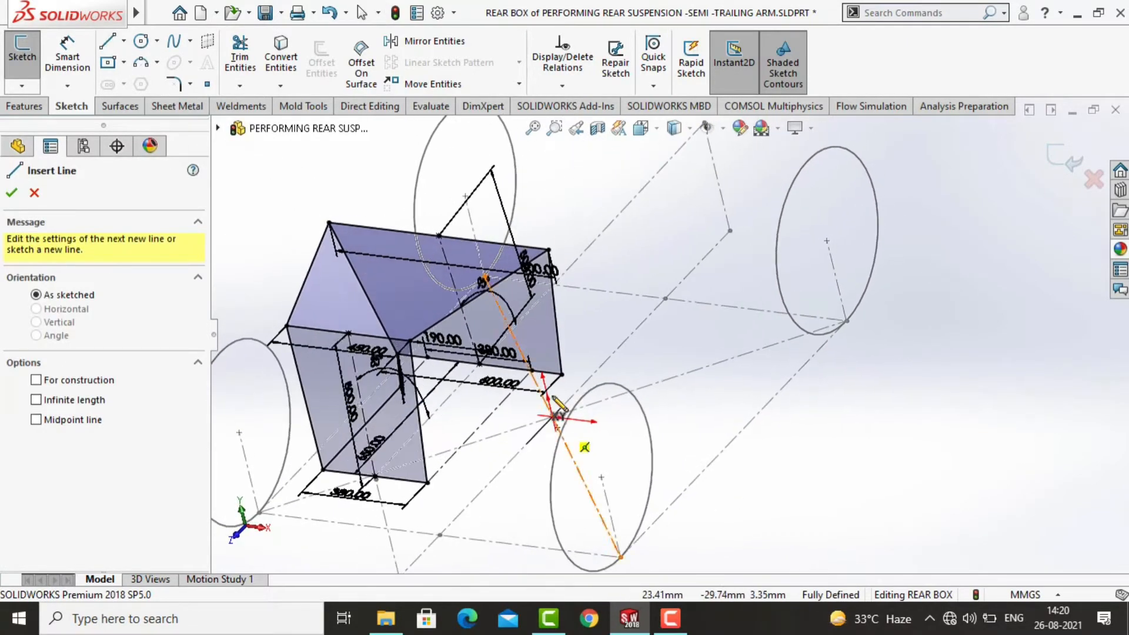
{"action": "scroll", "coordinate": [523, 446], "scroll_direction": "up", "scroll_amount": 3}
{"action": "mouse_move", "coordinate": [473, 398]}
{"action": "left_mouse_down"}
{"action": "mouse_move", "coordinate": [603, 353]}
{"action": "mouse_move", "coordinate": [604, 334]}
{"action": "left_mouse_up"}
{"action": "key", "text": "Escape"}
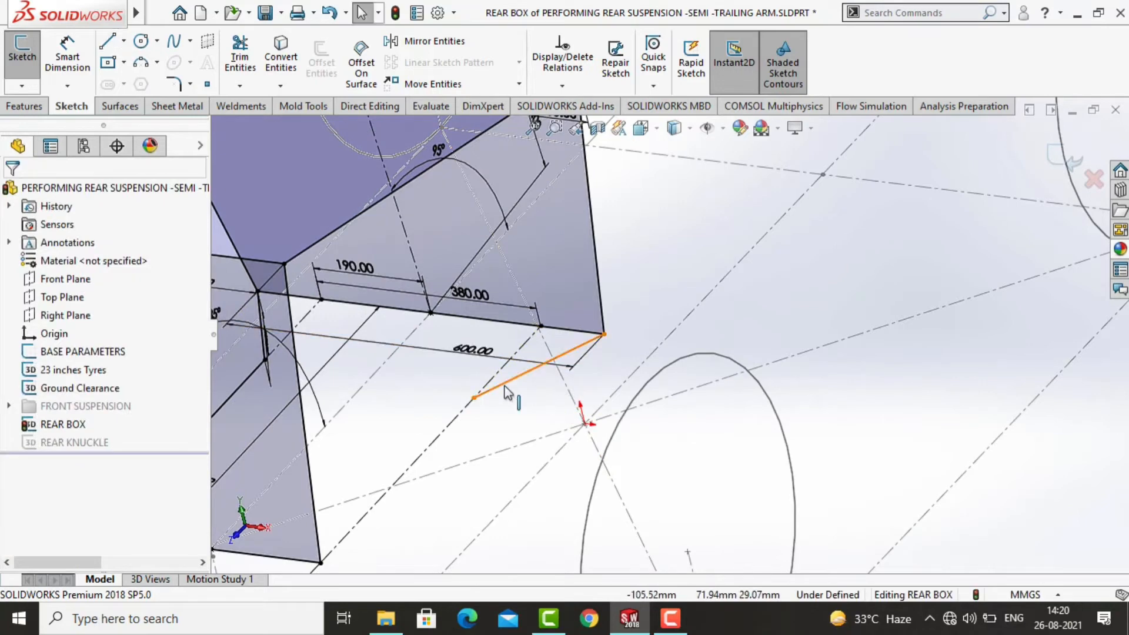
Step: Dimension the slanted line at the opposite lower front corner as 200 mm
{"action": "left_click", "coordinate": [66, 65]}
{"action": "left_click", "coordinate": [539, 365]}
{"action": "left_click", "coordinate": [550, 400]}
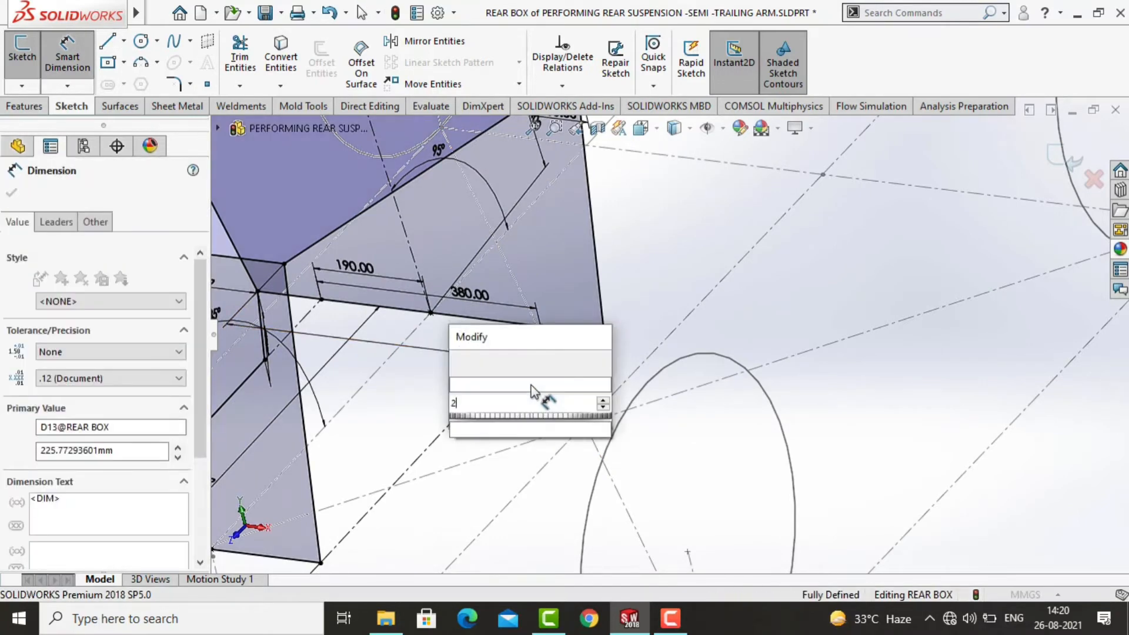
{"action": "type", "text": "200"}
{"action": "left_click", "coordinate": [459, 364]}
{"action": "key", "text": "Escape"}
Step: Draw a solid line from the other lower rear corner to the end of the second 200 mm line
{"action": "key", "text": "l"}
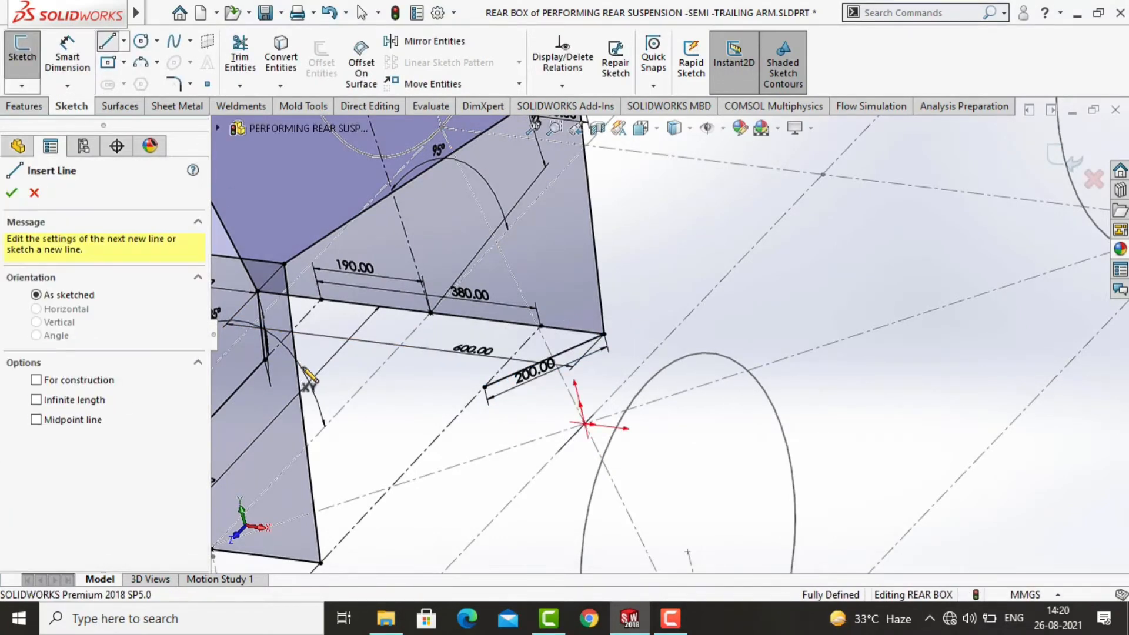
{"action": "scroll", "coordinate": [297, 373], "scroll_direction": "down", "scroll_amount": 2}
{"action": "left_click", "coordinate": [427, 493]}
{"action": "left_click", "coordinate": [541, 372]}
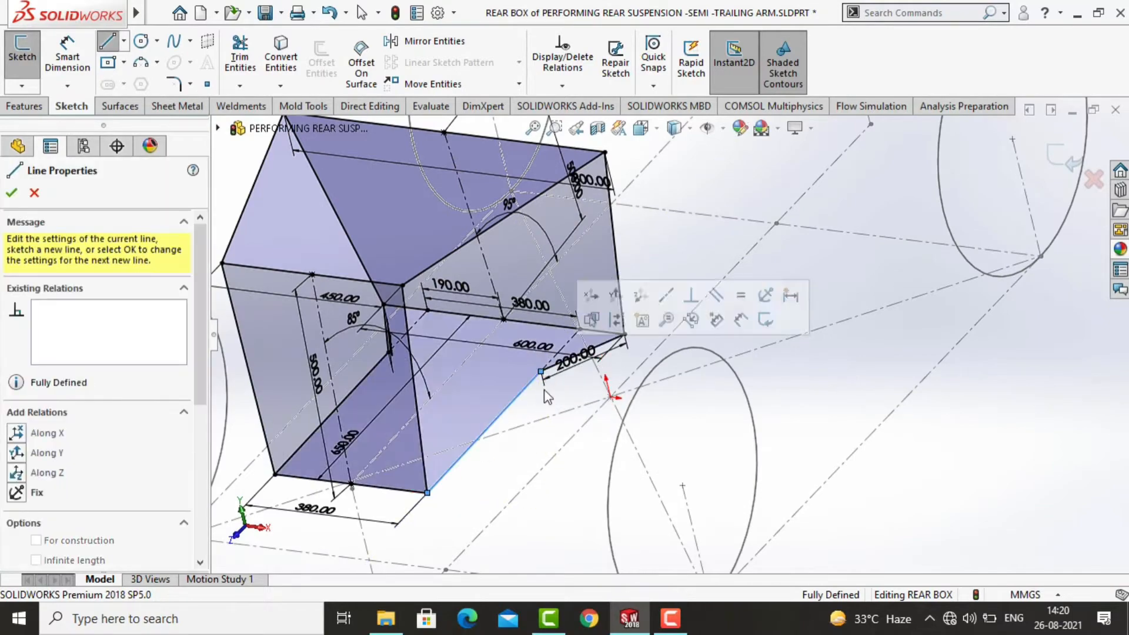
{"action": "key", "text": "Escape"}
Step: Connect the inner ends of the two 200 mm lines with a cross line on the box's floor
{"action": "scroll", "coordinate": [538, 455], "scroll_direction": "up", "scroll_amount": 2}
{"action": "middle_click_drag", "start_coordinate": [499, 415], "coordinate": [621, 405]}
{"action": "scroll", "coordinate": [562, 449], "scroll_direction": "down", "scroll_amount": 4}
{"action": "left_click", "coordinate": [114, 43]}
{"action": "middle_click_drag", "start_coordinate": [527, 496], "coordinate": [523, 520]}
{"action": "left_click", "coordinate": [517, 476]}
{"action": "middle_click_drag", "start_coordinate": [691, 376], "coordinate": [686, 366]}
{"action": "left_click", "coordinate": [689, 377]}
{"action": "key", "text": "Escape"}
Step: Hide the BASE PARAMETERS sketch
{"action": "scroll", "coordinate": [715, 437], "scroll_direction": "up", "scroll_amount": 3}
{"action": "scroll", "coordinate": [715, 441], "scroll_direction": "up", "scroll_amount": 2}
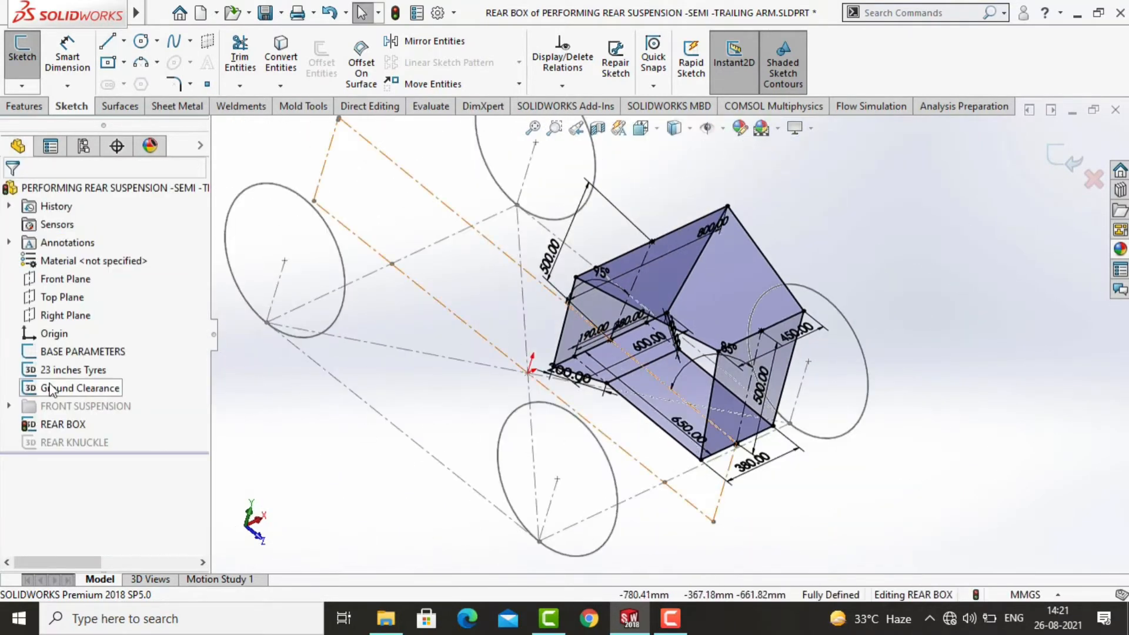
{"action": "left_click", "coordinate": [66, 386]}
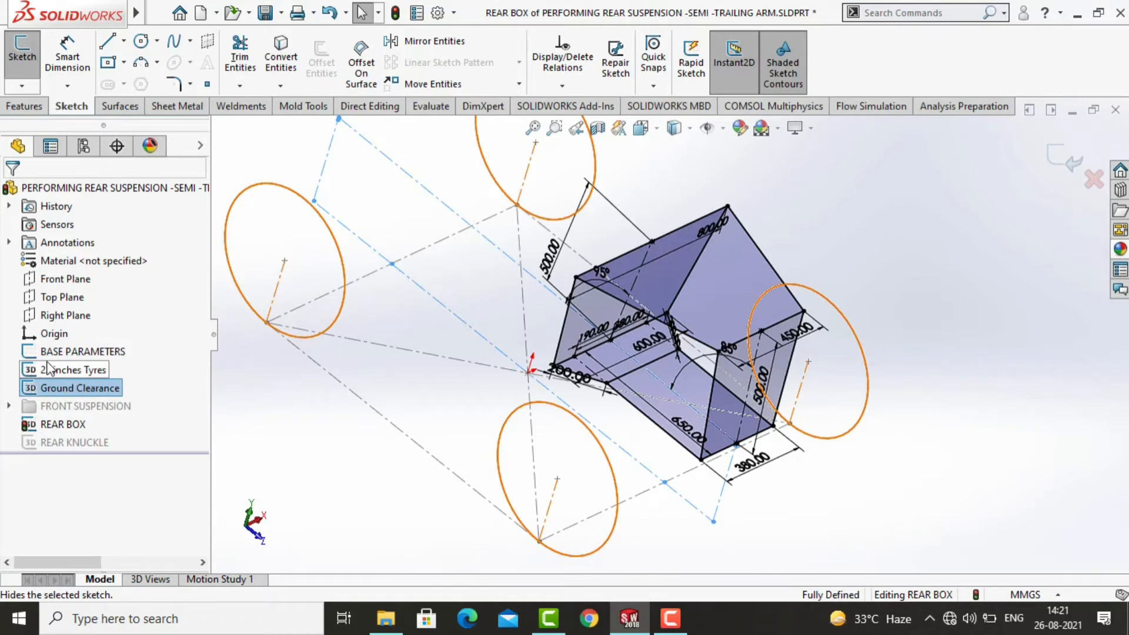
{"action": "left_click", "coordinate": [56, 353]}
{"action": "left_click", "coordinate": [60, 331]}
{"action": "scroll", "coordinate": [677, 377], "scroll_direction": "up", "scroll_amount": 2}
{"action": "middle_click_drag", "start_coordinate": [748, 432], "coordinate": [752, 405]}
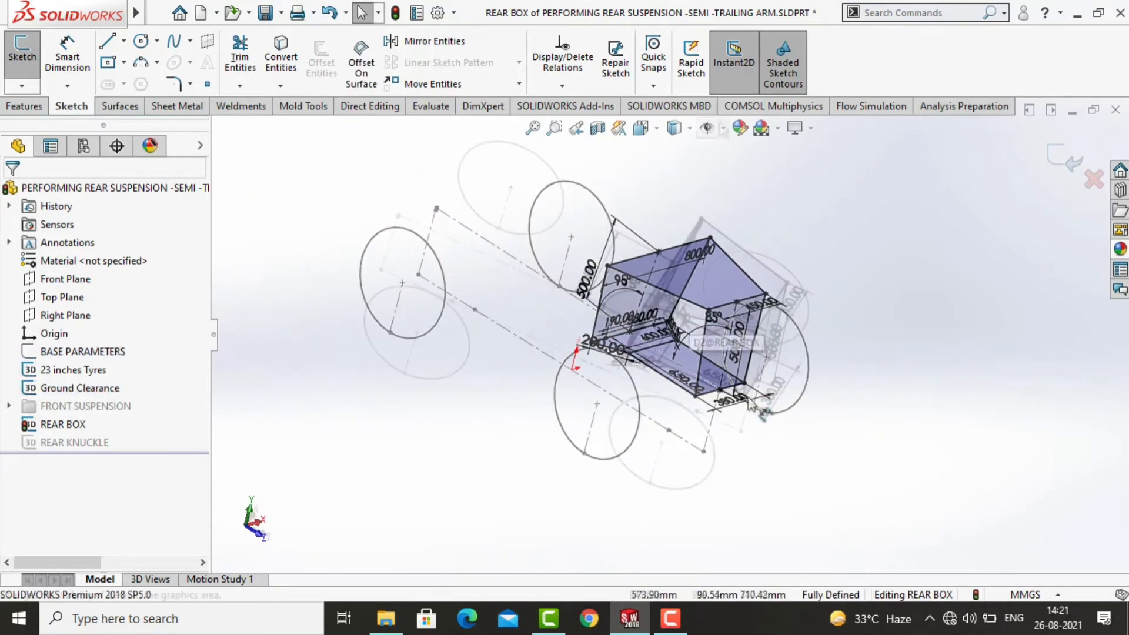
Step: Hide the sketch dimensions in the view and look over the rear box wireframe without them
{"action": "left_click", "coordinate": [722, 127]}
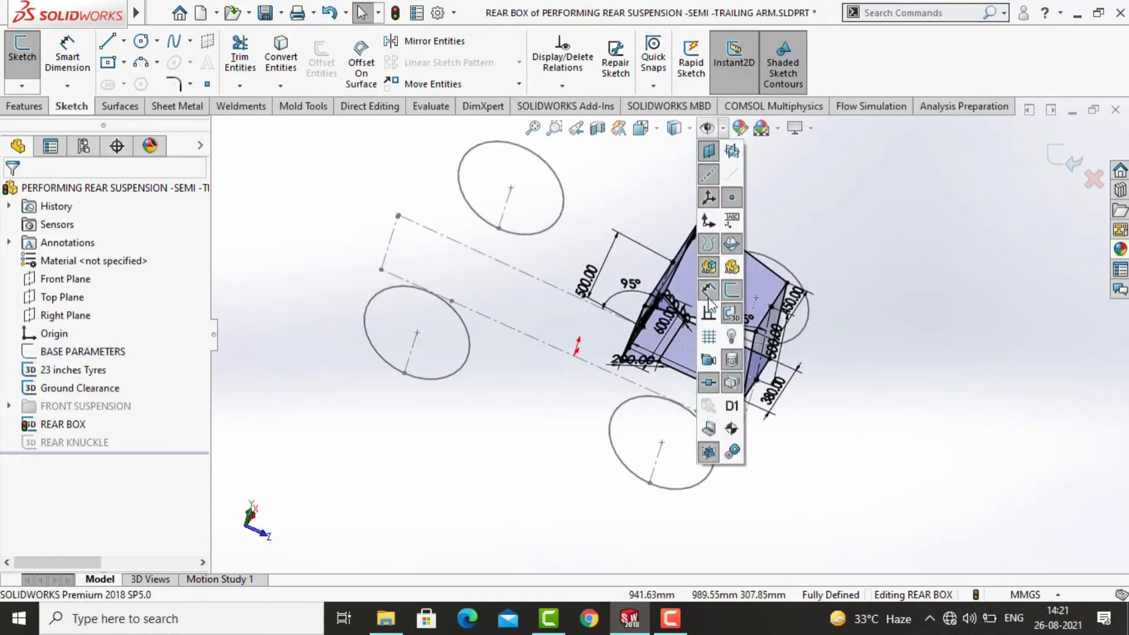
{"action": "left_click", "coordinate": [709, 297]}
{"action": "left_click", "coordinate": [812, 460]}
{"action": "middle_click_drag", "start_coordinate": [811, 460], "coordinate": [786, 417]}
{"action": "scroll", "coordinate": [707, 305], "scroll_direction": "down", "scroll_amount": 2}
{"action": "middle_click_drag", "start_coordinate": [707, 315], "coordinate": [659, 453]}
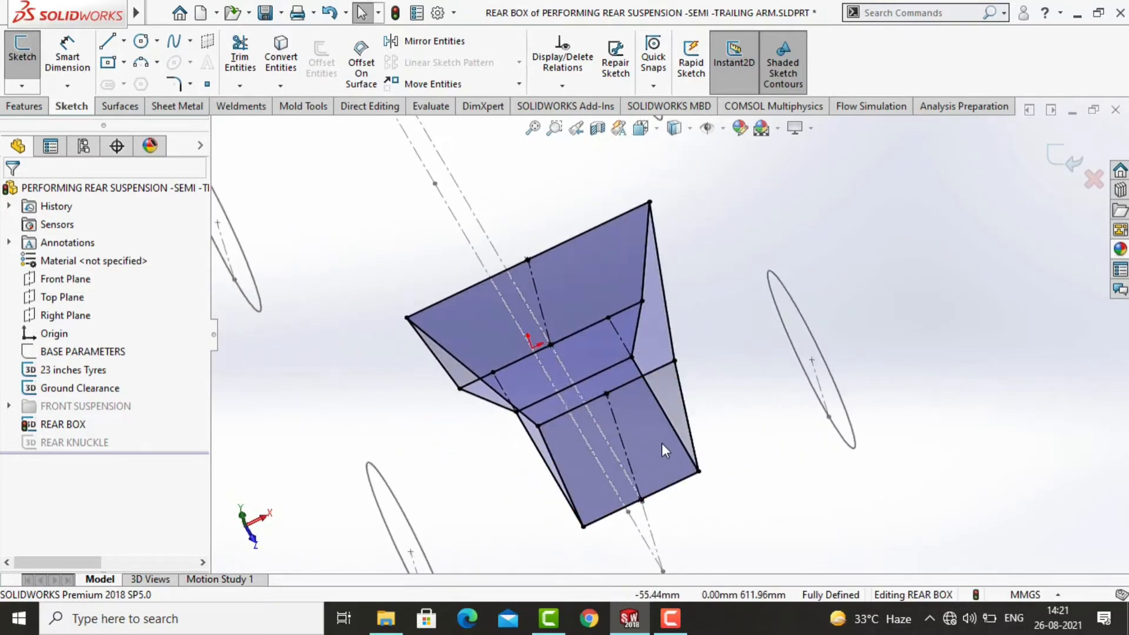
{"action": "key", "text": "ctrl+1"}
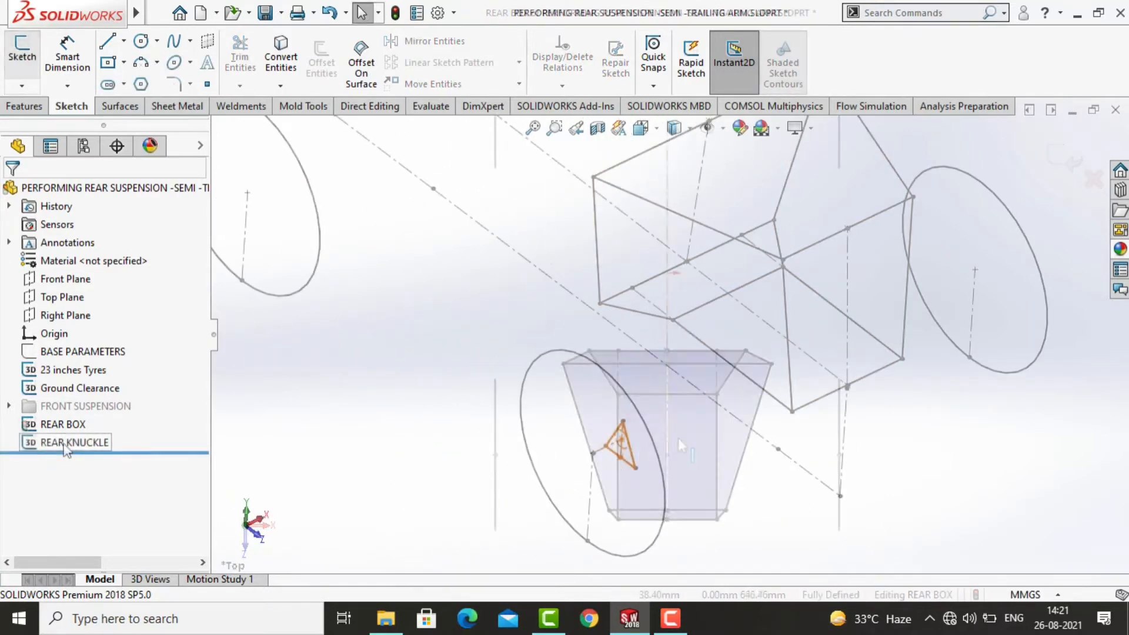
Step: Open the REAR KNUCKLE sketch for editing and trim away the triangle's sides and its inner circle
{"action": "left_click", "coordinate": [74, 442]}
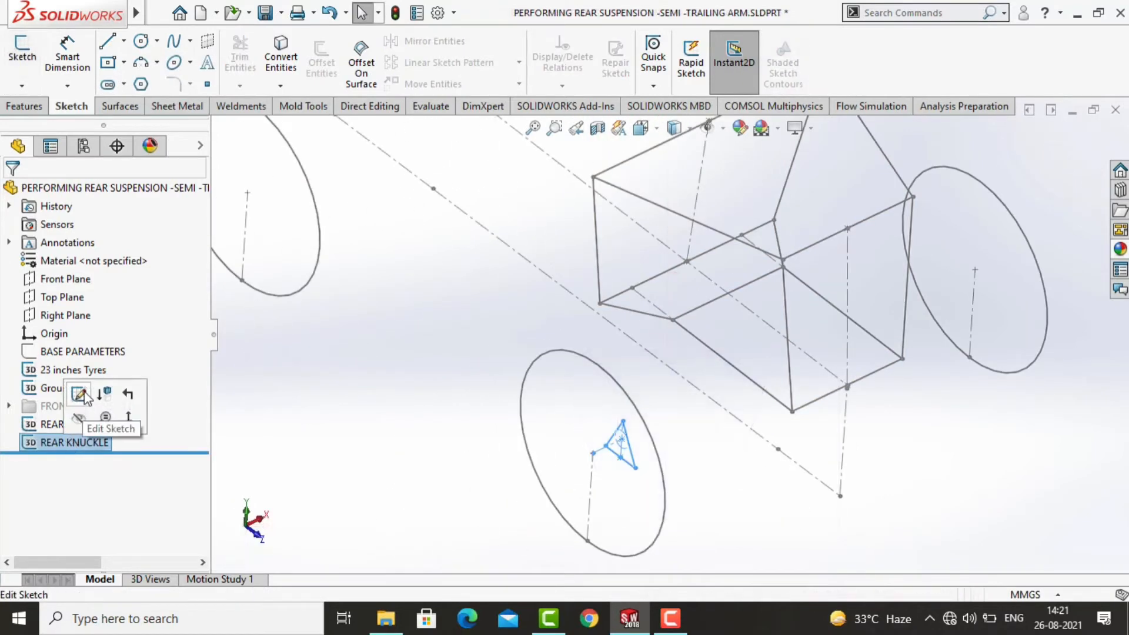
{"action": "left_click", "coordinate": [84, 392]}
{"action": "key", "text": "ctrl+3"}
{"action": "scroll", "coordinate": [903, 390], "scroll_direction": "down", "scroll_amount": 6}
{"action": "left_click", "coordinate": [239, 65]}
{"action": "left_click", "coordinate": [501, 335]}
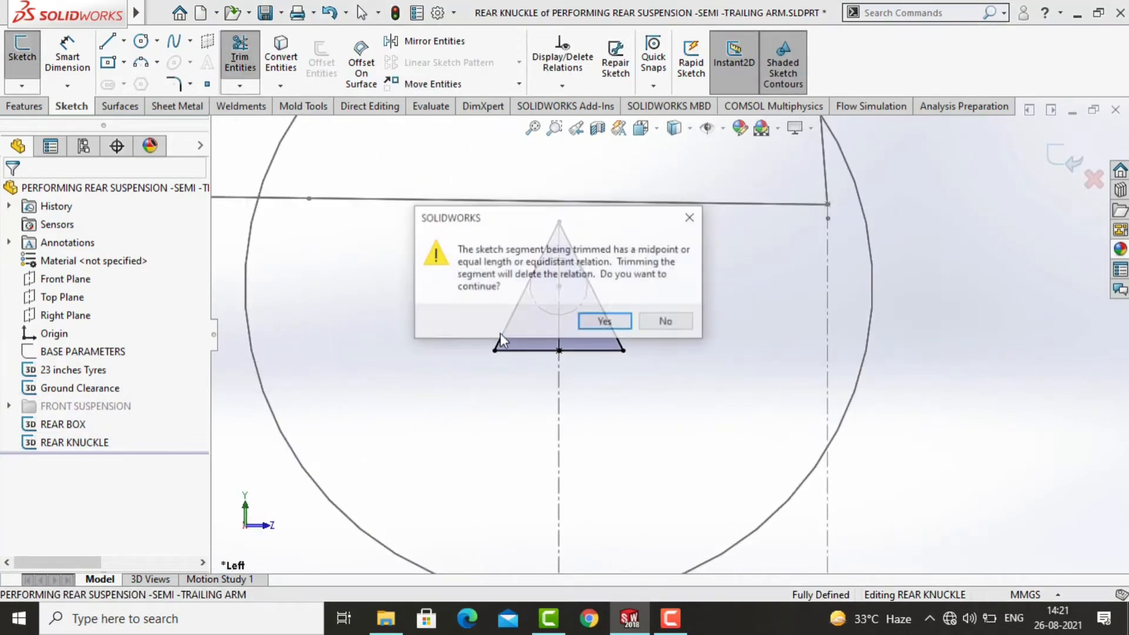
{"action": "left_click", "coordinate": [604, 321]}
{"action": "left_click", "coordinate": [600, 351]}
{"action": "left_click", "coordinate": [612, 327]}
{"action": "left_click", "coordinate": [605, 318]}
{"action": "left_click", "coordinate": [514, 313]}
{"action": "left_click", "coordinate": [533, 287]}
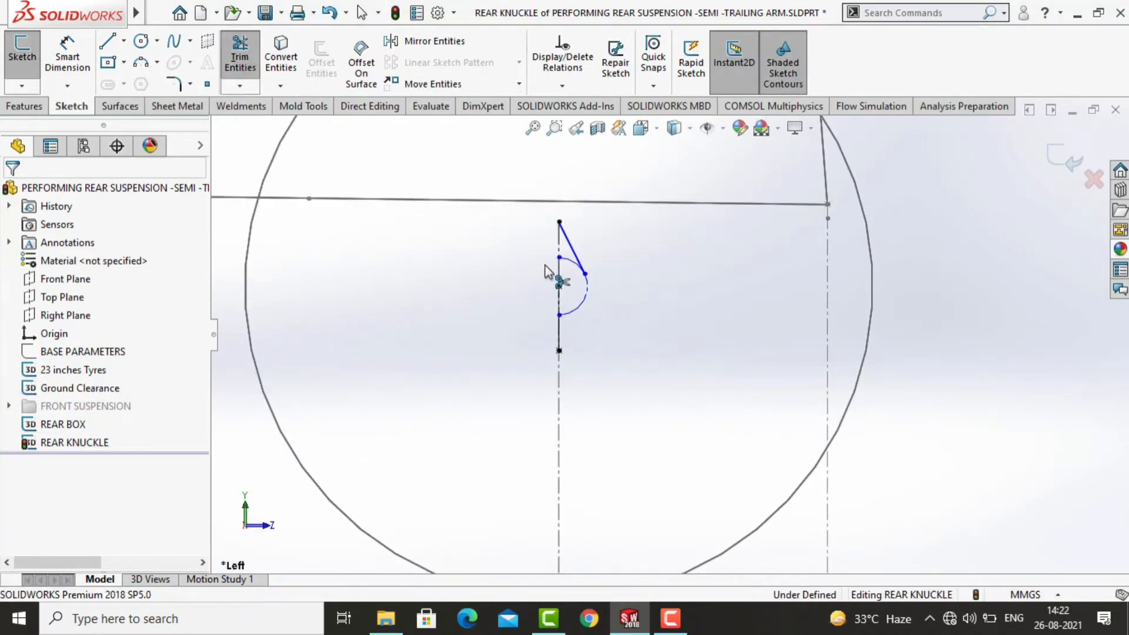
Step: Trim away the triangle's vertical centre line and its lower endpoint at the inner end of the wheel's construction line
{"action": "middle_click_drag", "start_coordinate": [576, 290], "coordinate": [532, 339]}
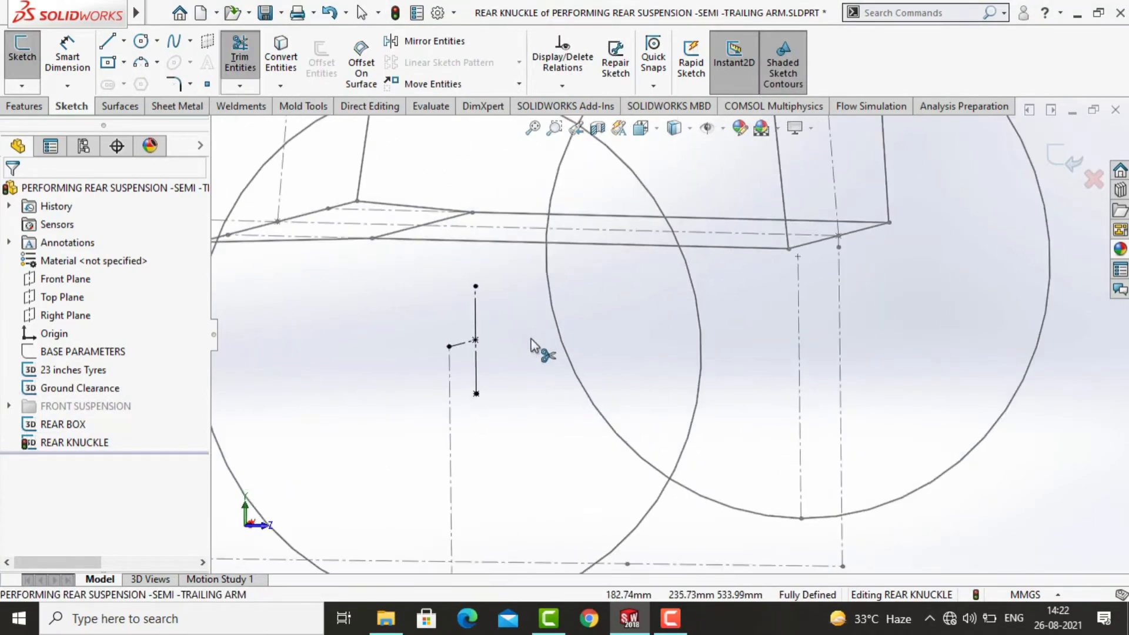
{"action": "left_click", "coordinate": [478, 366]}
{"action": "left_click", "coordinate": [605, 320]}
{"action": "left_click", "coordinate": [598, 312]}
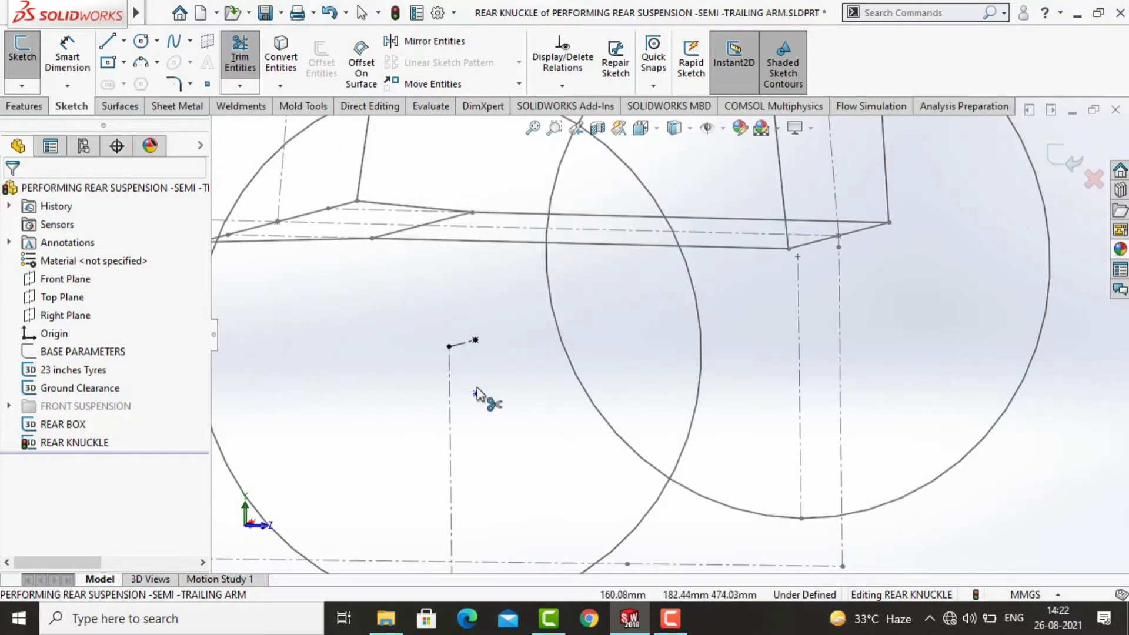
{"action": "left_click", "coordinate": [477, 389]}
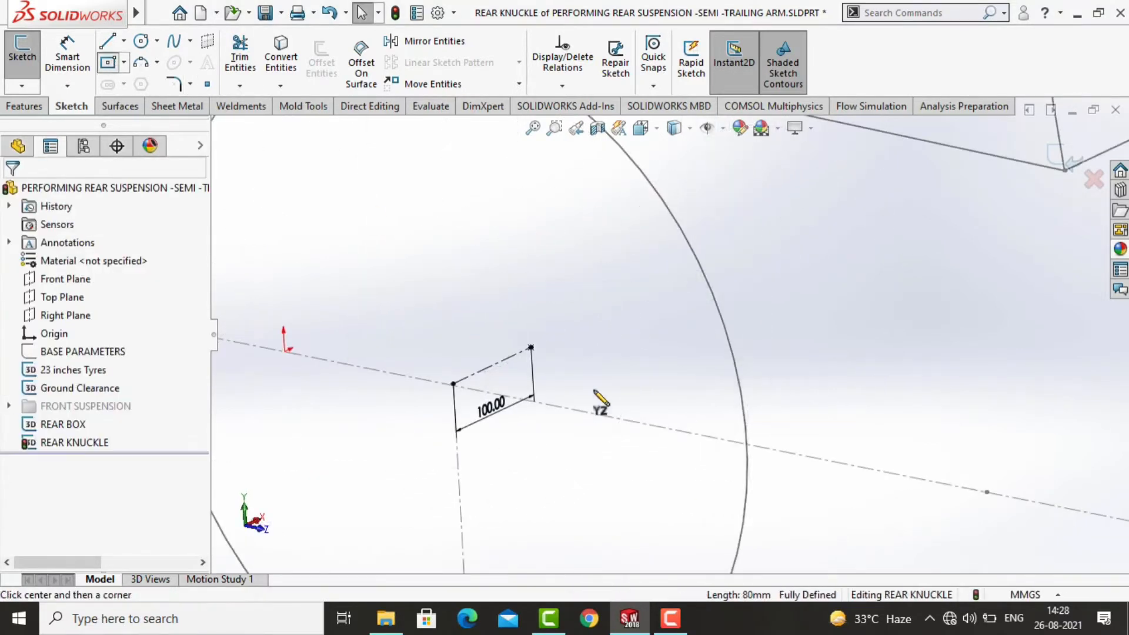
Step: Draw a centre rectangle on the YZ plane, centred on the inner end of the 100 mm construction line
{"action": "left_click", "coordinate": [531, 347]}
{"action": "key", "text": "ctrl+3"}
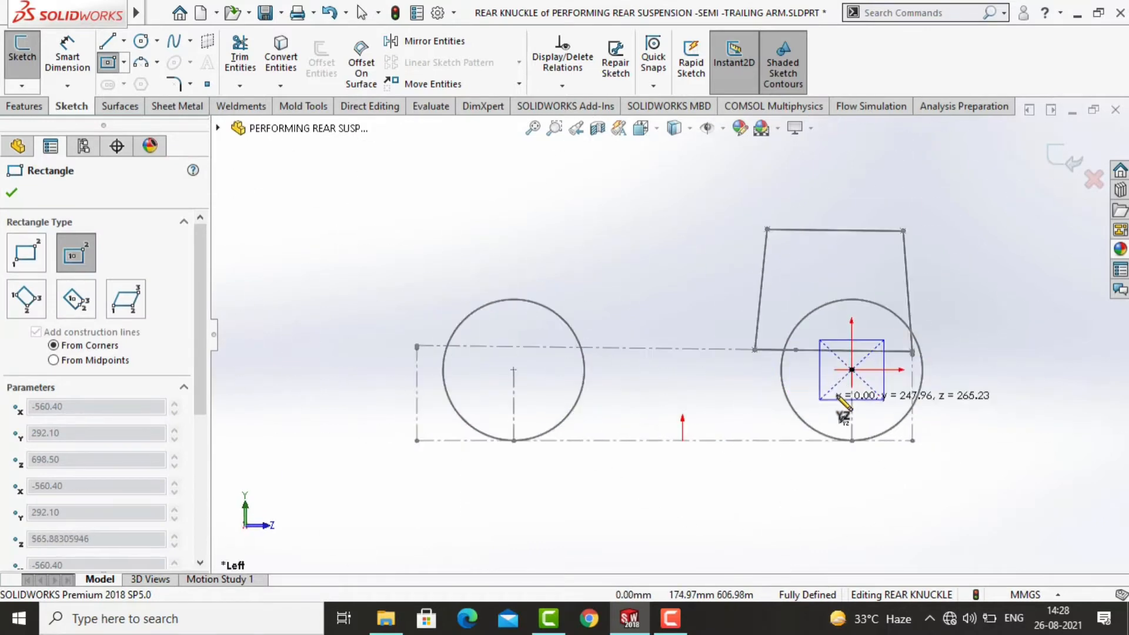
{"action": "scroll", "coordinate": [835, 388], "scroll_direction": "down", "scroll_amount": 5}
{"action": "left_click", "coordinate": [845, 369]}
{"action": "key", "text": "Escape"}
Step: Dimension the knuckle rectangle as 80 mm wide and 80 mm high
{"action": "left_click", "coordinate": [791, 300]}
{"action": "left_click", "coordinate": [801, 242]}
{"action": "type", "text": "80"}
{"action": "key", "text": "Return"}
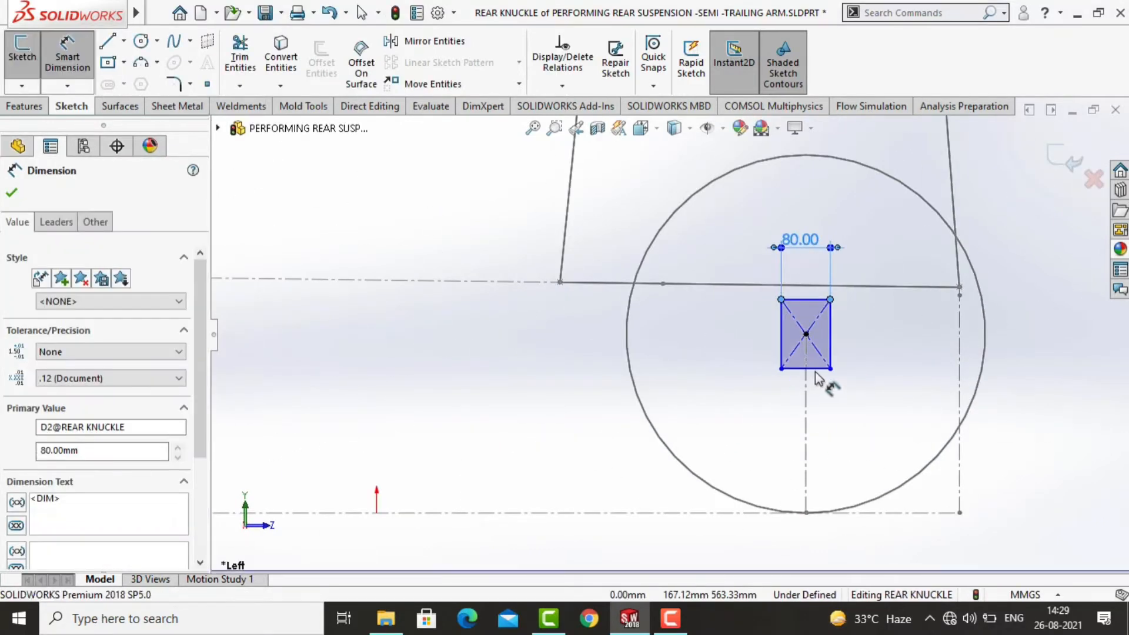
{"action": "left_click", "coordinate": [831, 344]}
{"action": "left_click", "coordinate": [859, 371]}
{"action": "type", "text": "80"}
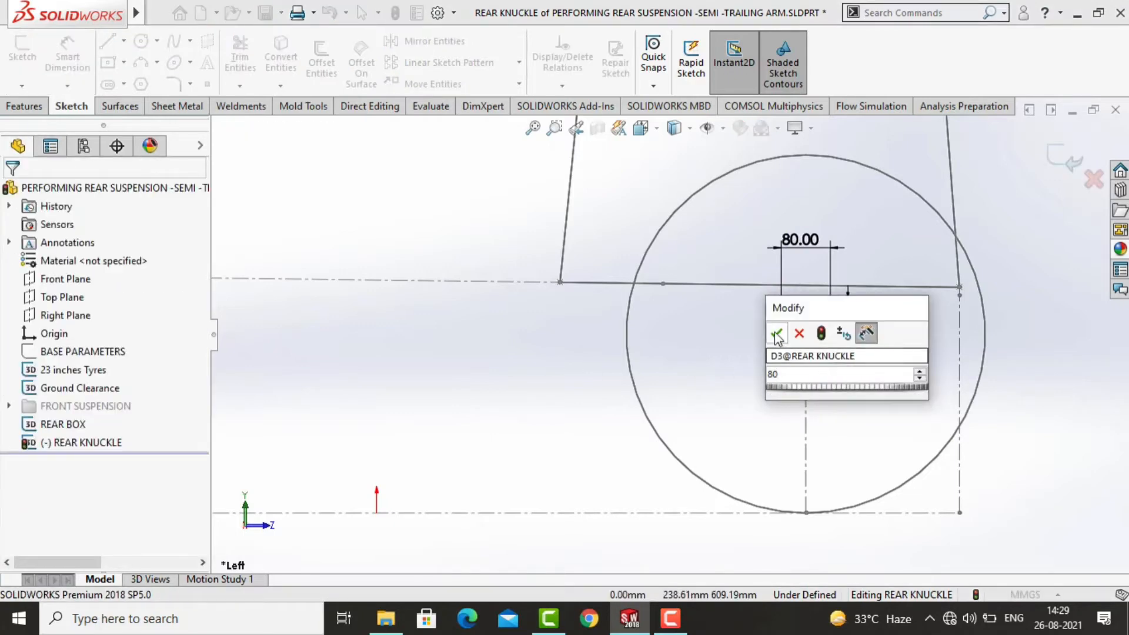
{"action": "left_click", "coordinate": [777, 334]}
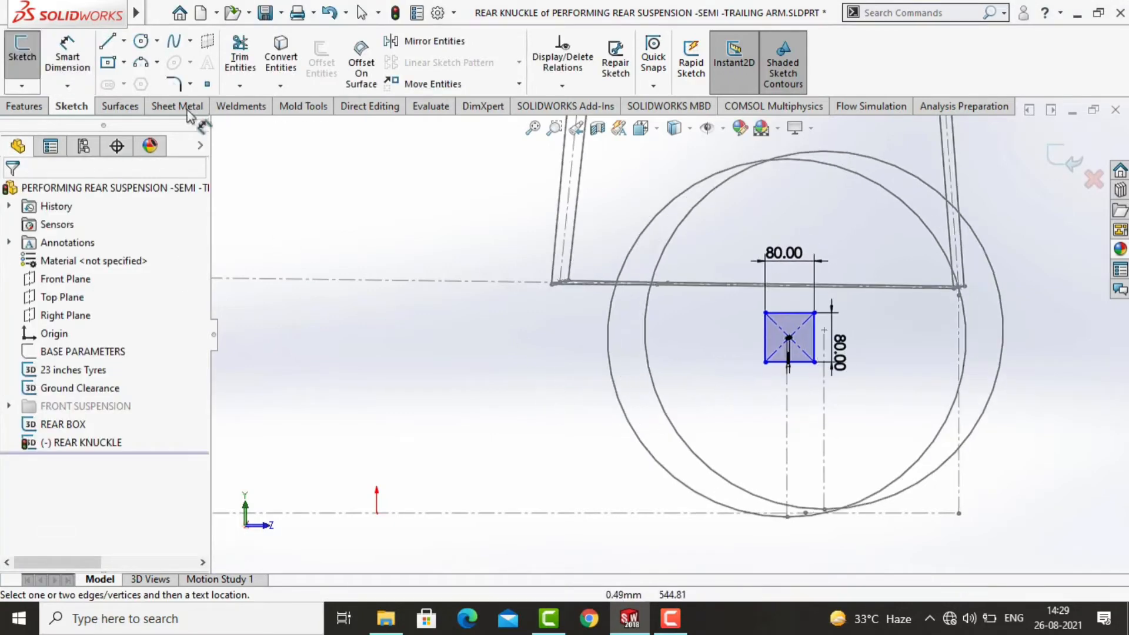
Step: Add an Along Z relation to the knuckle rectangle's top edge
{"action": "scroll", "coordinate": [807, 345], "scroll_direction": "down", "scroll_amount": 8}
{"action": "key", "text": "Escape"}
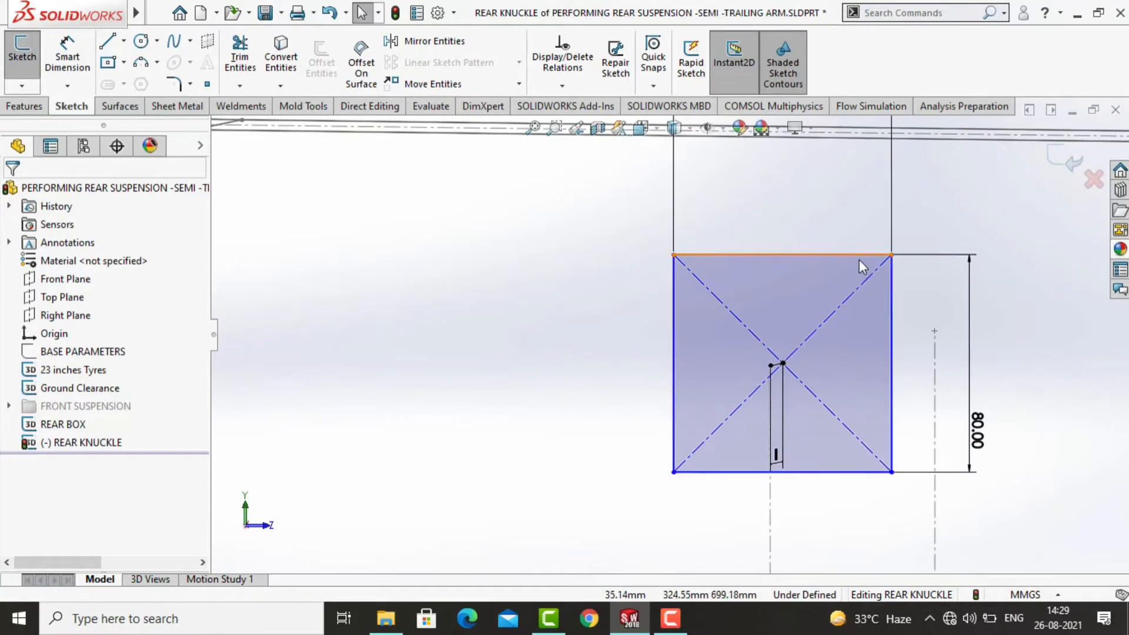
{"action": "left_click", "coordinate": [859, 256]}
{"action": "scroll", "coordinate": [859, 259], "scroll_direction": "up", "scroll_amount": 3}
{"action": "left_click", "coordinate": [57, 412]}
Step: Undo a trial Collinear relation between the rectangle's diagonal and the 100 mm construction line, and make the two perpendicular instead
{"action": "left_click", "coordinate": [484, 393]}
{"action": "middle_click_drag", "start_coordinate": [748, 379], "coordinate": [632, 401]}
{"action": "left_click", "coordinate": [438, 424]}
{"action": "left_click", "coordinate": [486, 401], "text": "ctrl"}
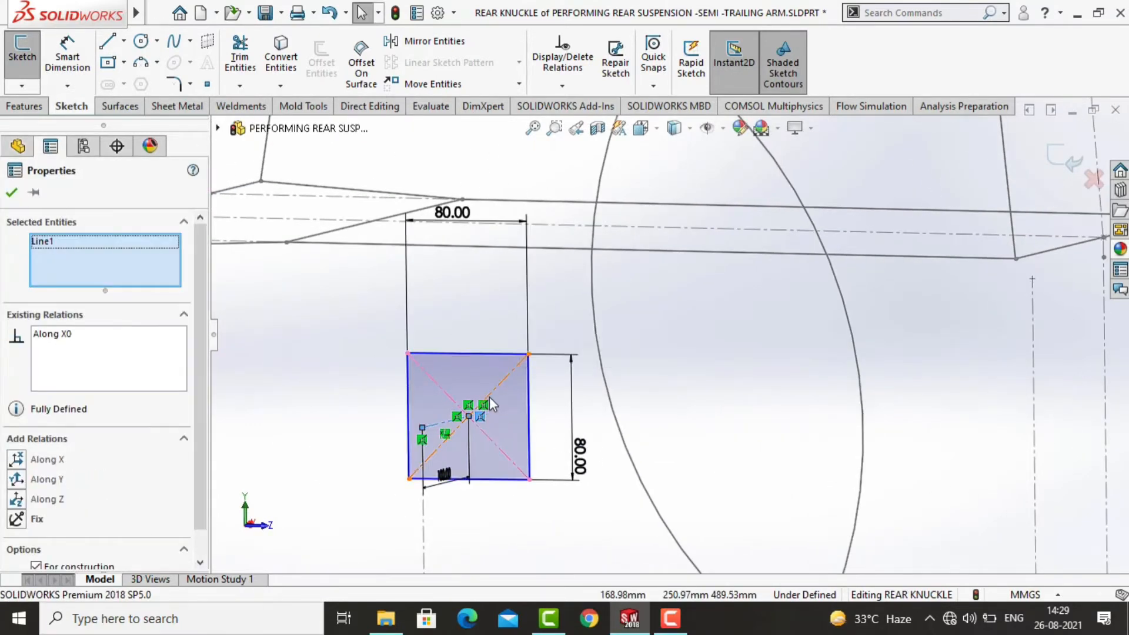
{"action": "left_click", "coordinate": [491, 395]}
{"action": "left_click", "coordinate": [442, 423], "text": "ctrl"}
{"action": "left_click", "coordinate": [29, 518]}
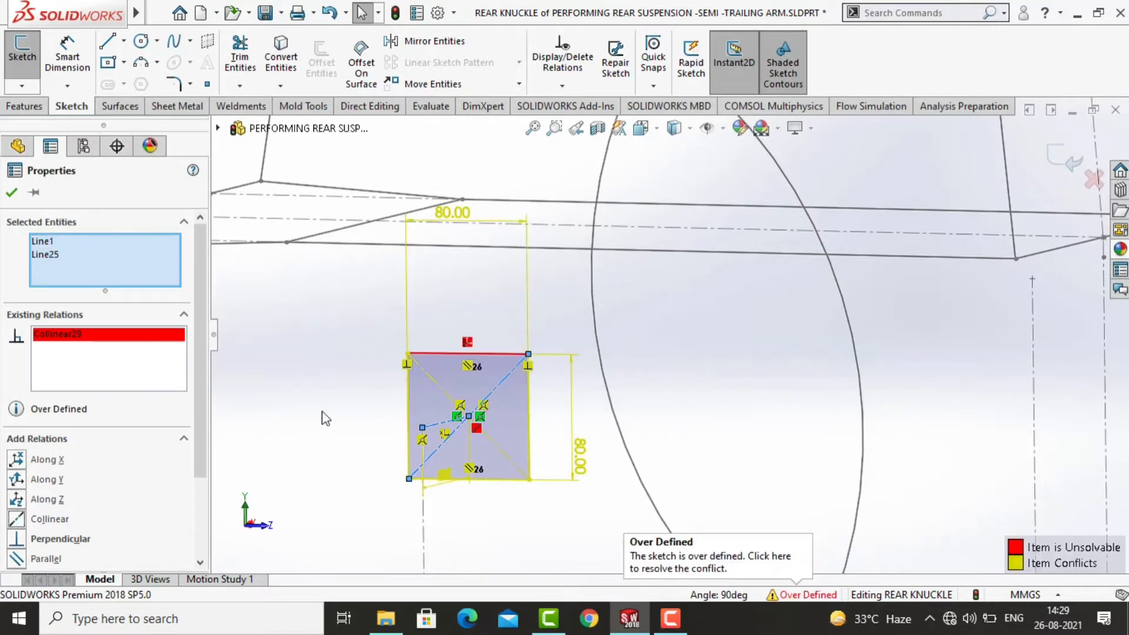
{"action": "key", "text": "ctrl+z"}
{"action": "left_click", "coordinate": [70, 533]}
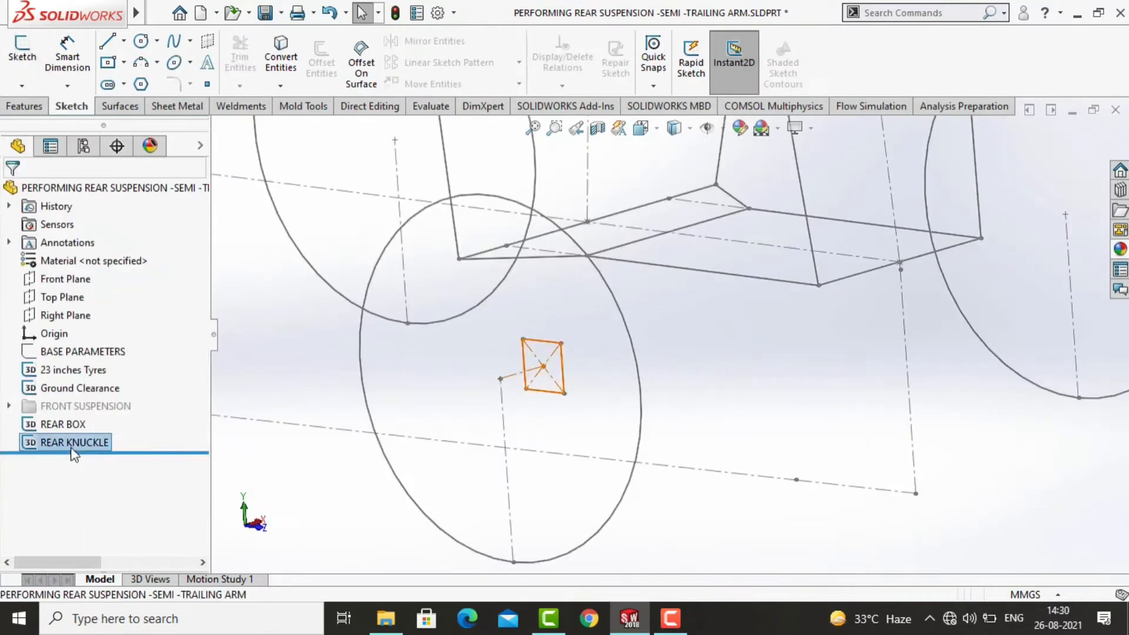
Step: Reopen the REAR KNUCKLE sketch and draw three XY-plane lines closing a side face about 54 mm wide inward from the rectangle's near vertical edge
{"action": "left_click", "coordinate": [71, 444]}
{"action": "left_click", "coordinate": [84, 397]}
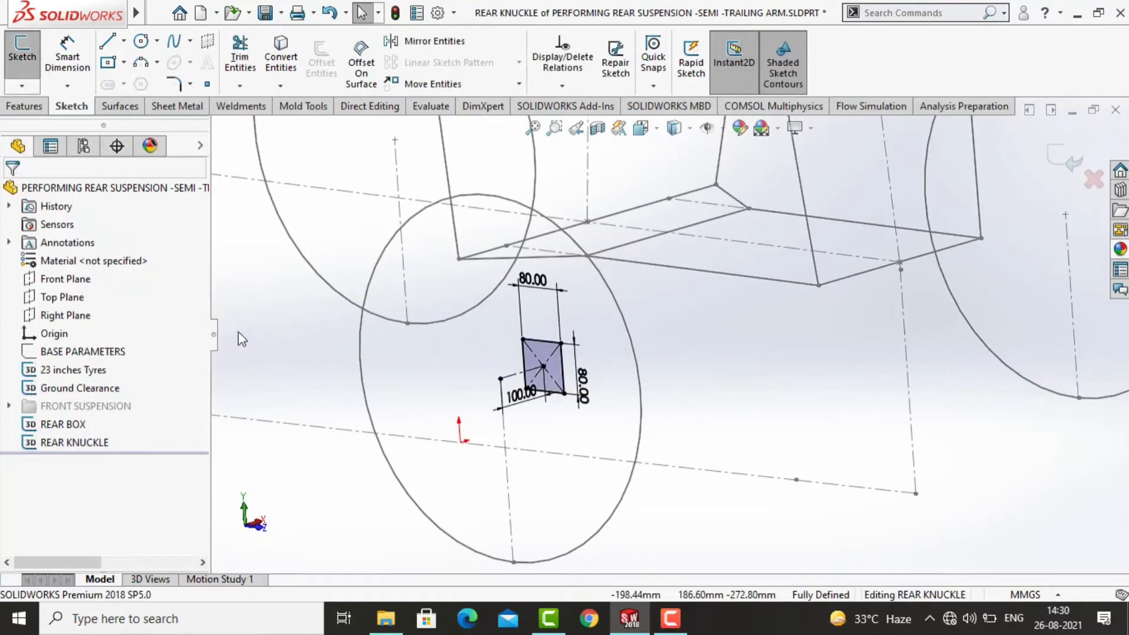
{"action": "left_click", "coordinate": [109, 47]}
{"action": "key", "text": "ctrl+8"}
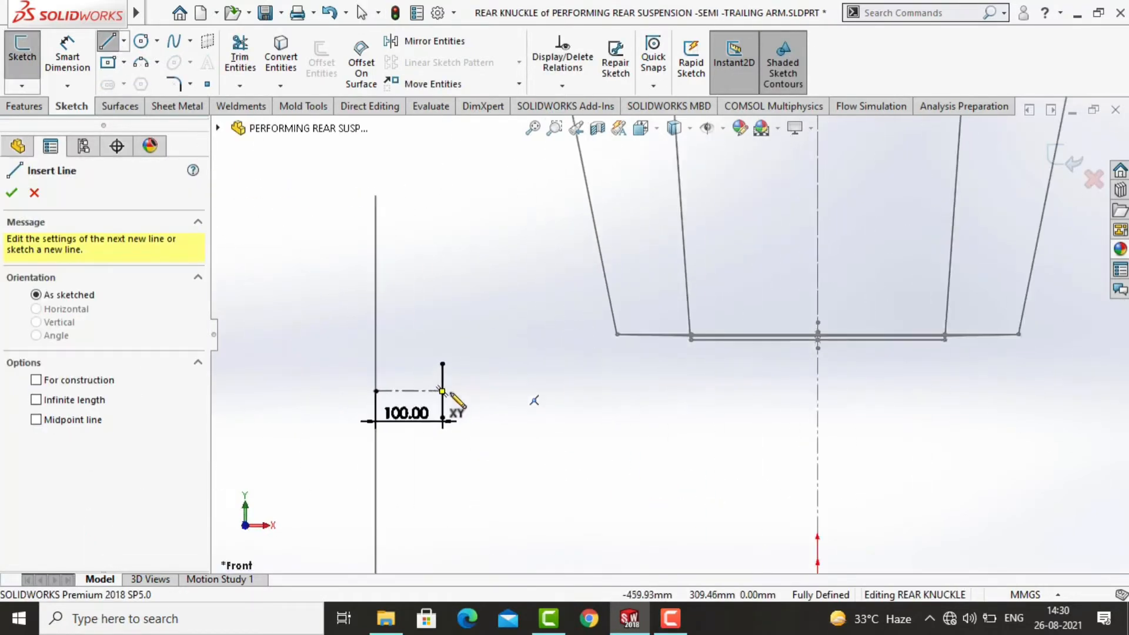
{"action": "left_click", "coordinate": [526, 277]}
{"action": "left_click", "coordinate": [657, 276]}
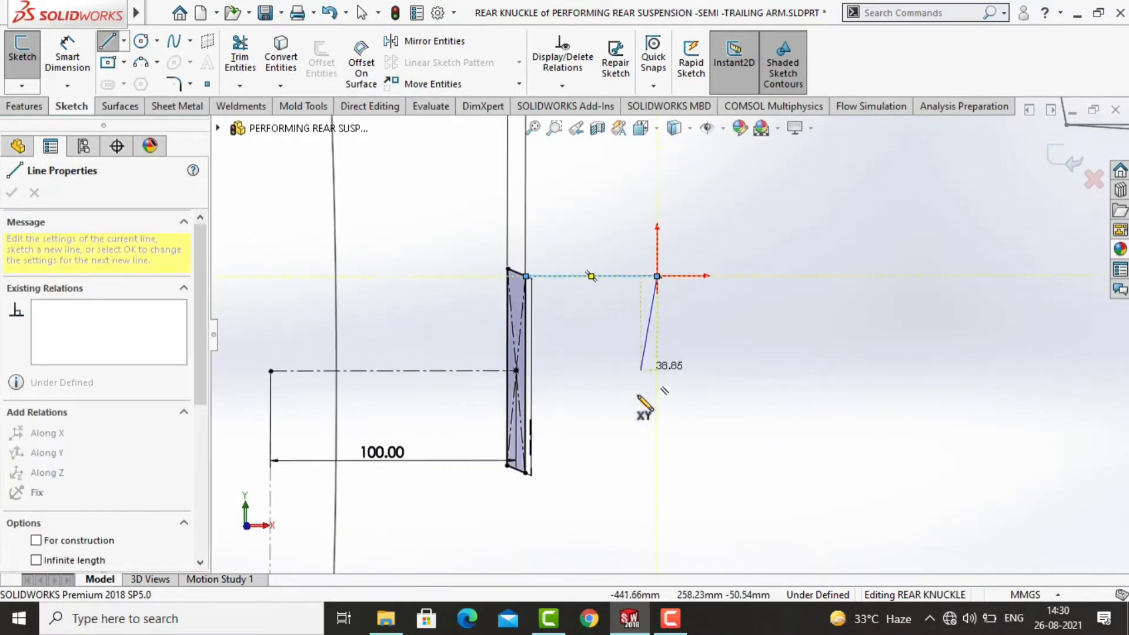
{"action": "left_click", "coordinate": [658, 474]}
{"action": "left_click", "coordinate": [526, 474]}
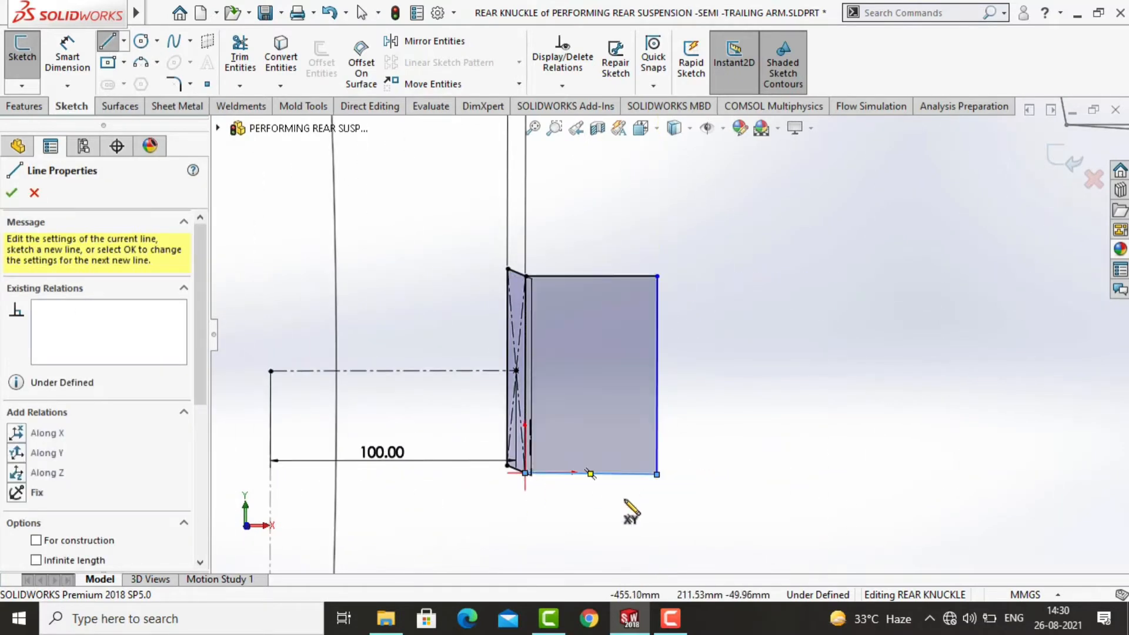
{"action": "left_click", "coordinate": [11, 193]}
Step: Hide the REAR KNUCKLE sketch's dimensions from view
{"action": "scroll", "coordinate": [694, 453], "scroll_direction": "up", "scroll_amount": 3}
{"action": "mouse_move", "coordinate": [693, 453]}
{"action": "middle_mouse_down"}
{"action": "mouse_move", "coordinate": [792, 434]}
{"action": "mouse_move", "coordinate": [563, 363]}
{"action": "middle_mouse_up"}
{"action": "left_click", "coordinate": [723, 128]}
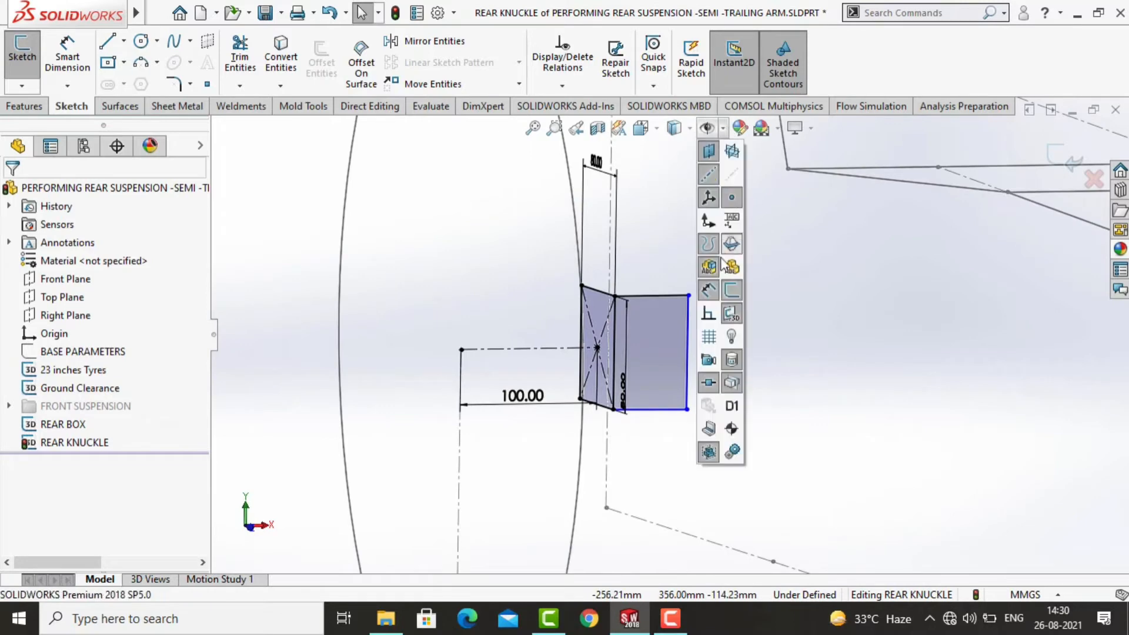
{"action": "left_click", "coordinate": [723, 367]}
{"action": "middle_click_drag", "start_coordinate": [722, 365], "coordinate": [731, 371]}
Step: Draw a matching three-line side face about 78 mm wide from the rectangle's opposite vertical edge, with its bottom line set Along X
{"action": "left_click", "coordinate": [107, 41]}
{"action": "left_click", "coordinate": [734, 326]}
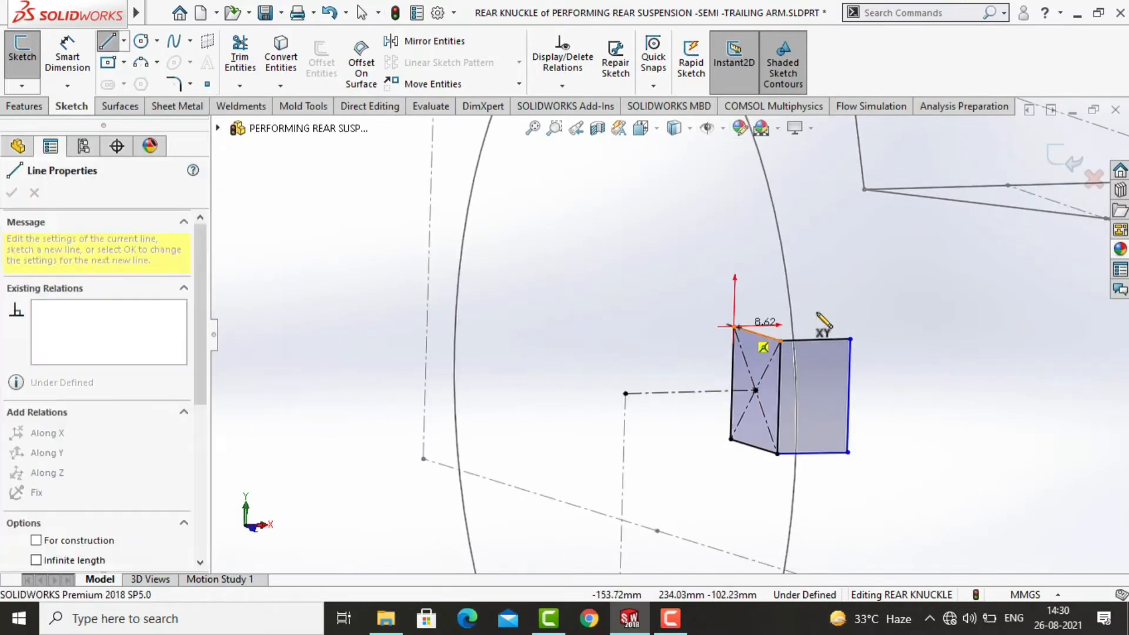
{"action": "left_click", "coordinate": [835, 323]}
{"action": "left_click", "coordinate": [831, 441]}
{"action": "left_click", "coordinate": [731, 439]}
{"action": "key", "text": "Escape"}
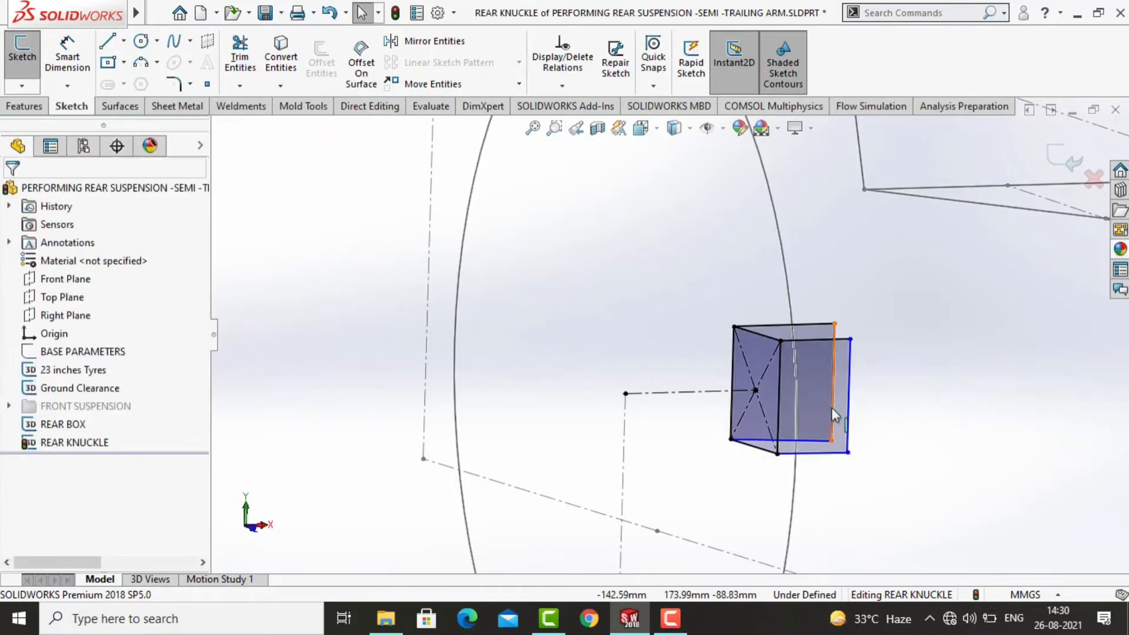
{"action": "left_click", "coordinate": [783, 453]}
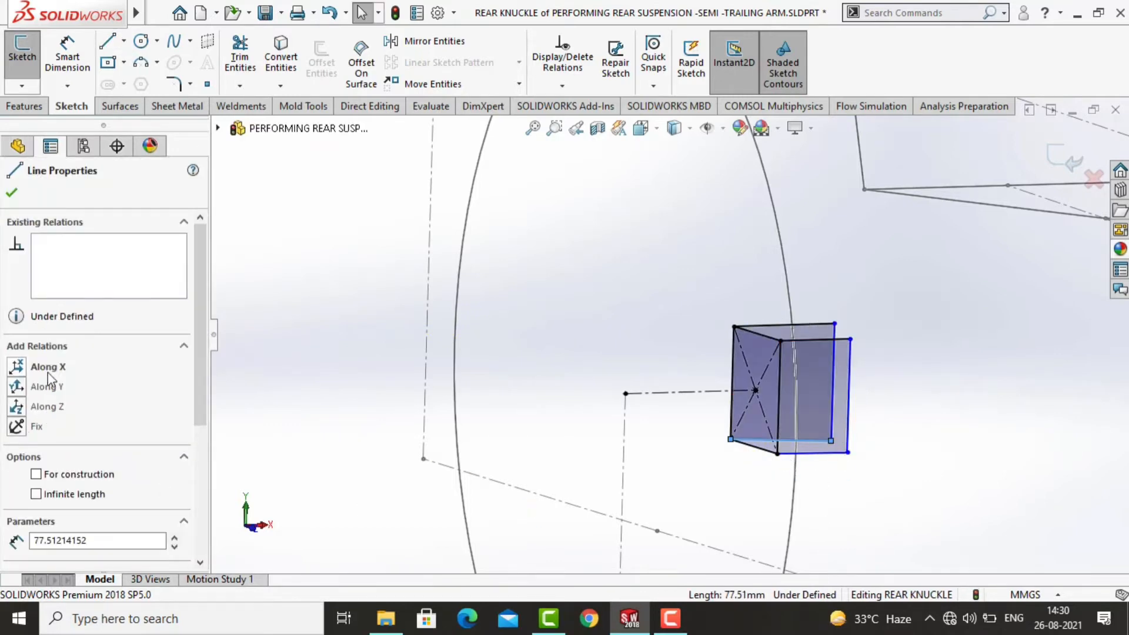
{"action": "key", "text": "Escape"}
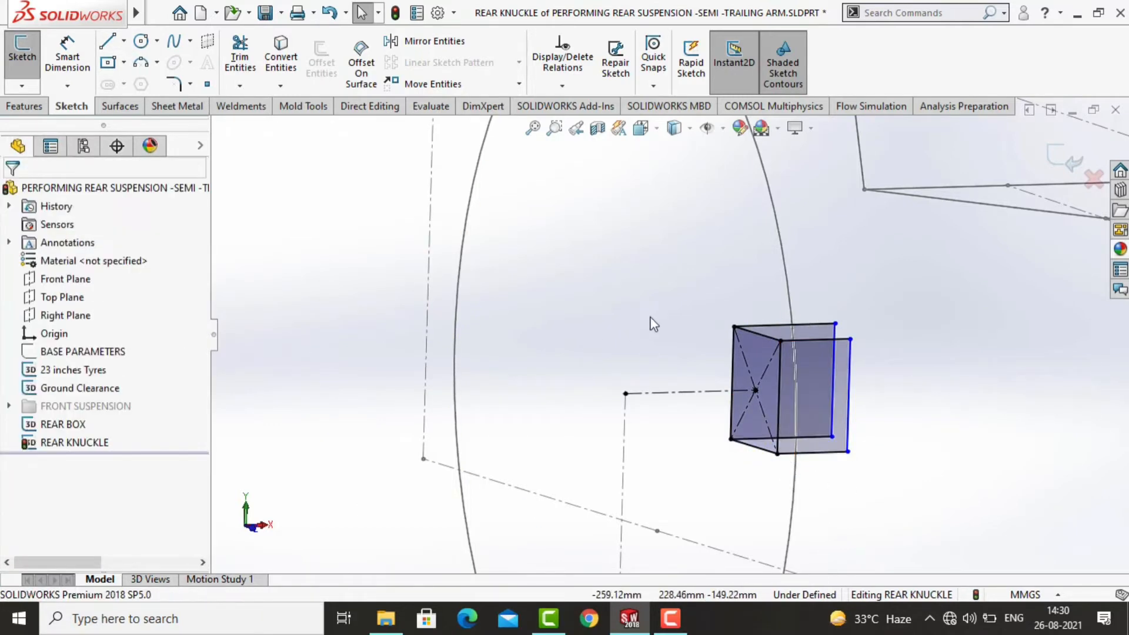
Step: Connect the outer corners of the two side faces with a top line and a bottom line
{"action": "left_click", "coordinate": [108, 42]}
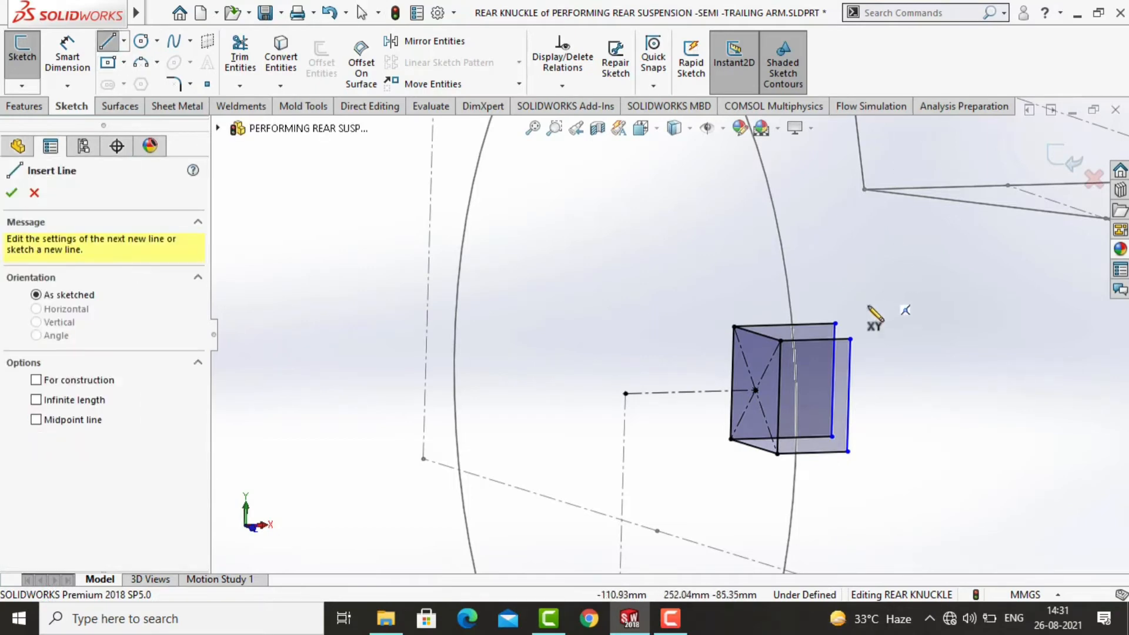
{"action": "left_click", "coordinate": [836, 323]}
{"action": "scroll", "coordinate": [857, 344], "scroll_direction": "down", "scroll_amount": 3}
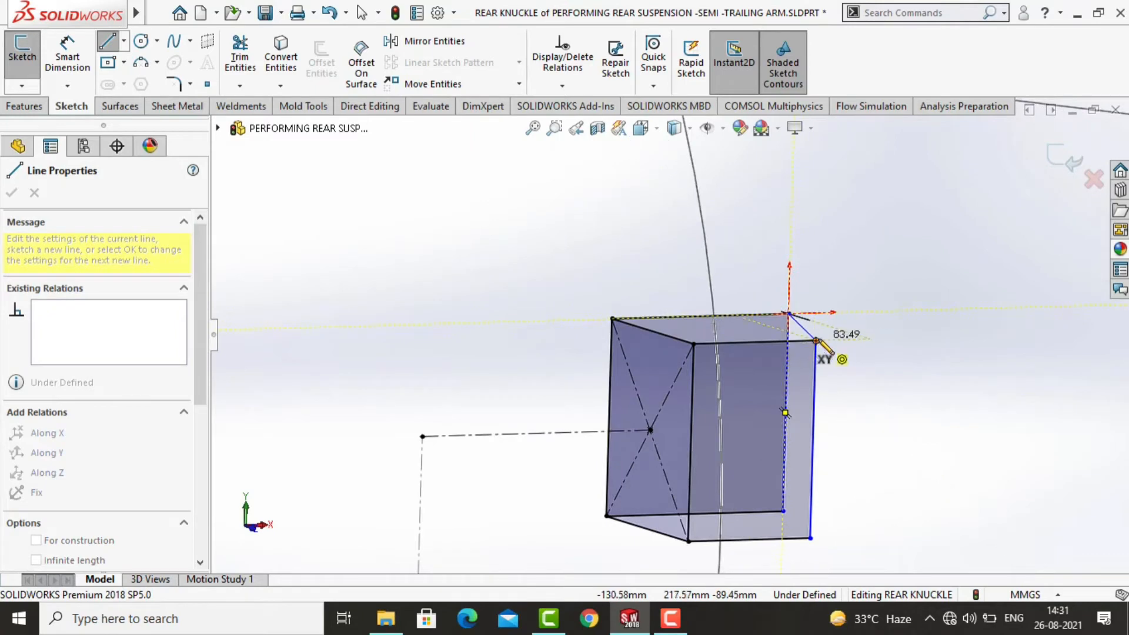
{"action": "left_click", "coordinate": [817, 341]}
{"action": "left_click", "coordinate": [782, 511]}
{"action": "scroll", "coordinate": [817, 527], "scroll_direction": "down", "scroll_amount": 3}
{"action": "left_click", "coordinate": [780, 512]}
{"action": "key", "text": "Escape"}
Step: Apply Along Z relations to the bottom and top lines connecting the two side faces
{"action": "left_click", "coordinate": [756, 486]}
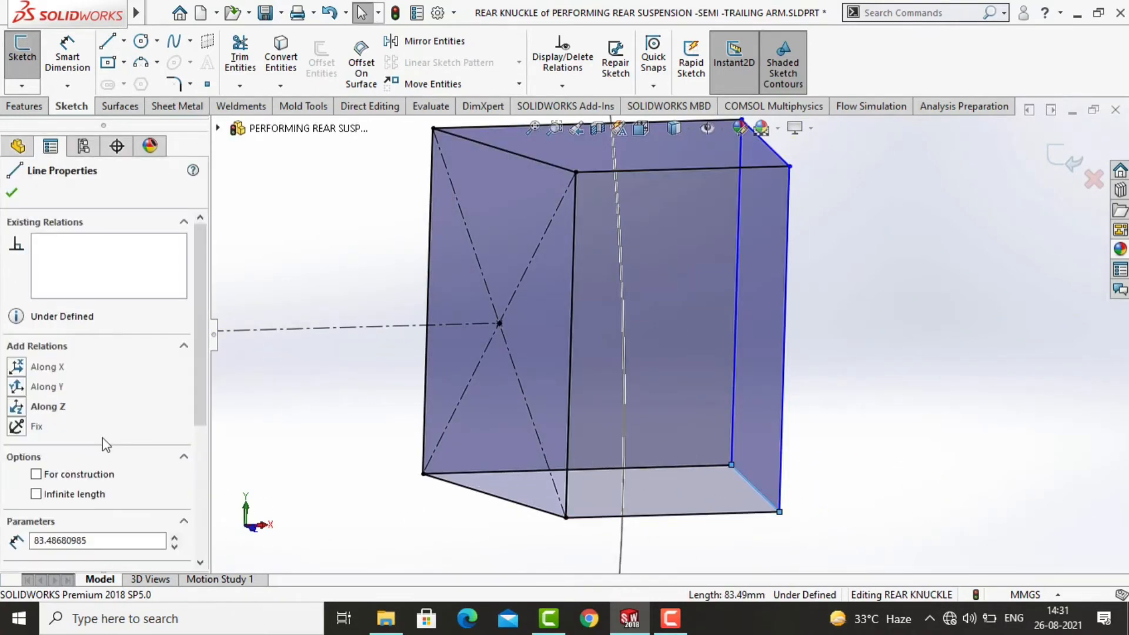
{"action": "left_click", "coordinate": [58, 410]}
{"action": "scroll", "coordinate": [670, 335], "scroll_direction": "up", "scroll_amount": 3}
{"action": "left_click", "coordinate": [38, 410]}
{"action": "left_click", "coordinate": [310, 145]}
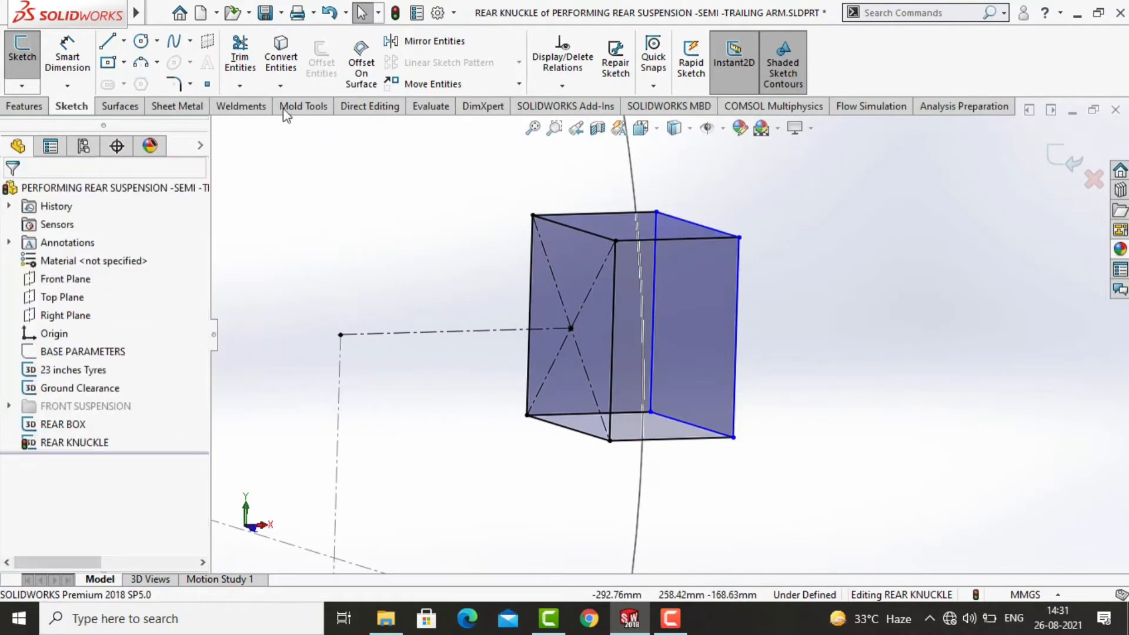
Step: Dimension the knuckle box's upper side edge as 75 mm
{"action": "left_click", "coordinate": [68, 54]}
{"action": "left_click", "coordinate": [676, 239]}
{"action": "left_click", "coordinate": [690, 266]}
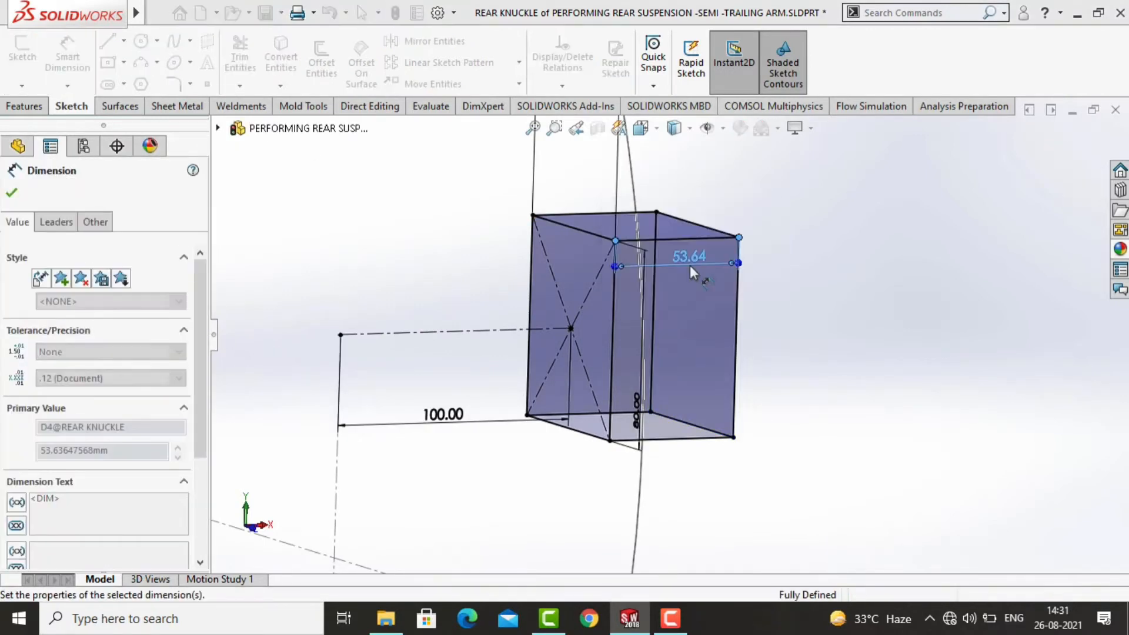
{"action": "type", "text": "75"}
{"action": "key", "text": "Return"}
Step: Draw a circle on the YZ plane, centred where the knuckle box face's diagonals cross and reaching the face's top edge
{"action": "left_click", "coordinate": [140, 43]}
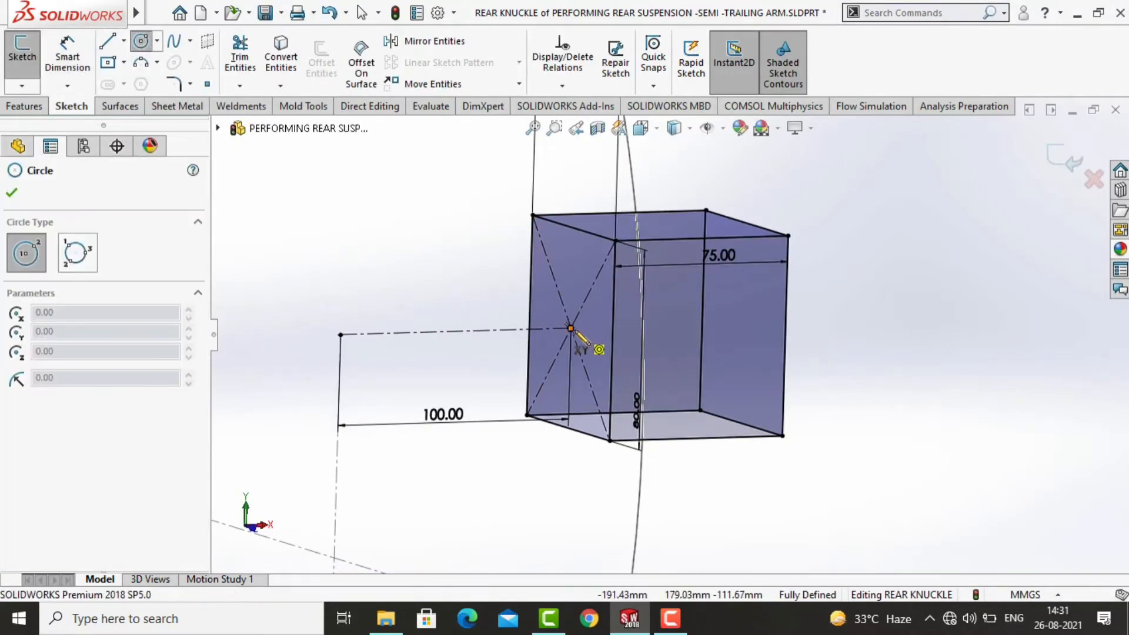
{"action": "left_click", "coordinate": [571, 329]}
{"action": "scroll", "coordinate": [612, 277], "scroll_direction": "up", "scroll_amount": 1}
{"action": "key", "text": "ctrl+3"}
{"action": "scroll", "coordinate": [648, 380], "scroll_direction": "up", "scroll_amount": 5}
{"action": "mouse_move", "coordinate": [661, 447]}
{"action": "middle_mouse_down"}
{"action": "mouse_move", "coordinate": [636, 409]}
{"action": "mouse_move", "coordinate": [645, 276]}
{"action": "middle_mouse_up"}
{"action": "left_click", "coordinate": [608, 269]}
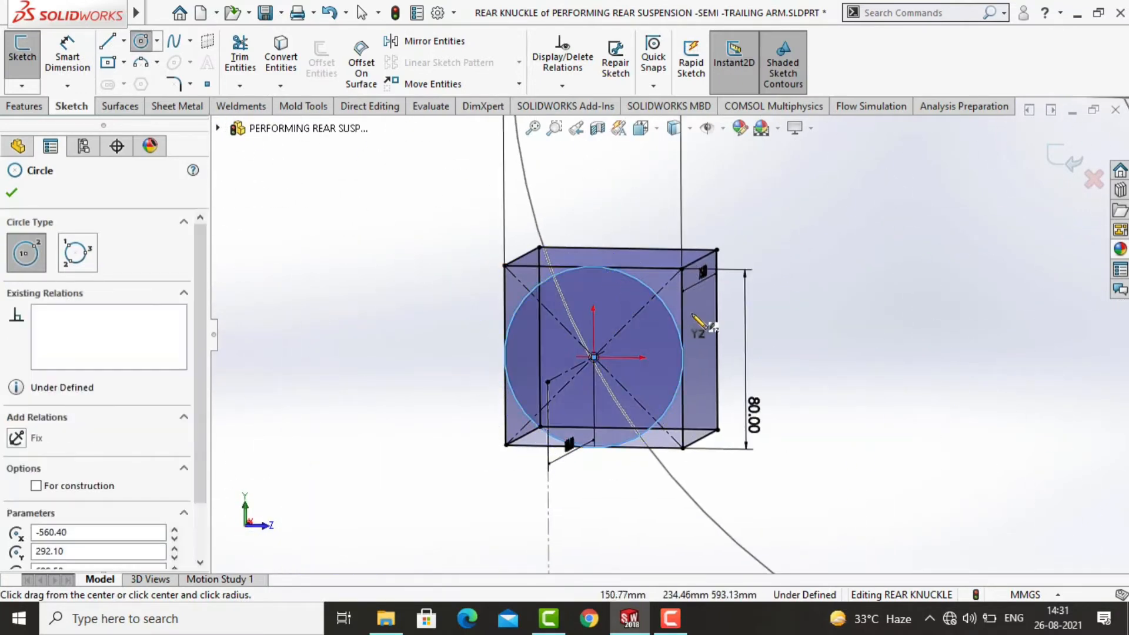
Step: Make the circle tangent to the knuckle face's vertical edge and convert it to construction geometry
{"action": "key", "text": "Escape"}
{"action": "left_click", "coordinate": [677, 323]}
{"action": "left_click", "coordinate": [683, 314], "text": "ctrl"}
{"action": "left_click", "coordinate": [20, 462]}
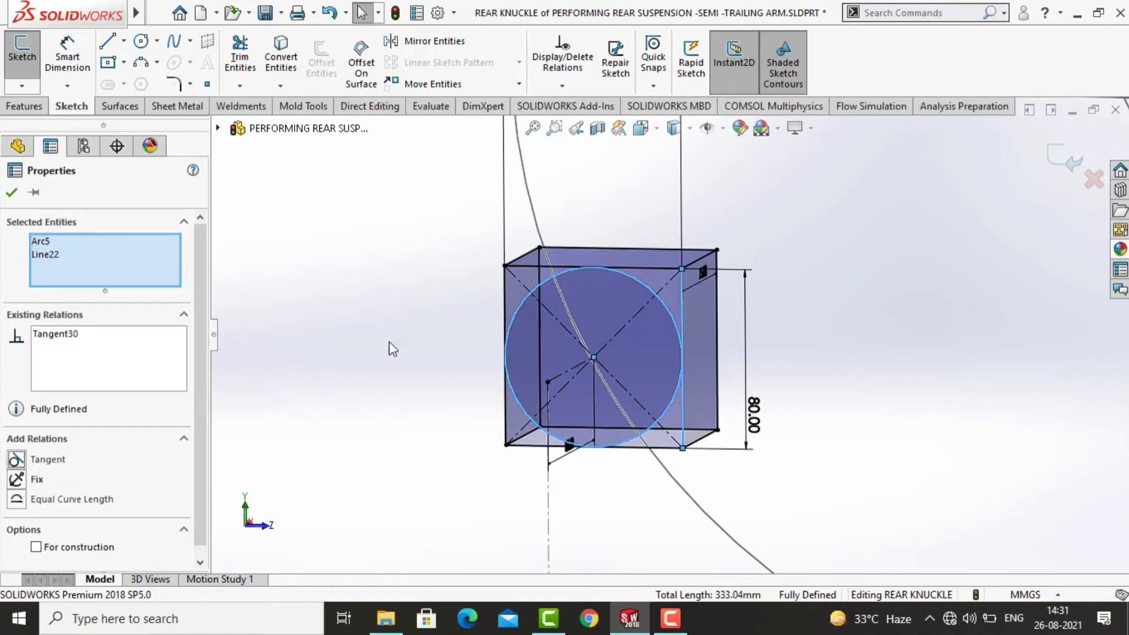
{"action": "left_click", "coordinate": [354, 363]}
{"action": "scroll", "coordinate": [670, 337], "scroll_direction": "up", "scroll_amount": 3}
{"action": "left_click", "coordinate": [671, 383]}
{"action": "left_click", "coordinate": [89, 415]}
{"action": "left_click", "coordinate": [376, 376]}
Step: Exit the REAR KNUCKLE 3D sketch
{"action": "scroll", "coordinate": [676, 329], "scroll_direction": "up", "scroll_amount": 4}
{"action": "middle_click_drag", "start_coordinate": [764, 312], "coordinate": [719, 352]}
{"action": "scroll", "coordinate": [668, 337], "scroll_direction": "up", "scroll_amount": 3}
{"action": "scroll", "coordinate": [719, 385], "scroll_direction": "down", "scroll_amount": 4}
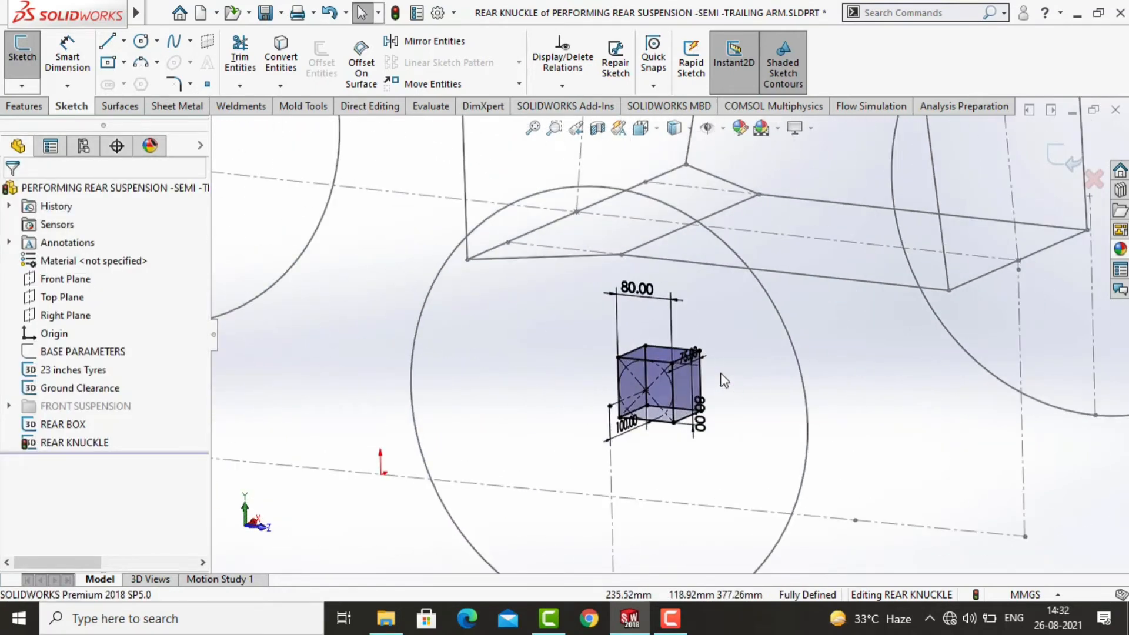
{"action": "scroll", "coordinate": [722, 379], "scroll_direction": "down", "scroll_amount": 2}
{"action": "left_click", "coordinate": [22, 86]}
{"action": "left_click", "coordinate": [49, 121]}
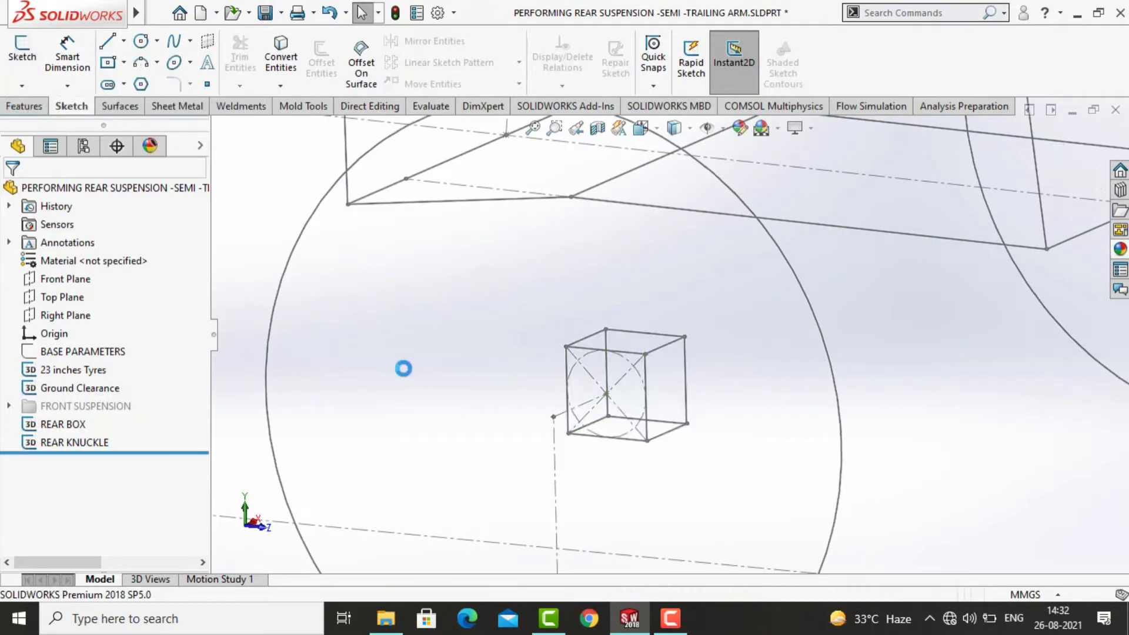
Step: In a new 3D sketch, draw a three-segment centreline from the knuckle box's upper outer corner to the rear box's vertical edge
{"action": "scroll", "coordinate": [405, 372], "scroll_direction": "up", "scroll_amount": 2}
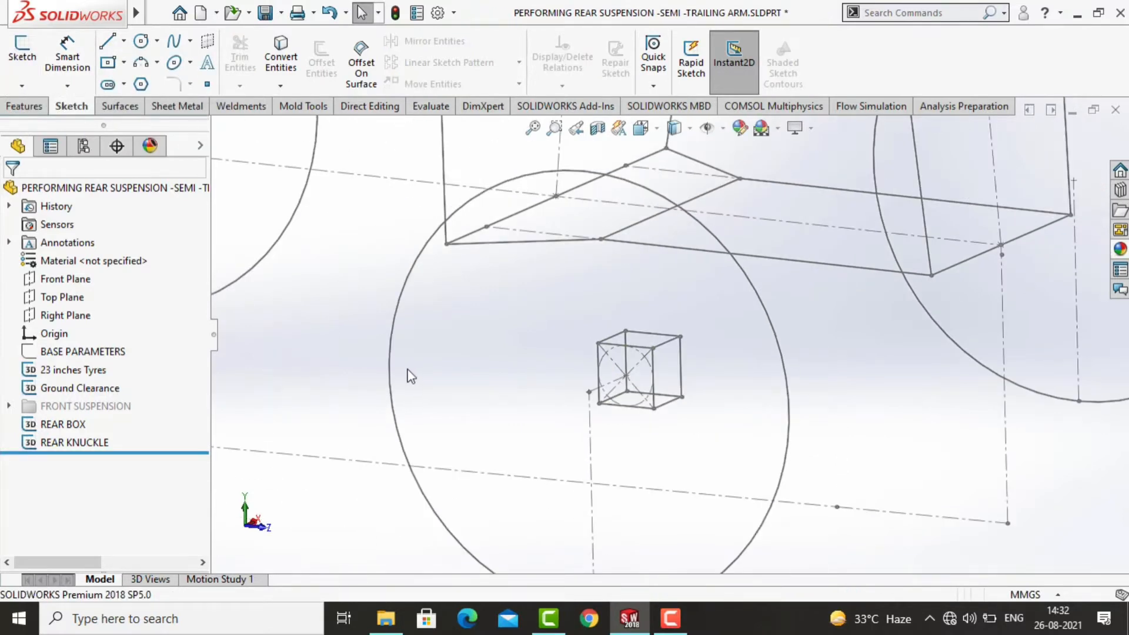
{"action": "left_click", "coordinate": [21, 86]}
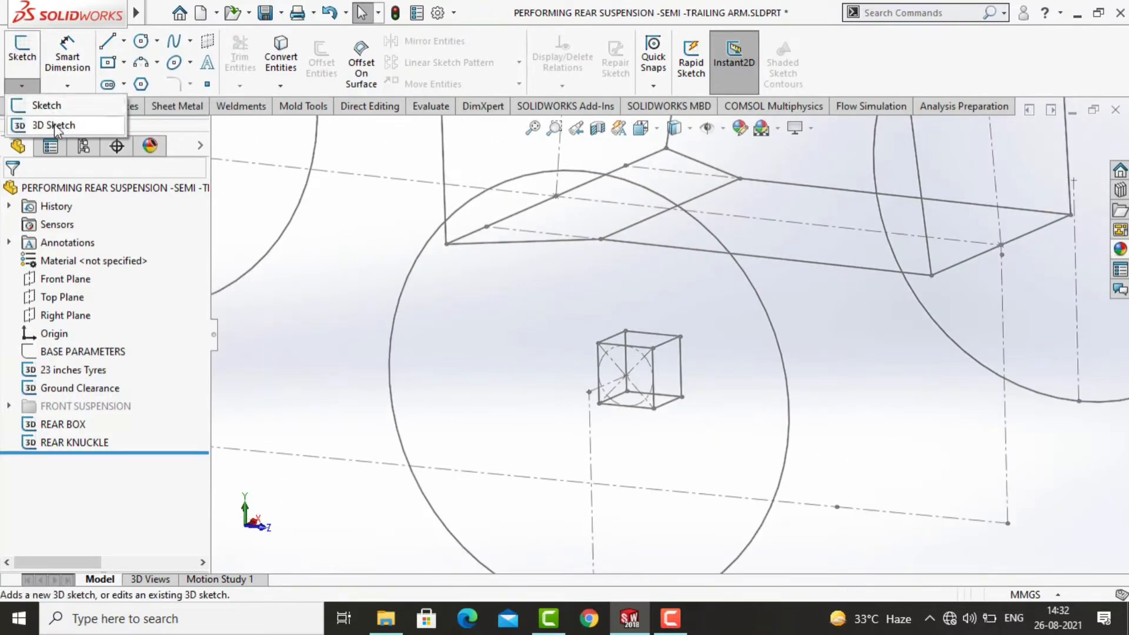
{"action": "left_click", "coordinate": [54, 123]}
{"action": "left_click", "coordinate": [123, 42]}
{"action": "left_click", "coordinate": [129, 84]}
{"action": "middle_click_drag", "start_coordinate": [666, 425], "coordinate": [625, 370]}
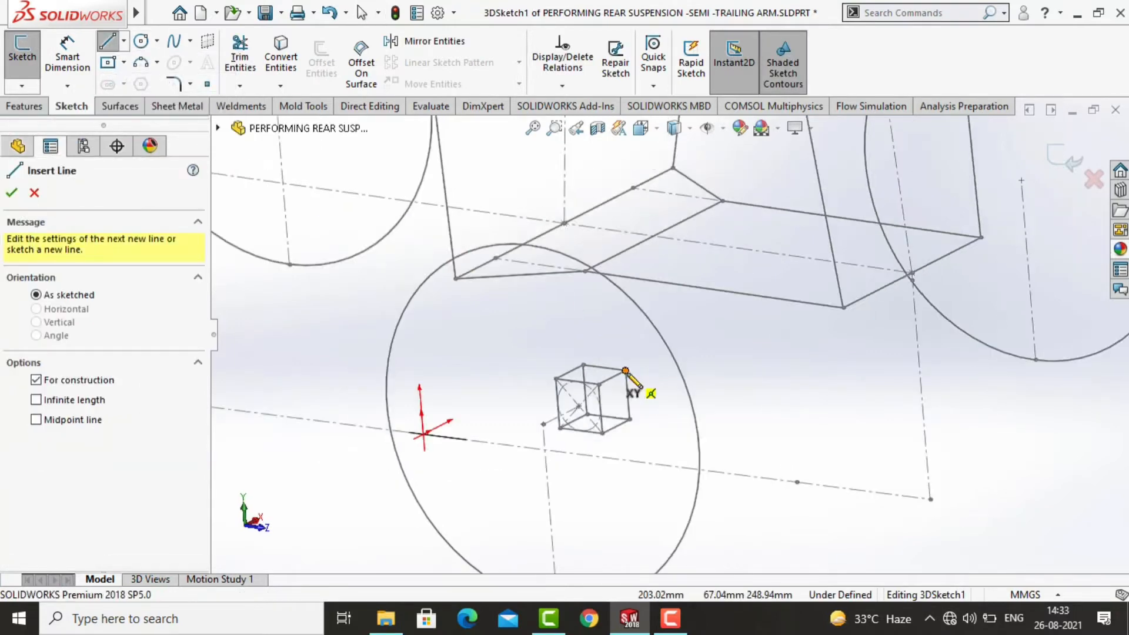
{"action": "left_click", "coordinate": [625, 371]}
{"action": "left_click", "coordinate": [675, 337]}
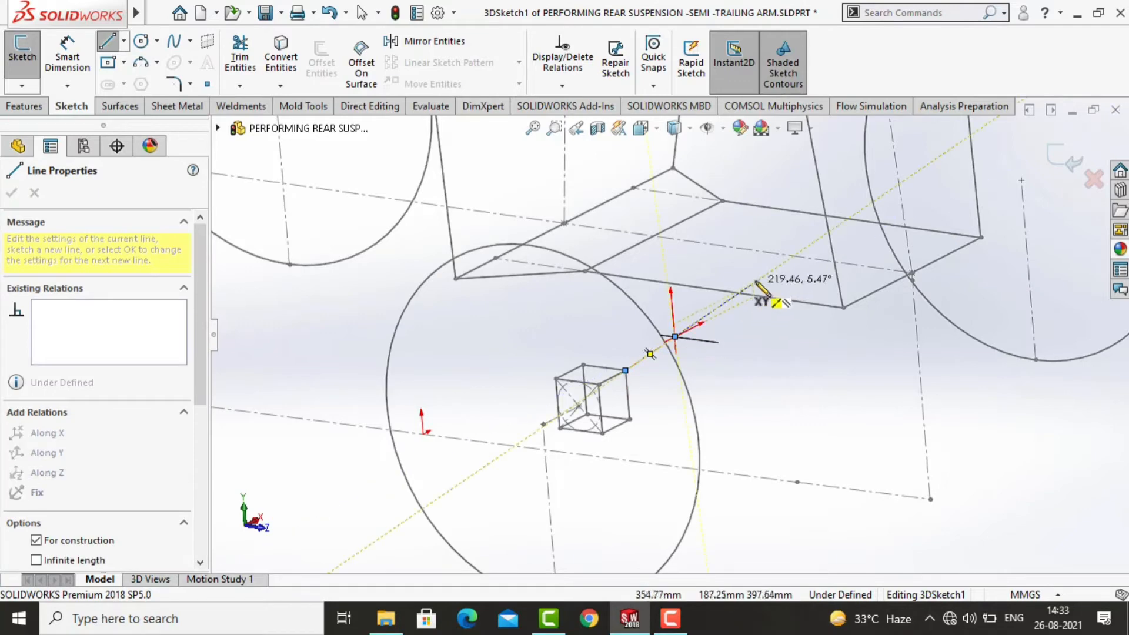
{"action": "left_click", "coordinate": [814, 277]}
{"action": "left_click", "coordinate": [831, 248]}
Step: Dimension the centreline segment at the rear box as 35 mm
{"action": "left_click", "coordinate": [68, 53]}
{"action": "left_click", "coordinate": [824, 264]}
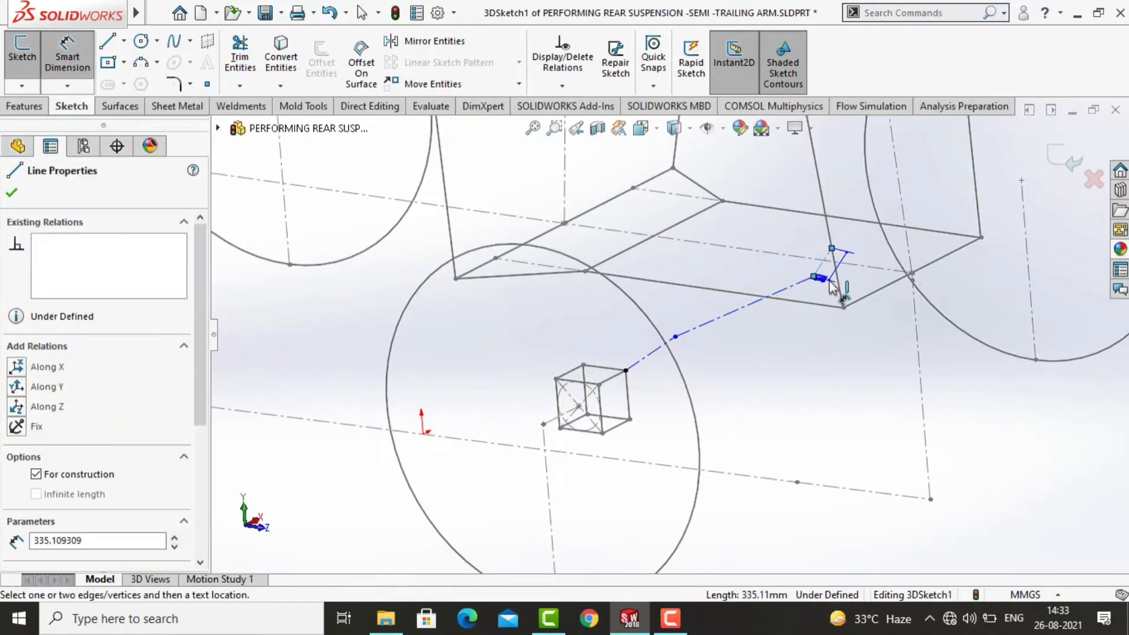
{"action": "scroll", "coordinate": [844, 277], "scroll_direction": "down", "scroll_amount": 5}
{"action": "left_click", "coordinate": [776, 315]}
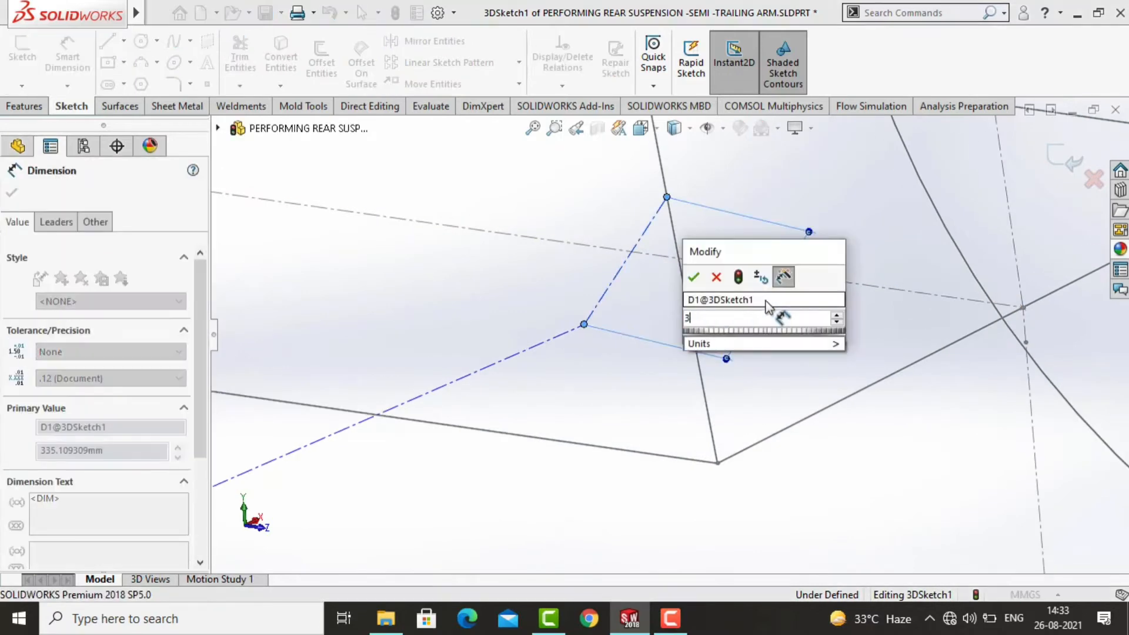
Step: Dimension the centreline segment at the knuckle box corner as 50 mm
{"action": "scroll", "coordinate": [735, 362], "scroll_direction": "up", "scroll_amount": 4}
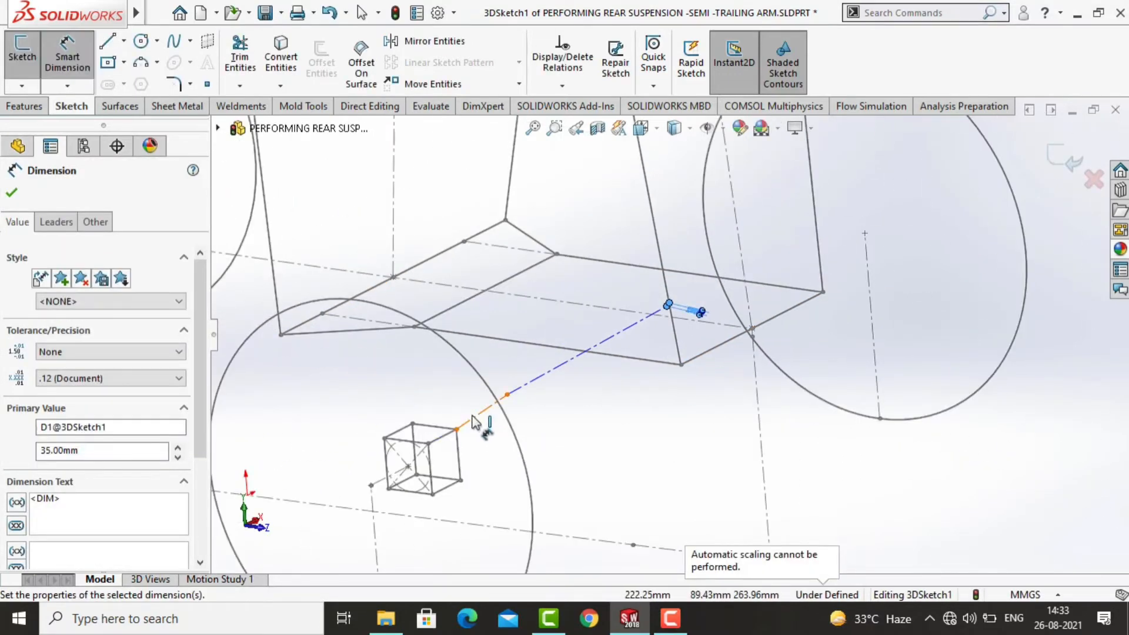
{"action": "left_click", "coordinate": [476, 422]}
{"action": "left_click", "coordinate": [477, 433]}
{"action": "type", "text": "40"}
{"action": "key", "text": "Return"}
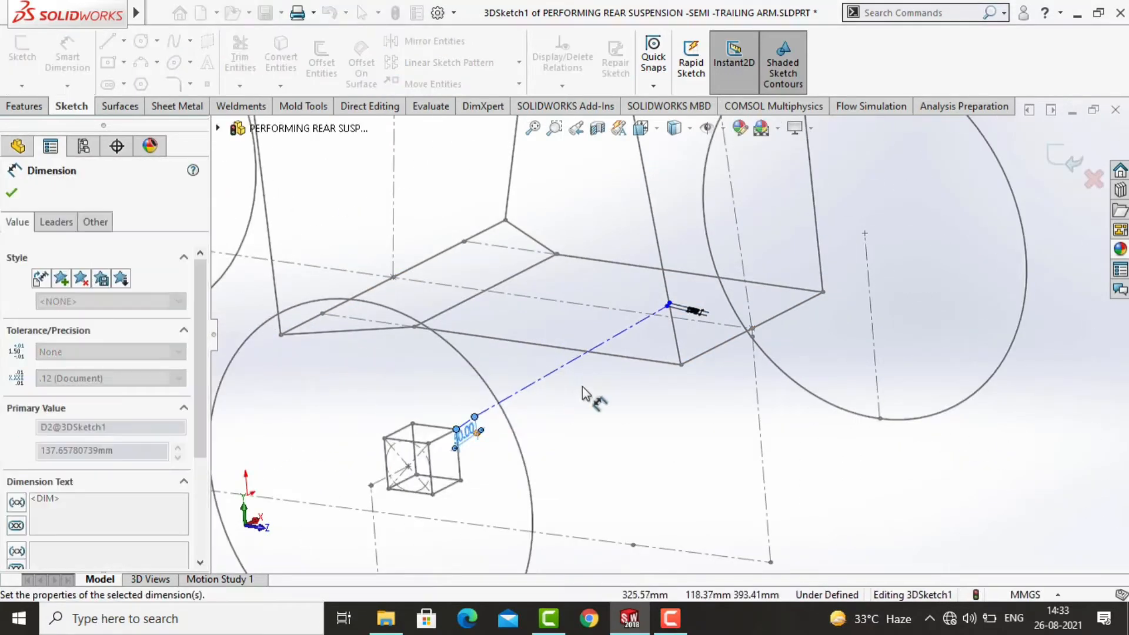
{"action": "key", "text": "Escape"}
Step: Apply a Collinear relation to all three segments of the centreline
{"action": "scroll", "coordinate": [465, 428], "scroll_direction": "down", "scroll_amount": 6}
{"action": "left_click", "coordinate": [520, 407]}
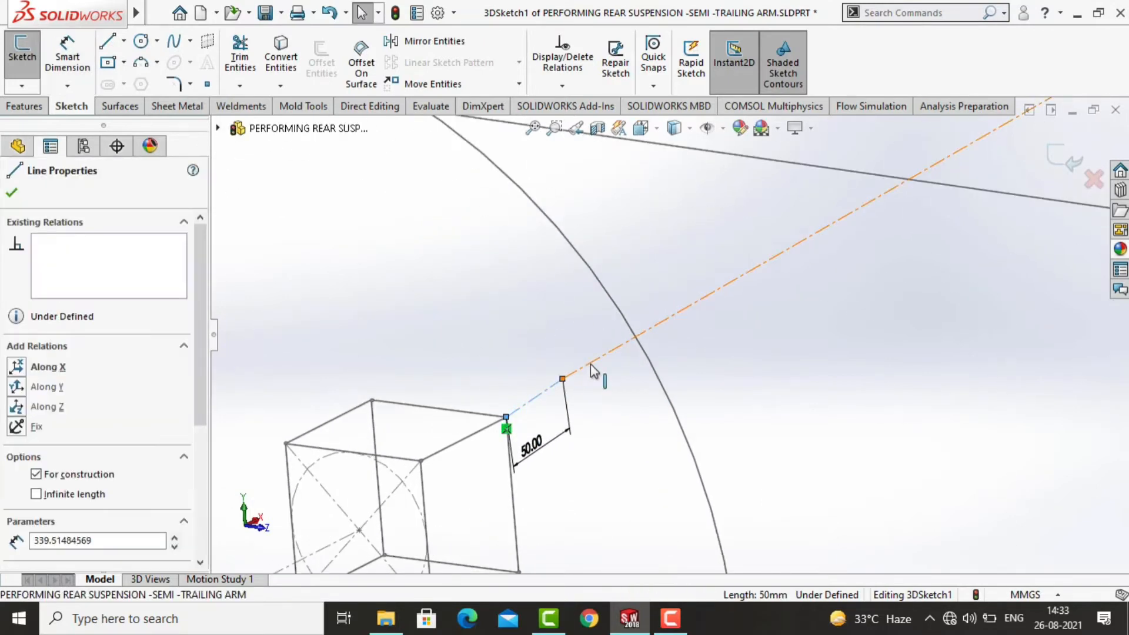
{"action": "left_click", "coordinate": [593, 367], "text": "ctrl"}
{"action": "scroll", "coordinate": [1008, 179], "scroll_direction": "up", "scroll_amount": 5}
{"action": "scroll", "coordinate": [809, 253], "scroll_direction": "down", "scroll_amount": 6}
{"action": "left_click", "coordinate": [711, 275], "text": "ctrl"}
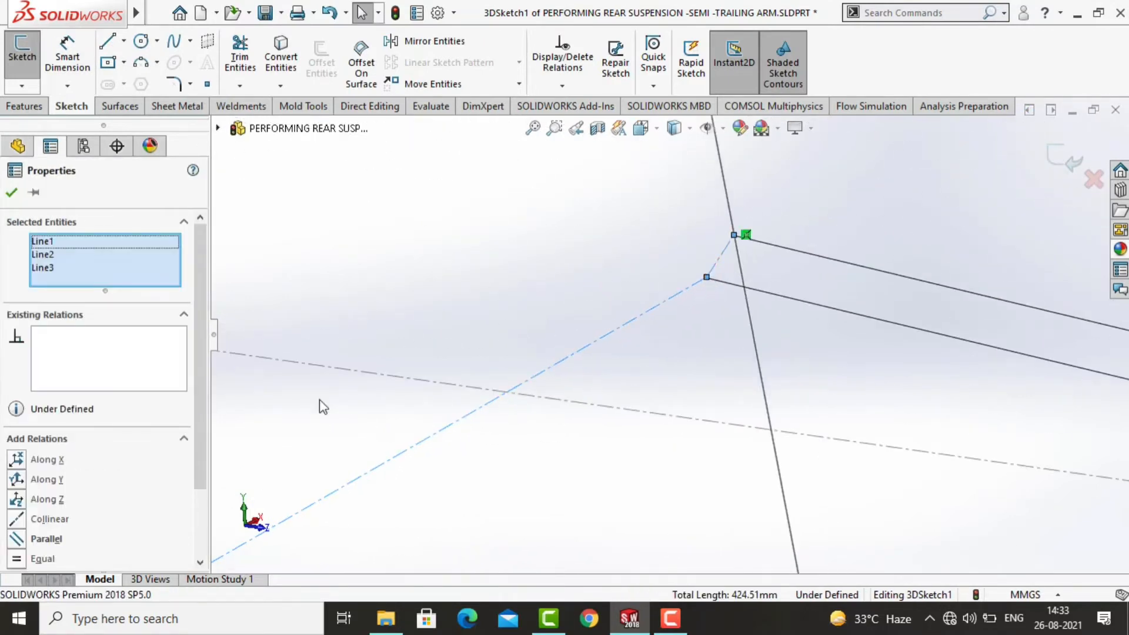
{"action": "left_click", "coordinate": [49, 519]}
{"action": "key", "text": "Escape"}
{"action": "scroll", "coordinate": [805, 308], "scroll_direction": "up", "scroll_amount": 6}
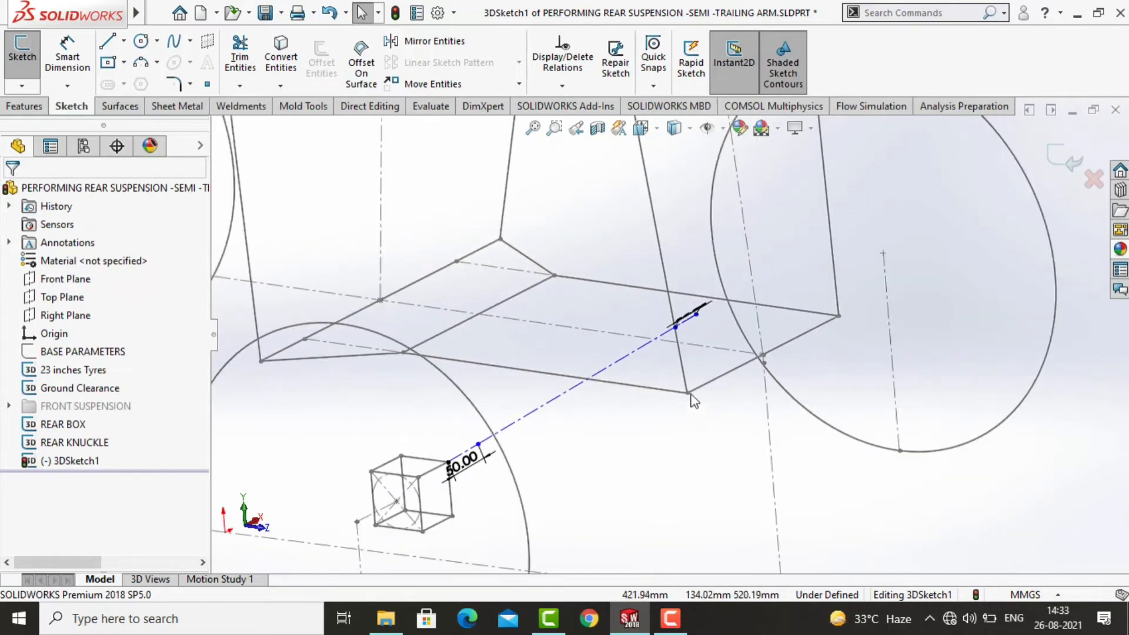
Step: Delete the relation on the centreline's rear-box endpoint and move the centreline's end close to the box's vertical edge
{"action": "left_click_drag", "start_coordinate": [777, 265], "coordinate": [755, 353]}
{"action": "left_click_drag", "start_coordinate": [833, 332], "coordinate": [794, 354]}
{"action": "left_click", "coordinate": [55, 241]}
{"action": "right_click", "coordinate": [61, 242]}
{"action": "left_click", "coordinate": [94, 274]}
{"action": "left_click", "coordinate": [808, 436]}
{"action": "left_click_drag", "start_coordinate": [794, 354], "coordinate": [726, 351]}
{"action": "left_click", "coordinate": [762, 348]}
Step: Make the centreline's free endpoint coincident with the rear box's vertical edge
{"action": "left_click", "coordinate": [764, 335]}
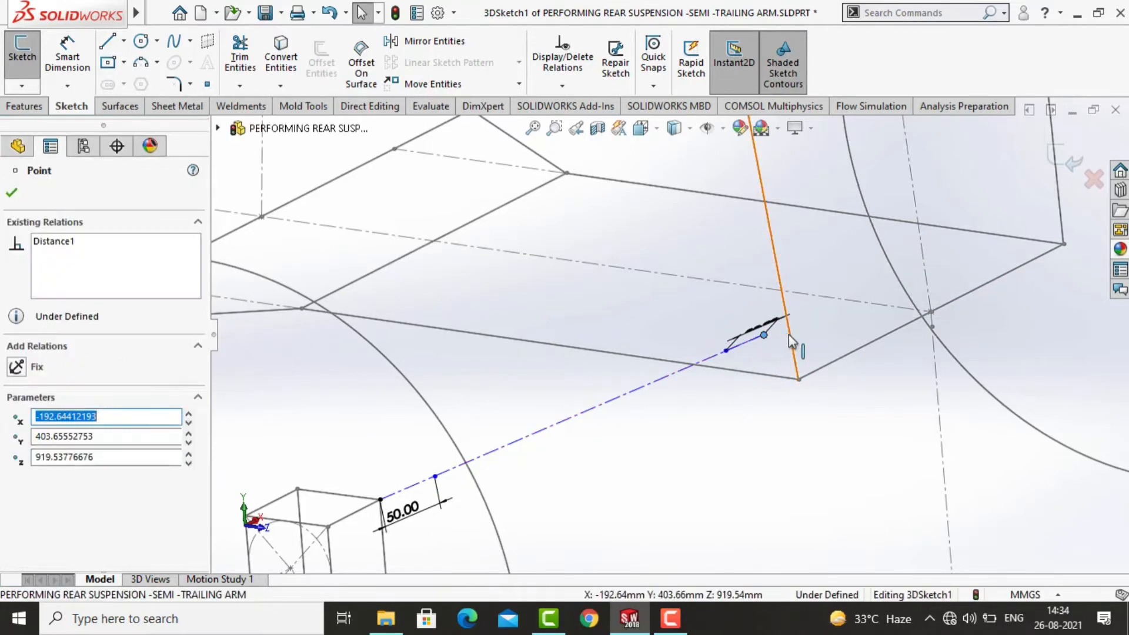
{"action": "left_click", "coordinate": [789, 324], "text": "ctrl"}
{"action": "left_click", "coordinate": [54, 480]}
{"action": "left_click", "coordinate": [839, 341]}
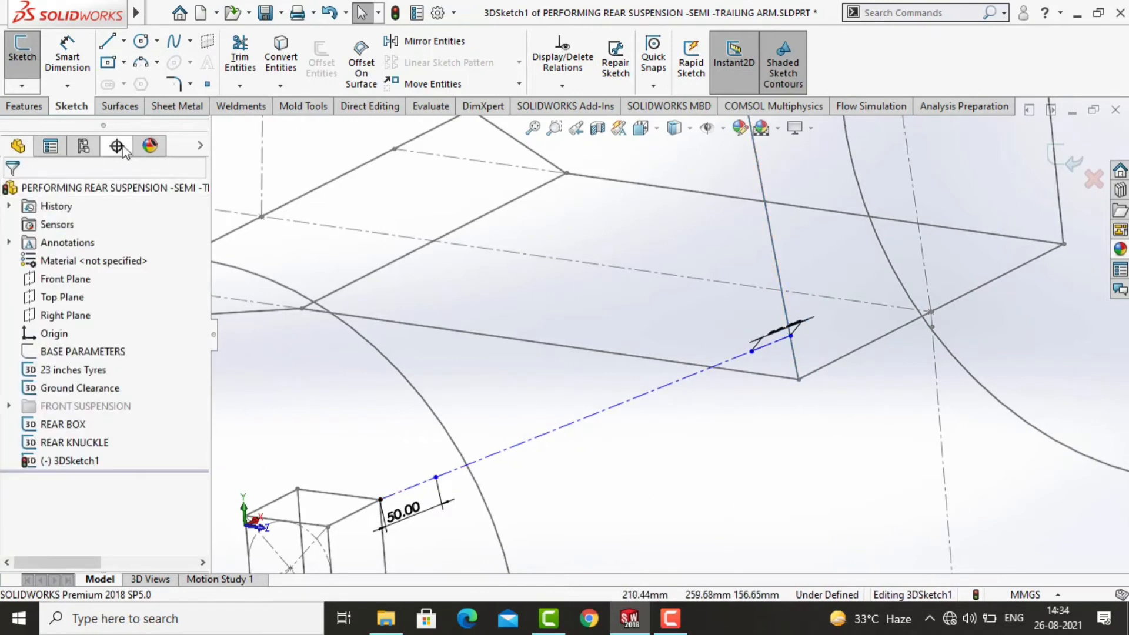
Step: Dimension the distance from the rear box's lower corner to the centreline's endpoint as 80 mm
{"action": "key", "text": "d"}
{"action": "left_click", "coordinate": [799, 379]}
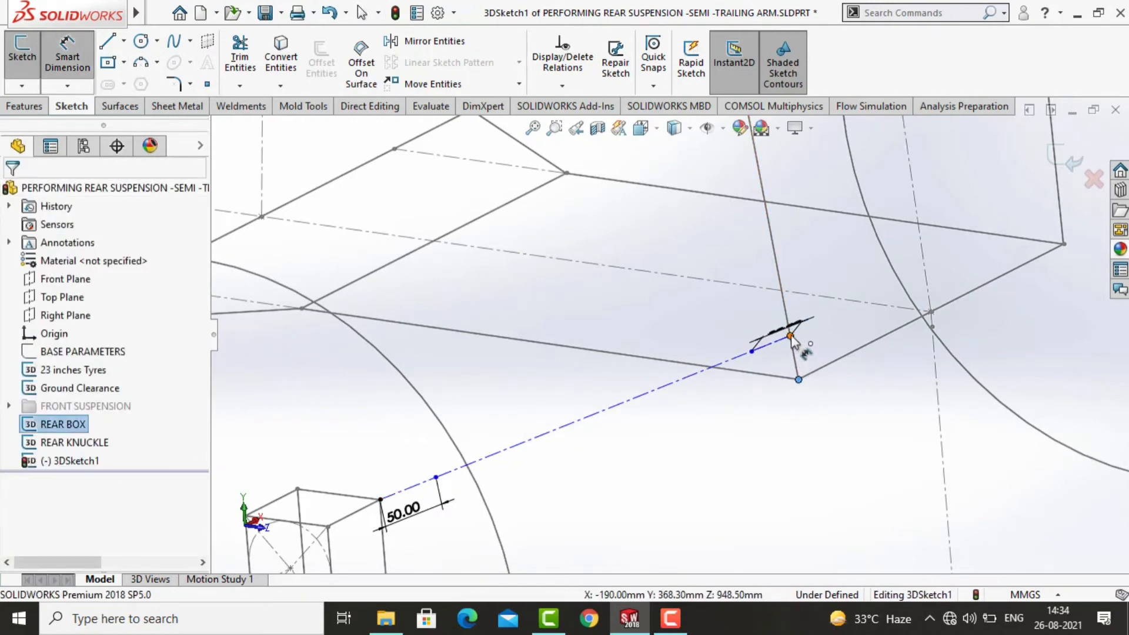
{"action": "left_click", "coordinate": [790, 336]}
{"action": "left_click", "coordinate": [820, 357]}
{"action": "type", "text": "820"}
{"action": "key", "text": "Return"}
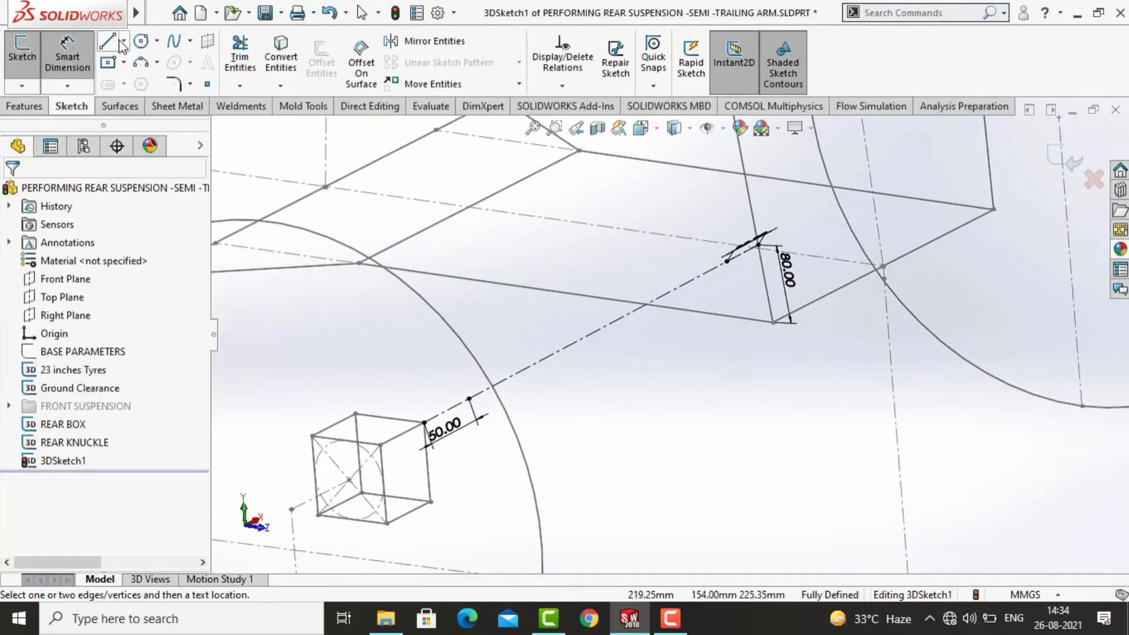
Step: Draw a second three-segment centreline from the knuckle box's lower outer corner to the rear box's vertical edge, its first segment about 85 mm long
{"action": "left_click", "coordinate": [123, 41]}
{"action": "left_click", "coordinate": [158, 105]}
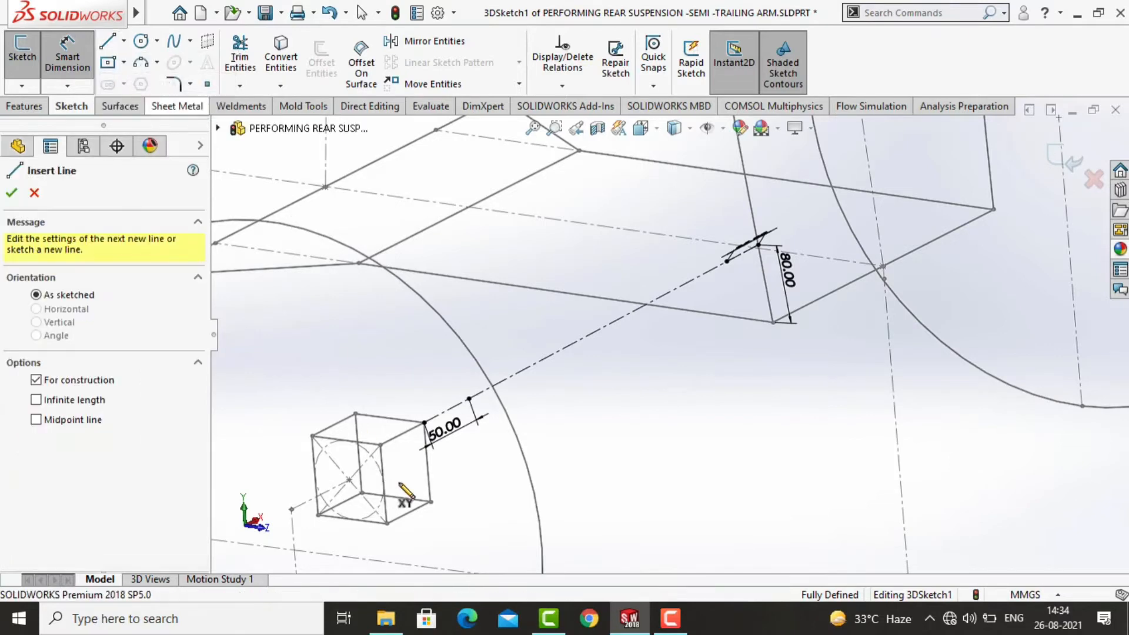
{"action": "left_click", "coordinate": [431, 501]}
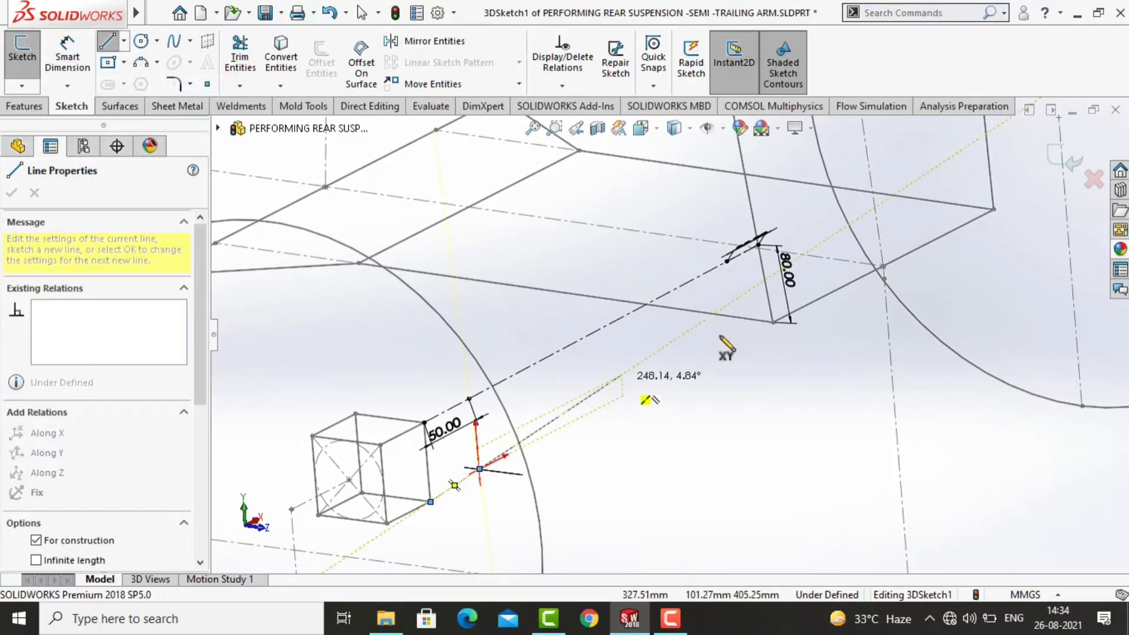
{"action": "left_click", "coordinate": [750, 303]}
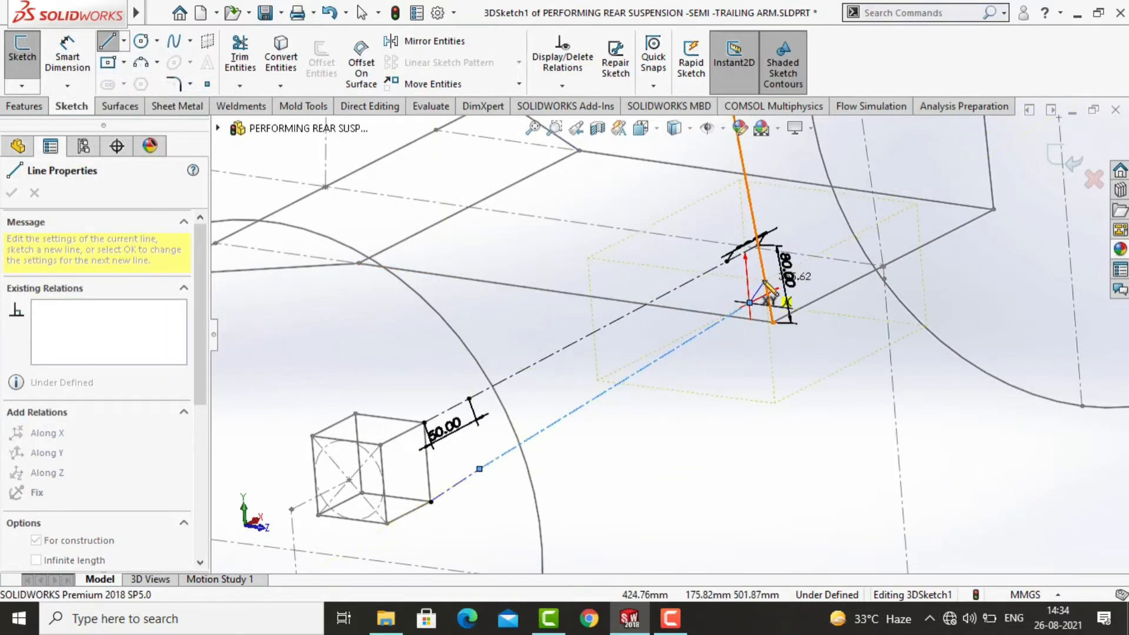
{"action": "left_click", "coordinate": [765, 279]}
{"action": "key", "text": "Escape"}
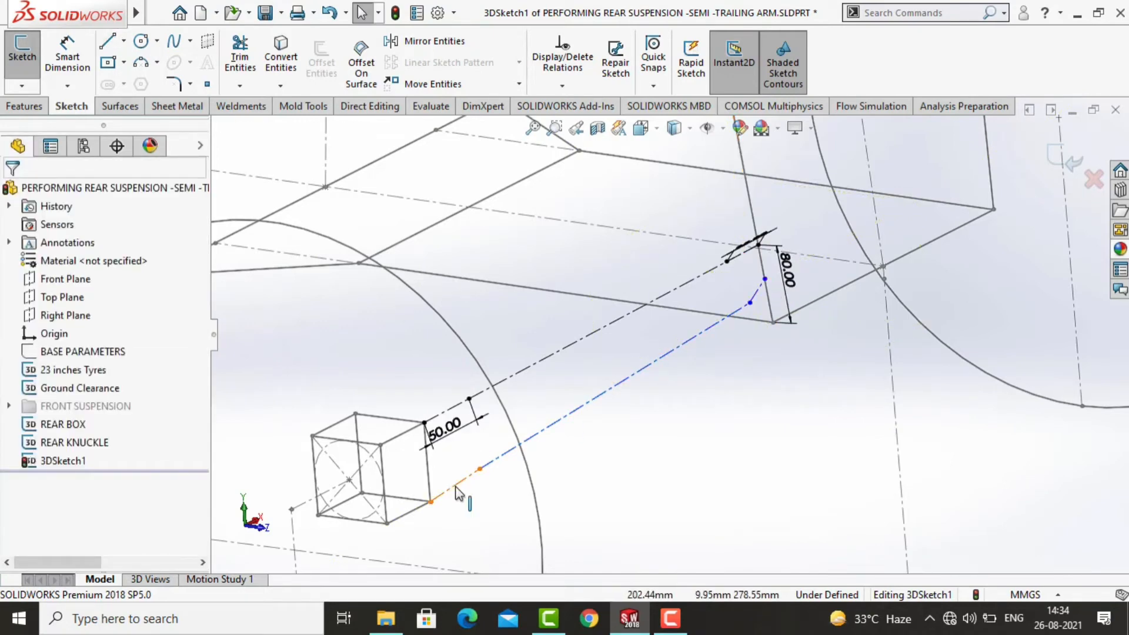
Step: Apply an Equal relation to the upper and lower centreline segments at the knuckle box
{"action": "left_click", "coordinate": [472, 475]}
{"action": "left_click", "coordinate": [459, 405]}
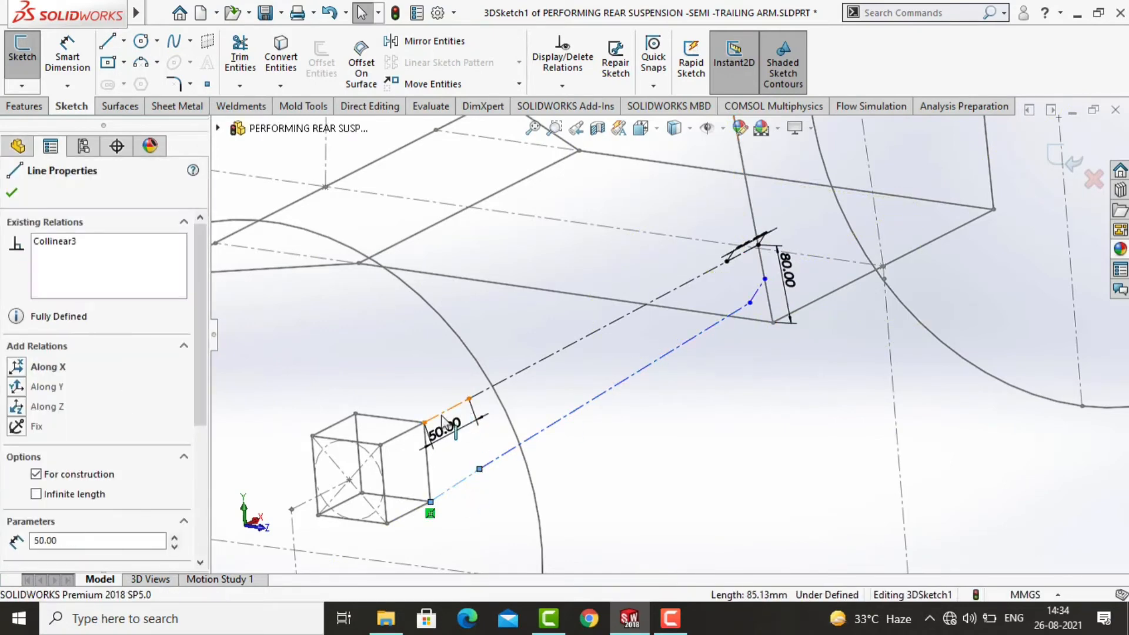
{"action": "left_click", "coordinate": [464, 479], "text": "ctrl"}
{"action": "left_click", "coordinate": [30, 473]}
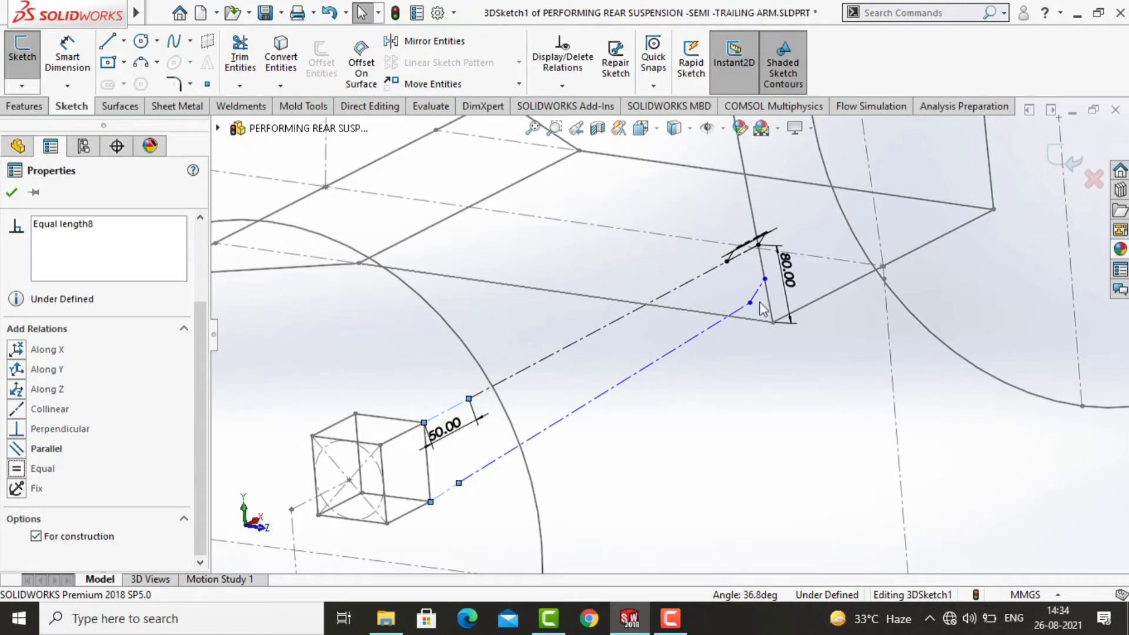
Step: Delete the long middle segment of the upper centreline
{"action": "left_click", "coordinate": [732, 261]}
{"action": "left_click", "coordinate": [763, 264]}
{"action": "scroll", "coordinate": [723, 270], "scroll_direction": "down", "scroll_amount": 2}
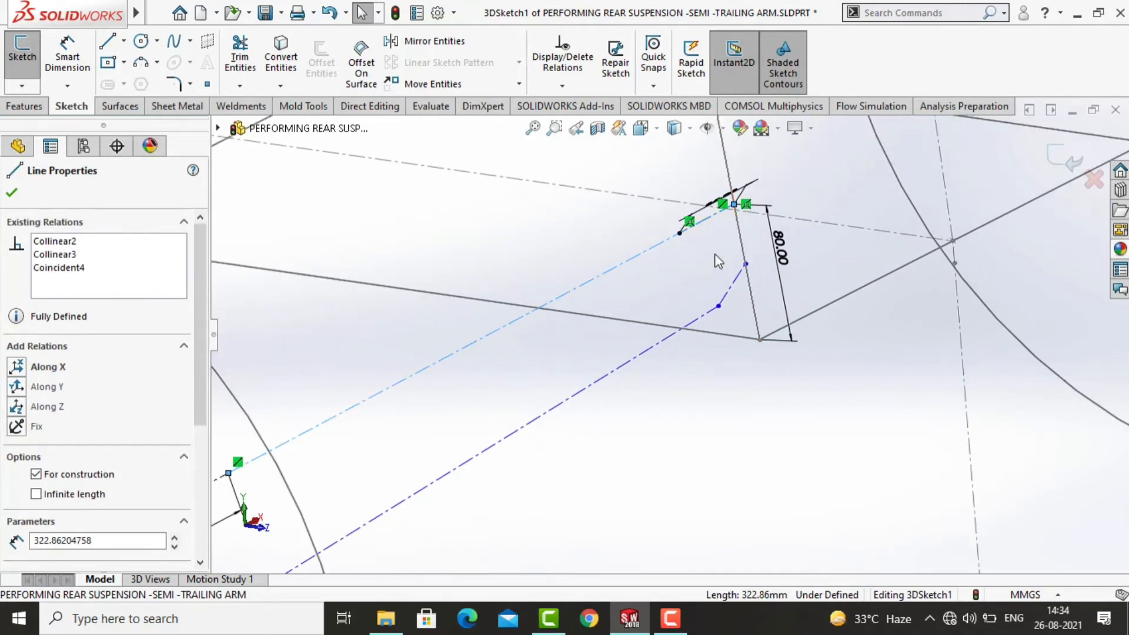
{"action": "scroll", "coordinate": [717, 262], "scroll_direction": "up", "scroll_amount": 3}
{"action": "left_click", "coordinate": [719, 294]}
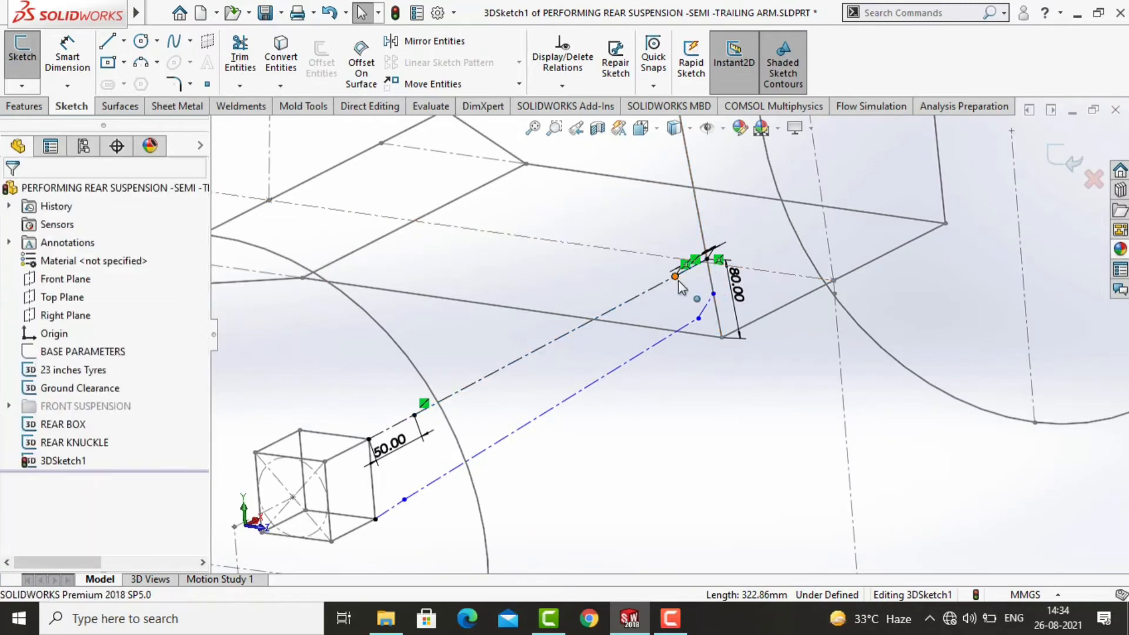
{"action": "left_click", "coordinate": [676, 277]}
{"action": "left_click", "coordinate": [559, 335]}
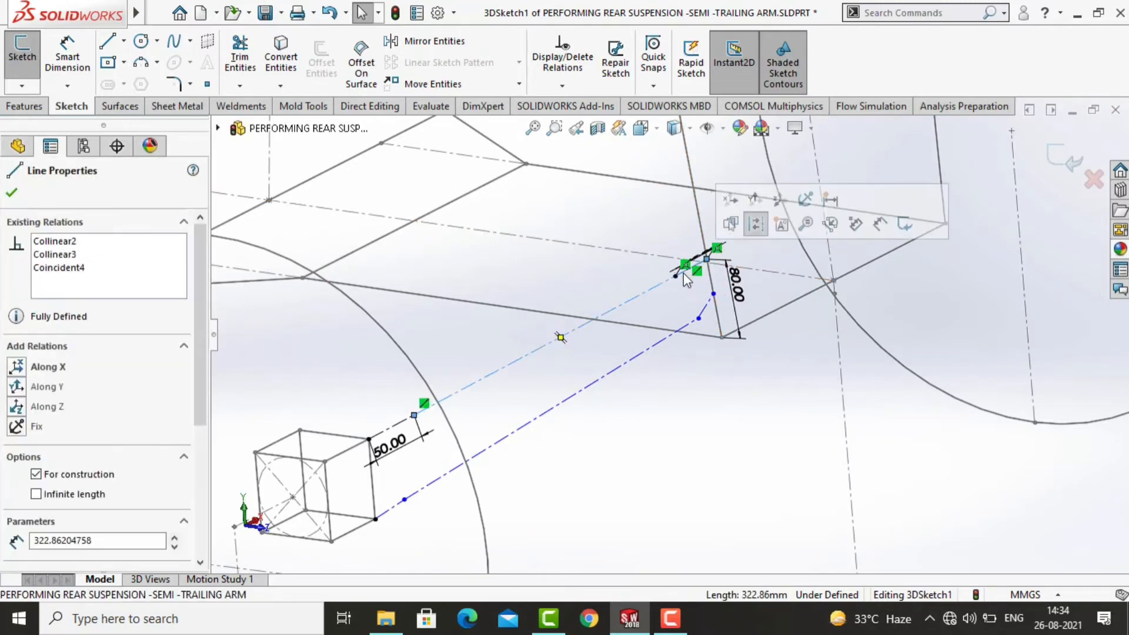
{"action": "left_click", "coordinate": [650, 290]}
{"action": "key", "text": "Delete"}
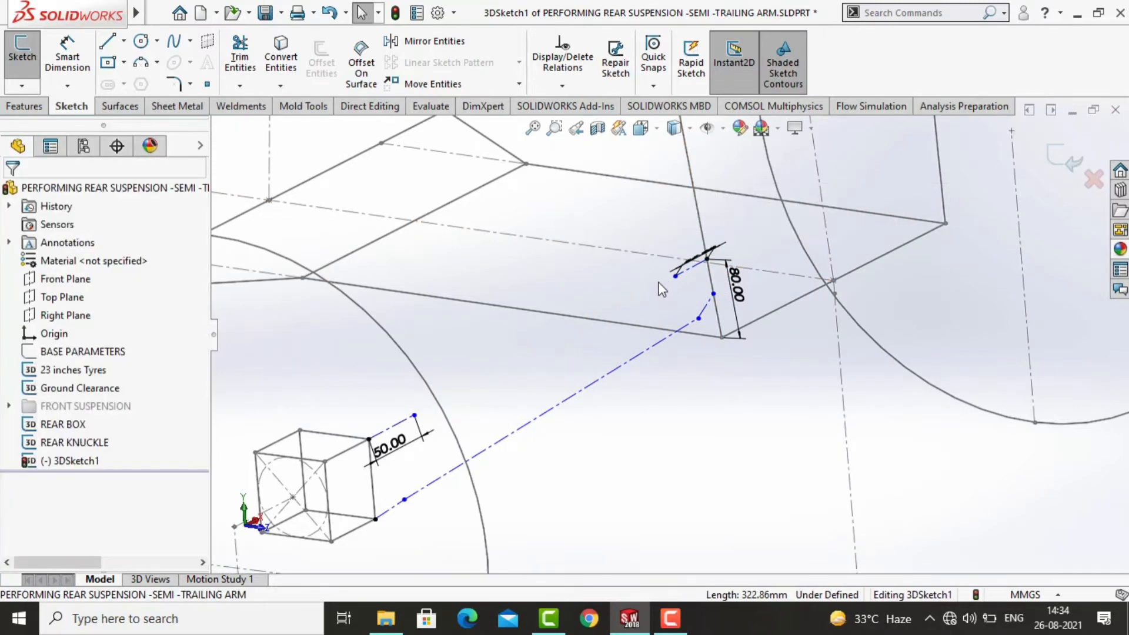
Step: Draw a new centreline joining the inner ends of the upper 50 mm and 35 mm segments
{"action": "mouse_move", "coordinate": [14, 8]}
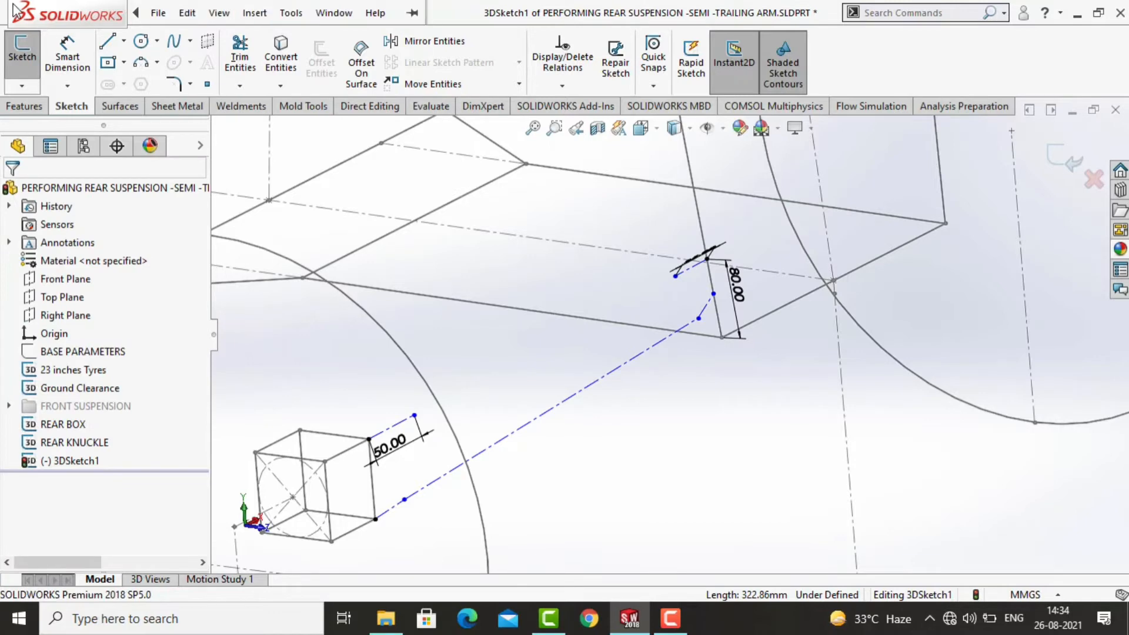
{"action": "left_click", "coordinate": [125, 41]}
{"action": "left_click", "coordinate": [129, 63]}
{"action": "left_click", "coordinate": [415, 415]}
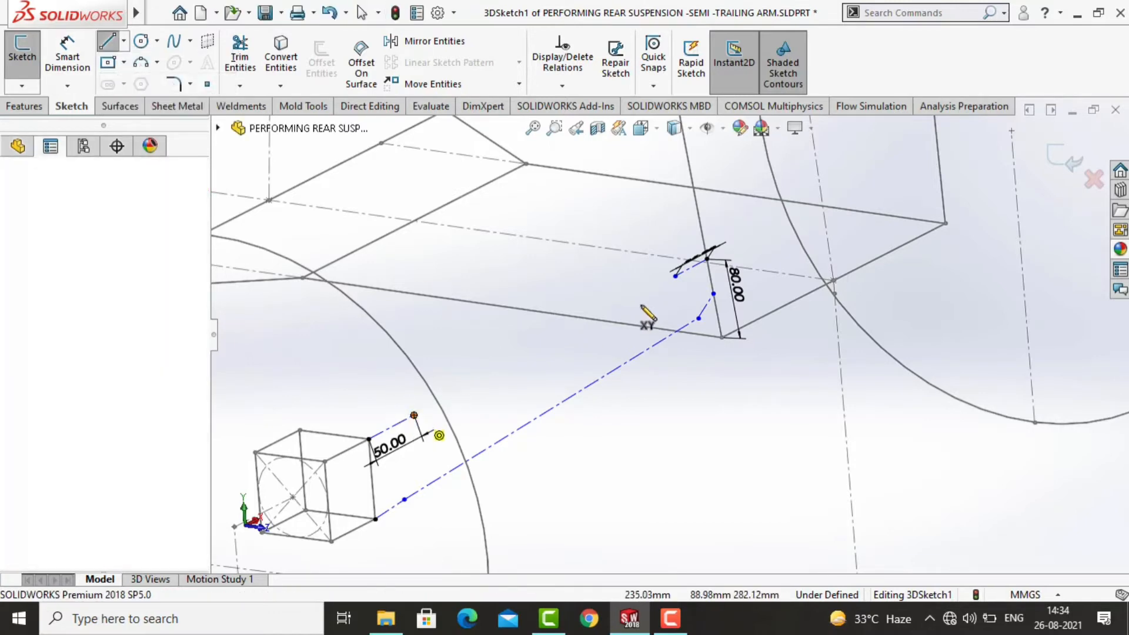
{"action": "left_click", "coordinate": [675, 276]}
{"action": "key", "text": "Escape"}
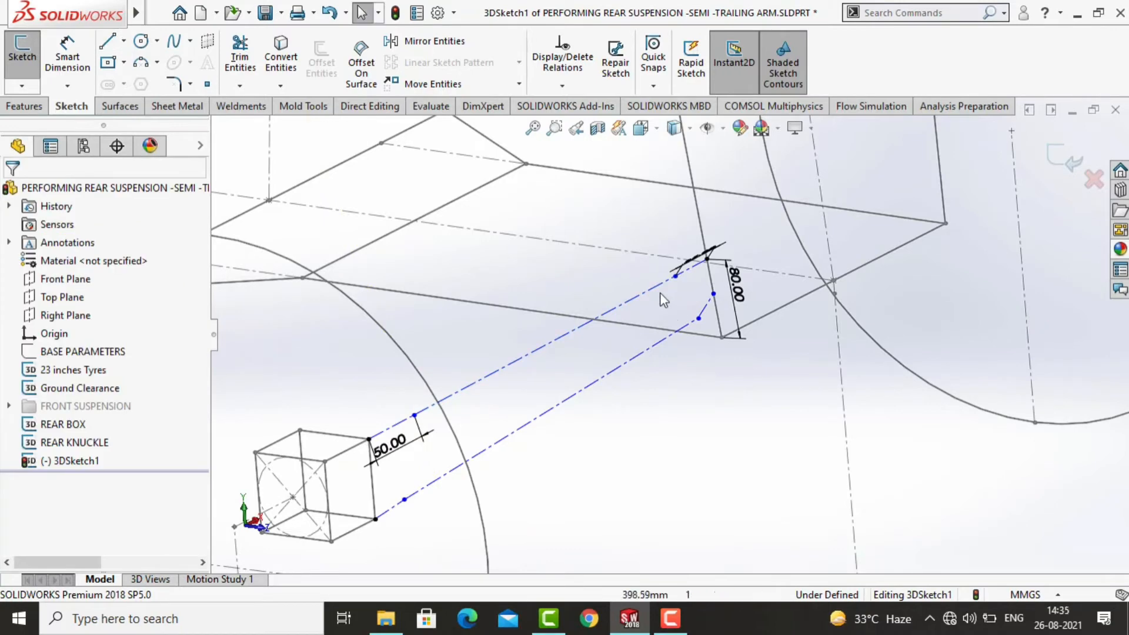
Step: Apply a Collinear relation to the three segments of the upper centreline between the knuckle box and the rear box
{"action": "left_click", "coordinate": [685, 270]}
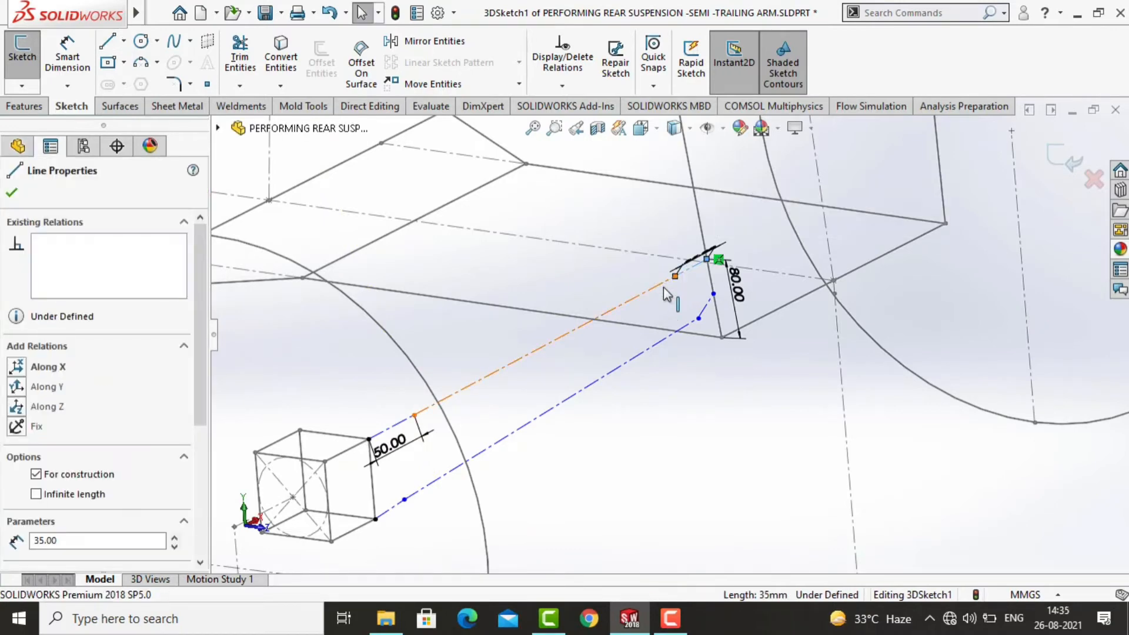
{"action": "left_click", "coordinate": [385, 422], "text": "ctrl"}
{"action": "left_click", "coordinate": [402, 424], "text": "ctrl"}
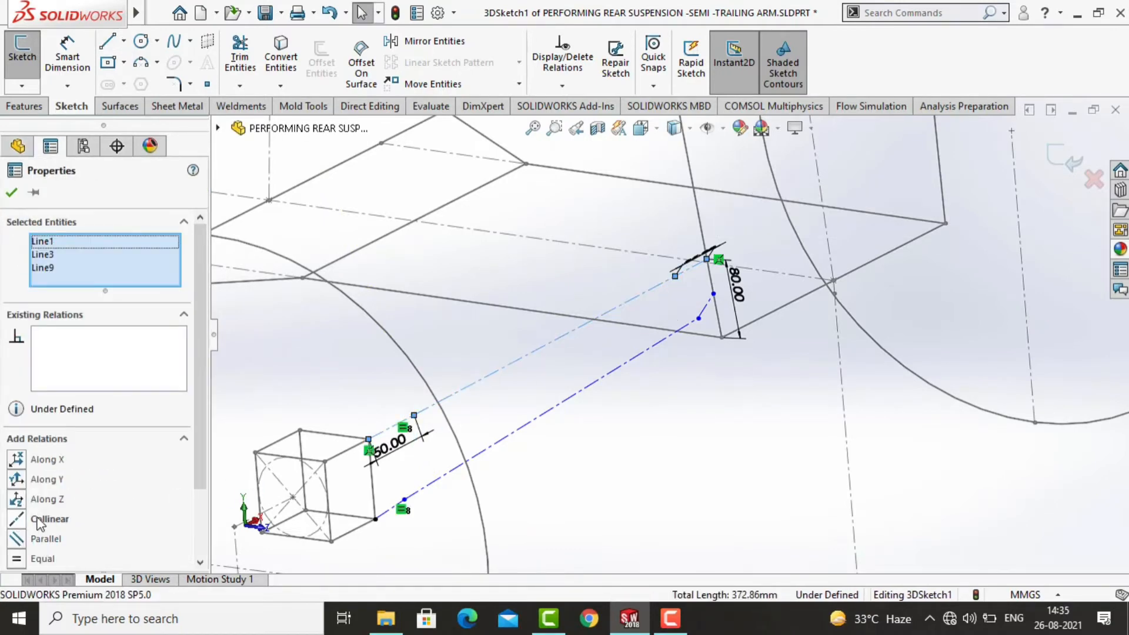
{"action": "left_click", "coordinate": [598, 538]}
{"action": "key", "text": "alt"}
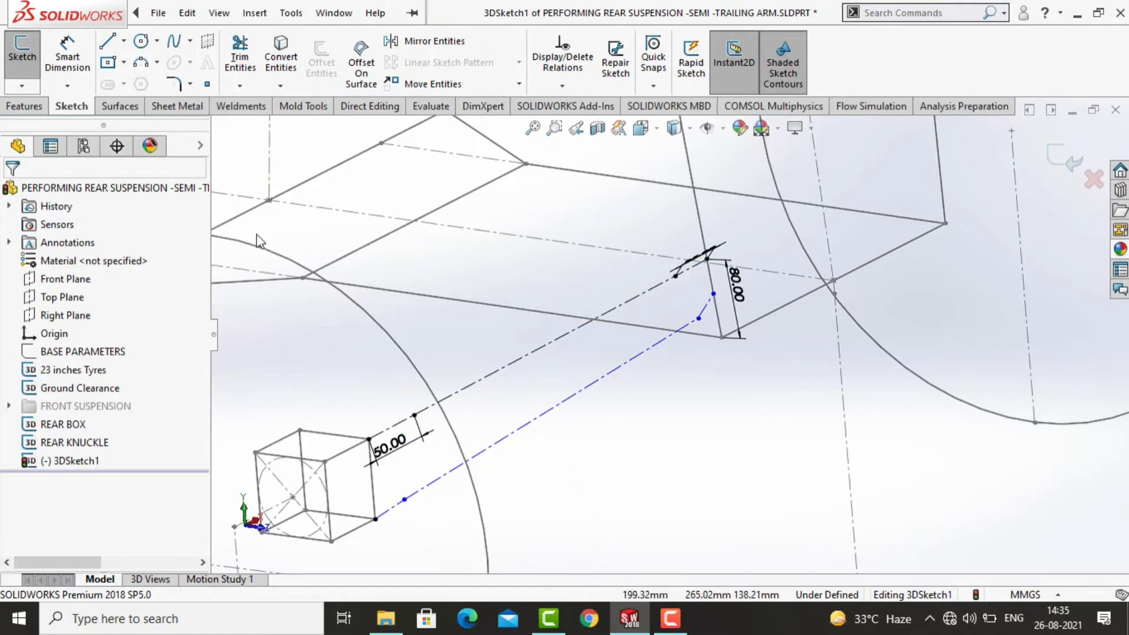
Step: Apply an Equal relation to the upper and lower centreline segments at the rear box
{"action": "left_click", "coordinate": [703, 317]}
{"action": "left_click", "coordinate": [692, 265], "text": "ctrl"}
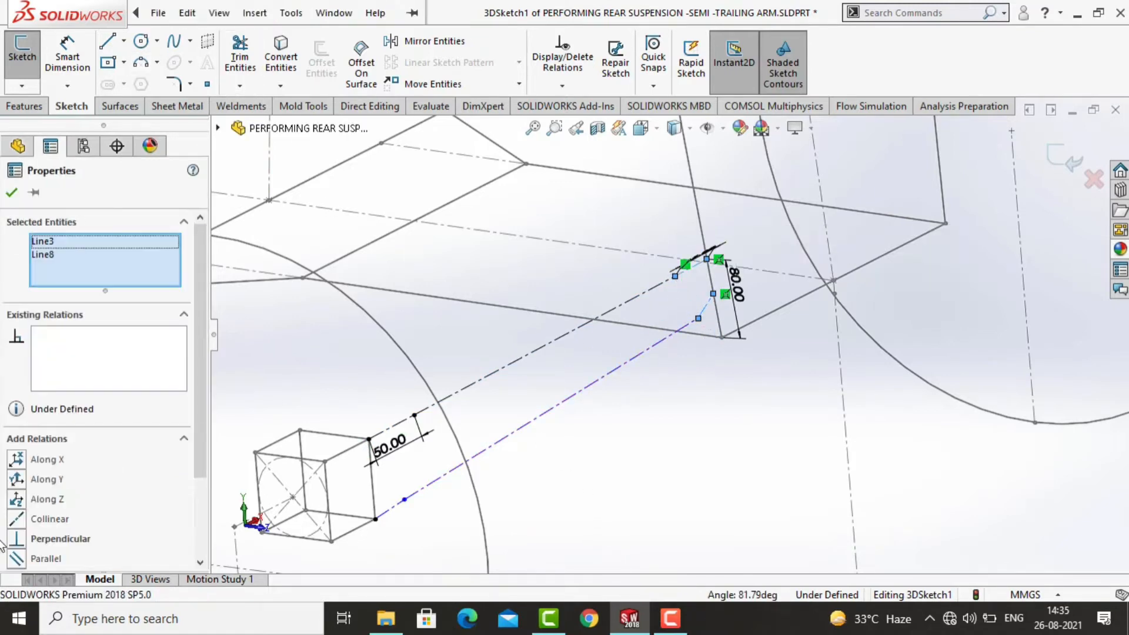
{"action": "scroll", "coordinate": [32, 543], "scroll_direction": "down", "scroll_amount": 3}
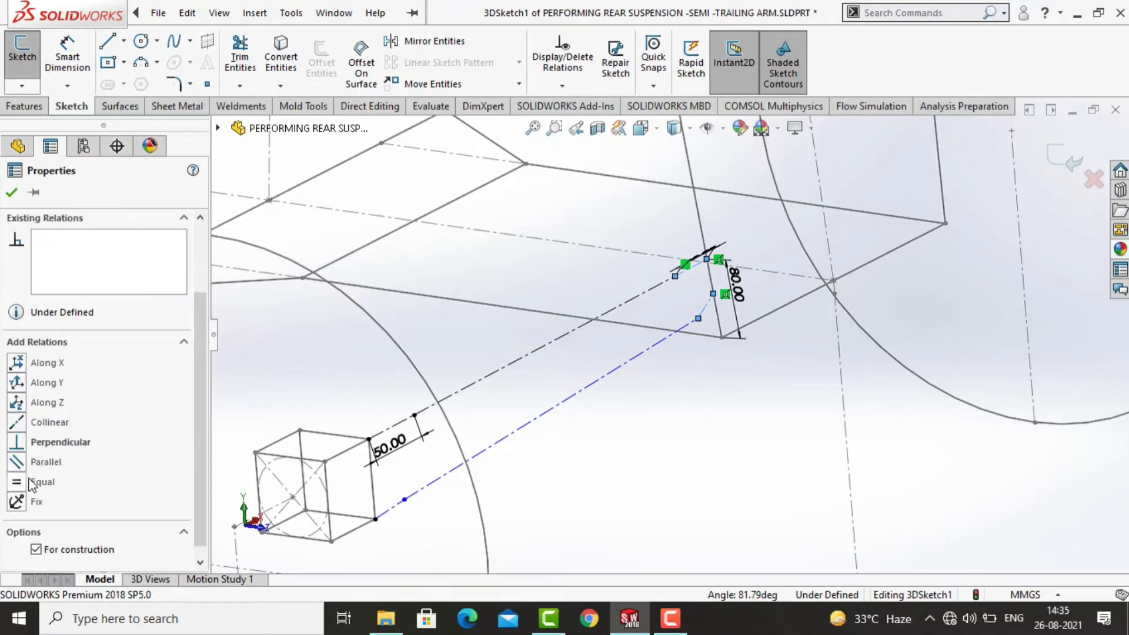
{"action": "left_click", "coordinate": [29, 482]}
{"action": "left_click", "coordinate": [671, 497]}
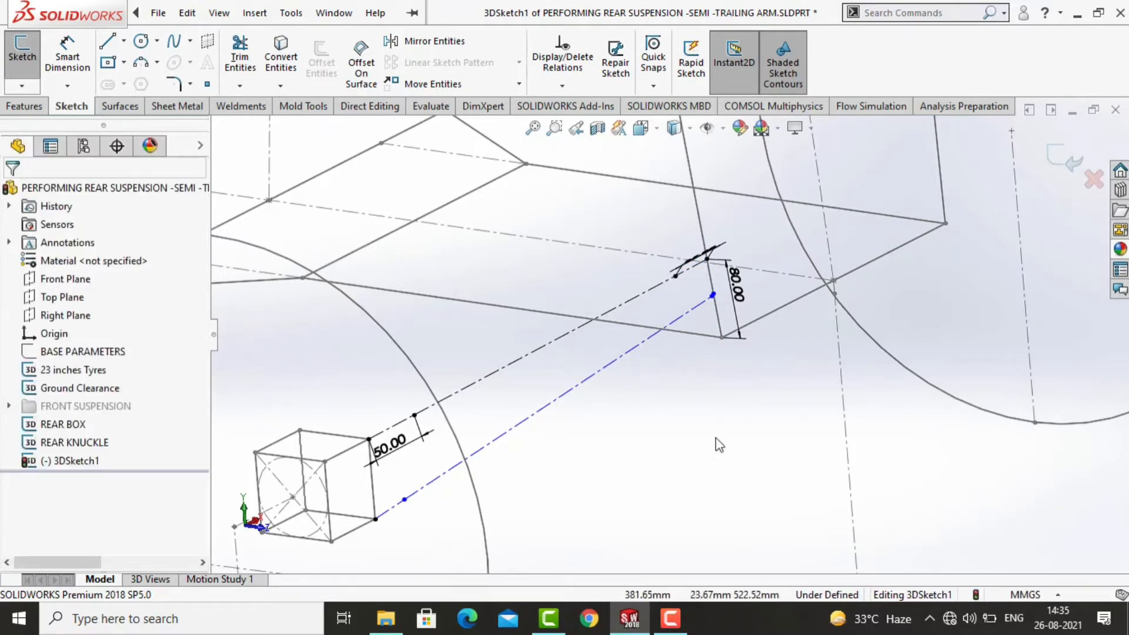
Step: Apply a Collinear relation to the three segments of the lower centreline
{"action": "left_click", "coordinate": [711, 297]}
{"action": "mouse_move", "coordinate": [712, 303]}
{"action": "middle_mouse_down"}
{"action": "mouse_move", "coordinate": [617, 437]}
{"action": "mouse_move", "coordinate": [598, 428]}
{"action": "middle_mouse_up"}
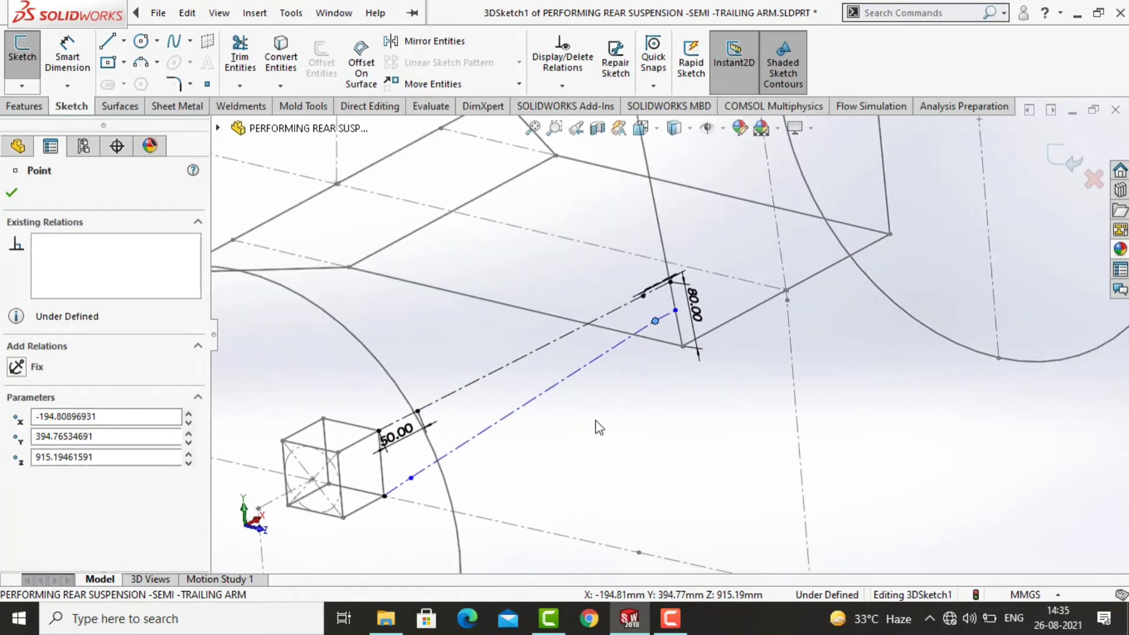
{"action": "left_click", "coordinate": [666, 318]}
{"action": "left_click", "coordinate": [395, 489], "text": "ctrl"}
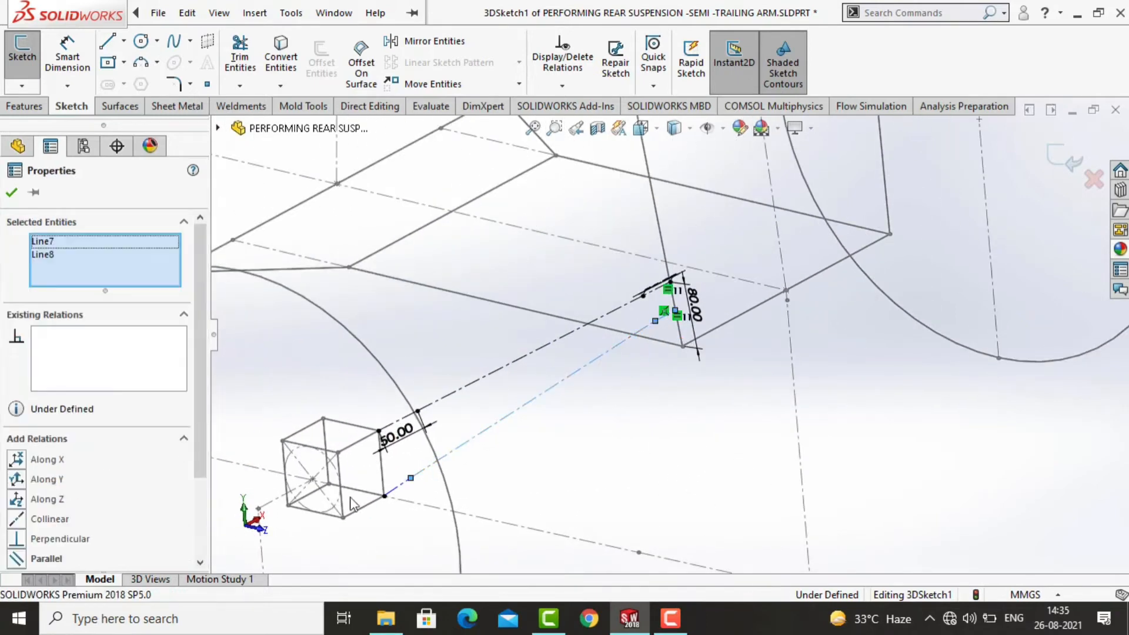
{"action": "left_click", "coordinate": [397, 487], "text": "ctrl"}
{"action": "left_click", "coordinate": [50, 519]}
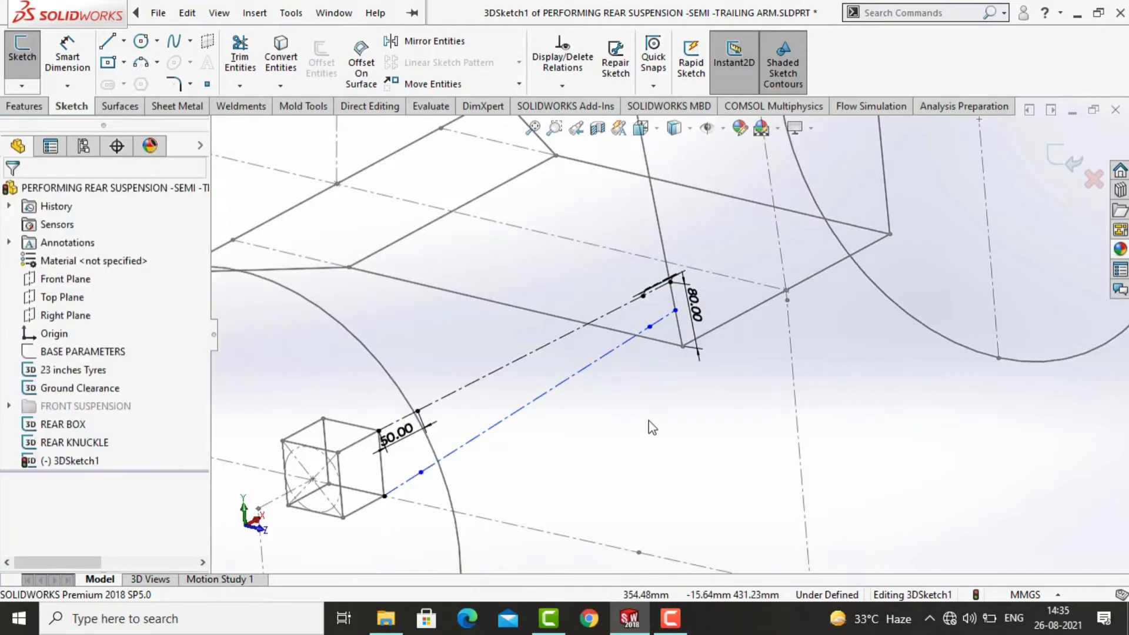
Step: Make the lower centreline's outer end coincident with the bottom corner of the rear box's vertical edge
{"action": "left_click", "coordinate": [675, 310]}
{"action": "left_click", "coordinate": [682, 345], "text": "ctrl"}
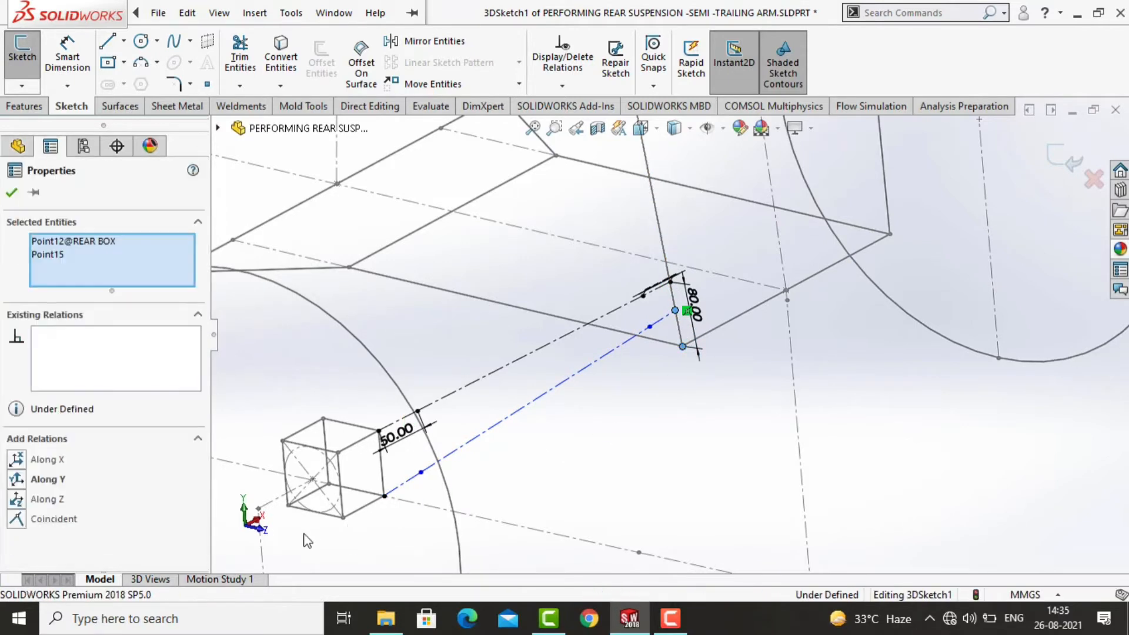
{"action": "left_click", "coordinate": [41, 518]}
{"action": "left_click", "coordinate": [710, 430]}
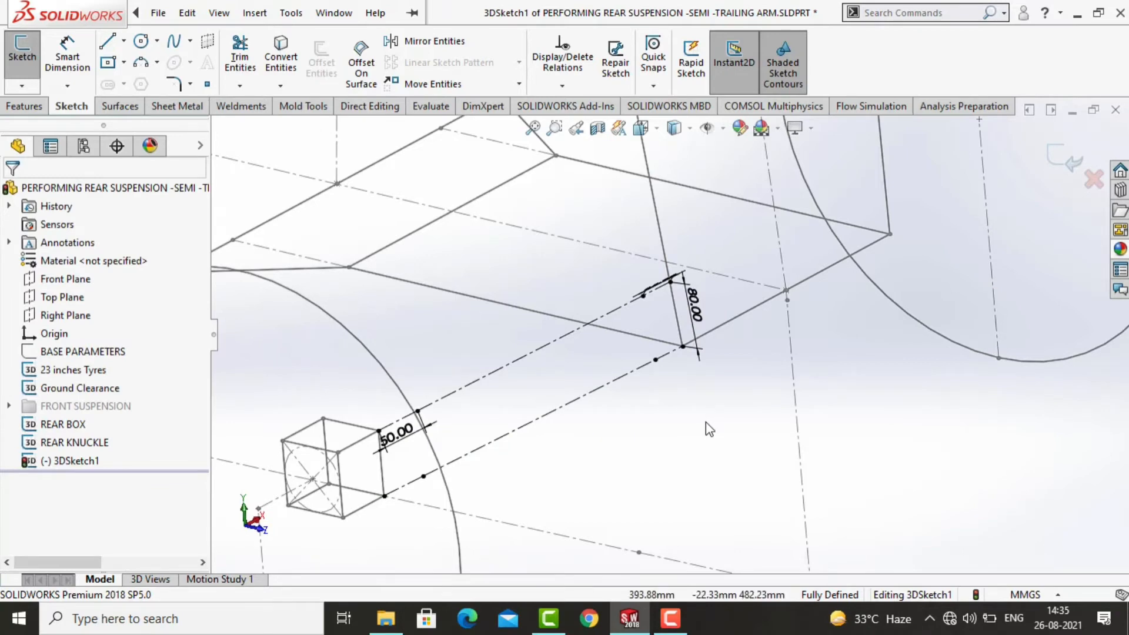
Step: Convert the long middle segments of the upper and lower centrelines from construction to solid lines
{"action": "mouse_move", "coordinate": [706, 423]}
{"action": "middle_mouse_down"}
{"action": "mouse_move", "coordinate": [580, 373]}
{"action": "mouse_move", "coordinate": [549, 407]}
{"action": "middle_mouse_up"}
{"action": "key", "text": "ctrl+1"}
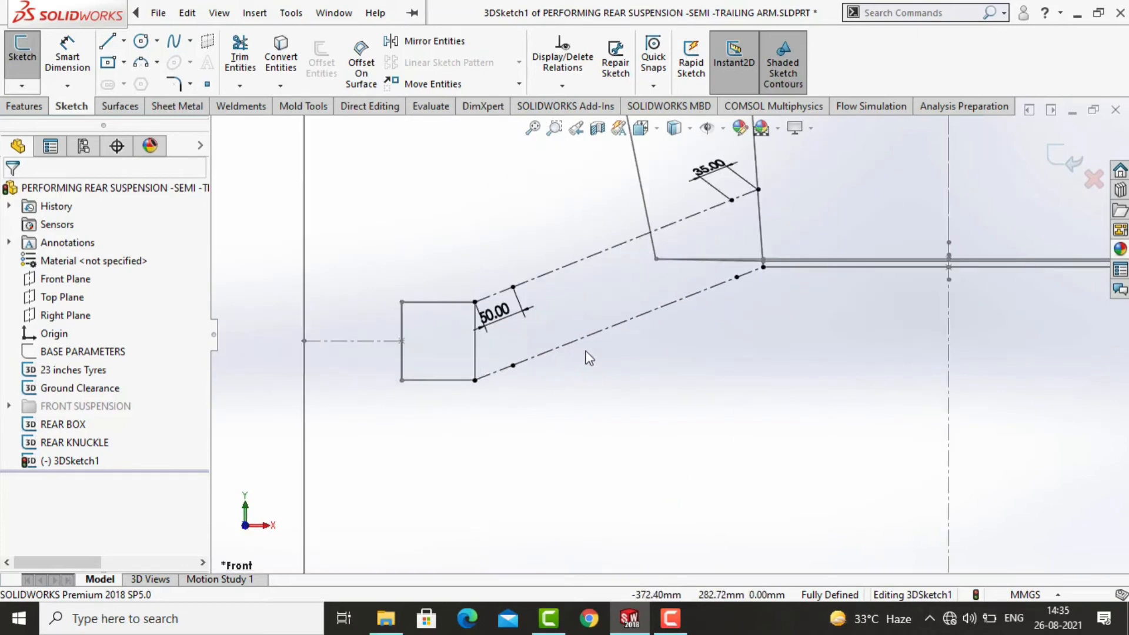
{"action": "left_click", "coordinate": [594, 333]}
{"action": "left_click", "coordinate": [59, 474]}
{"action": "left_click", "coordinate": [529, 281]}
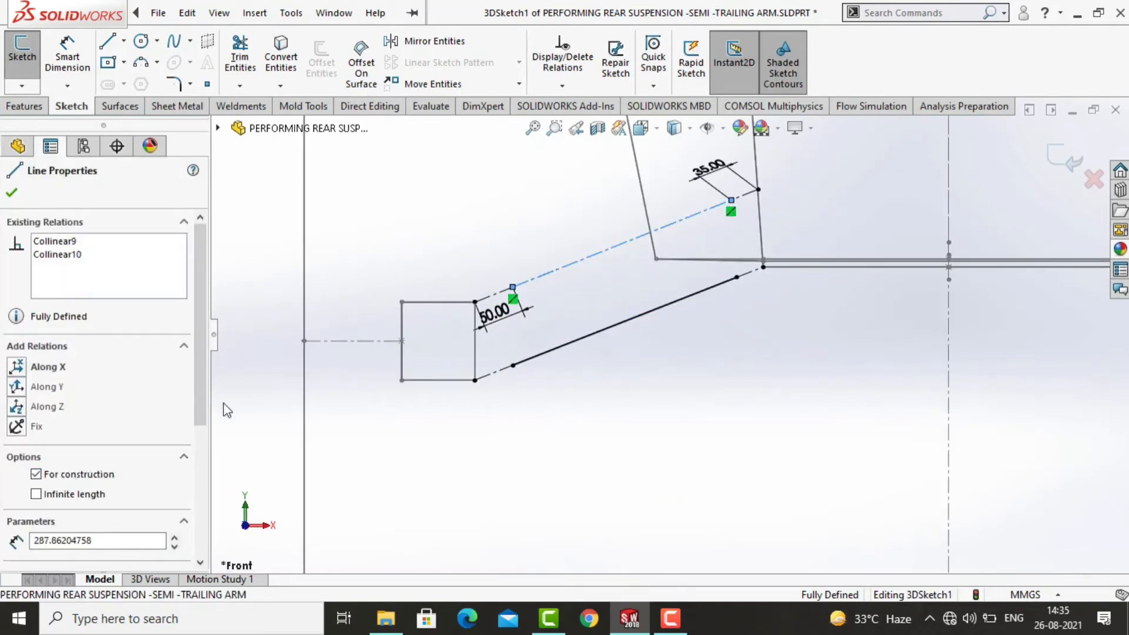
{"action": "left_click", "coordinate": [658, 442]}
Step: Hide the sketch dimensions and inspect the two links from the front and in isometric view
{"action": "scroll", "coordinate": [660, 418], "scroll_direction": "up", "scroll_amount": 1}
{"action": "left_click", "coordinate": [723, 128]}
{"action": "left_click", "coordinate": [730, 239]}
{"action": "mouse_move", "coordinate": [606, 422]}
{"action": "middle_mouse_down"}
{"action": "mouse_move", "coordinate": [663, 361]}
{"action": "mouse_move", "coordinate": [527, 396]}
{"action": "mouse_move", "coordinate": [364, 337]}
{"action": "mouse_move", "coordinate": [739, 371]}
{"action": "mouse_move", "coordinate": [619, 509]}
{"action": "middle_mouse_up"}
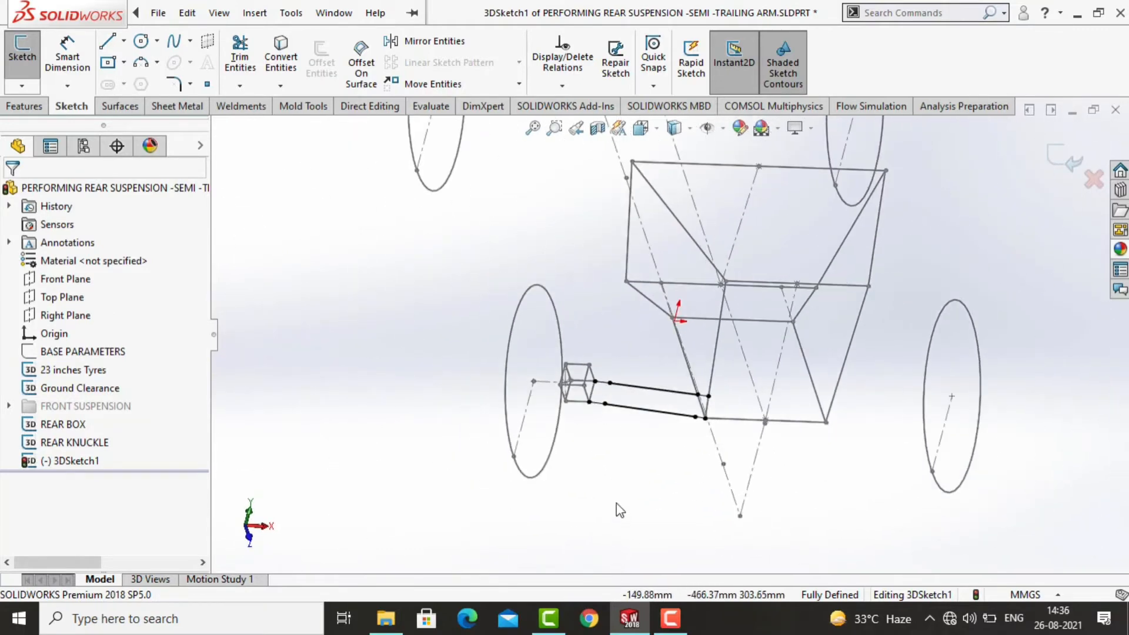
{"action": "key", "text": "ctrl+2"}
{"action": "key", "text": "ctrl+1"}
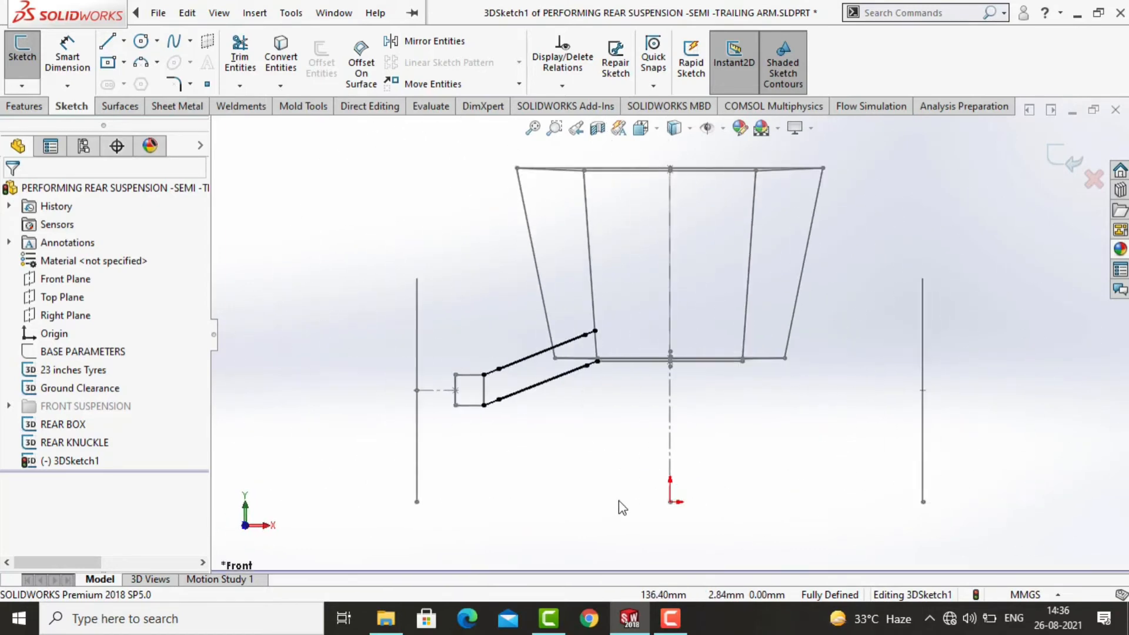
{"action": "key", "text": "ctrl+7"}
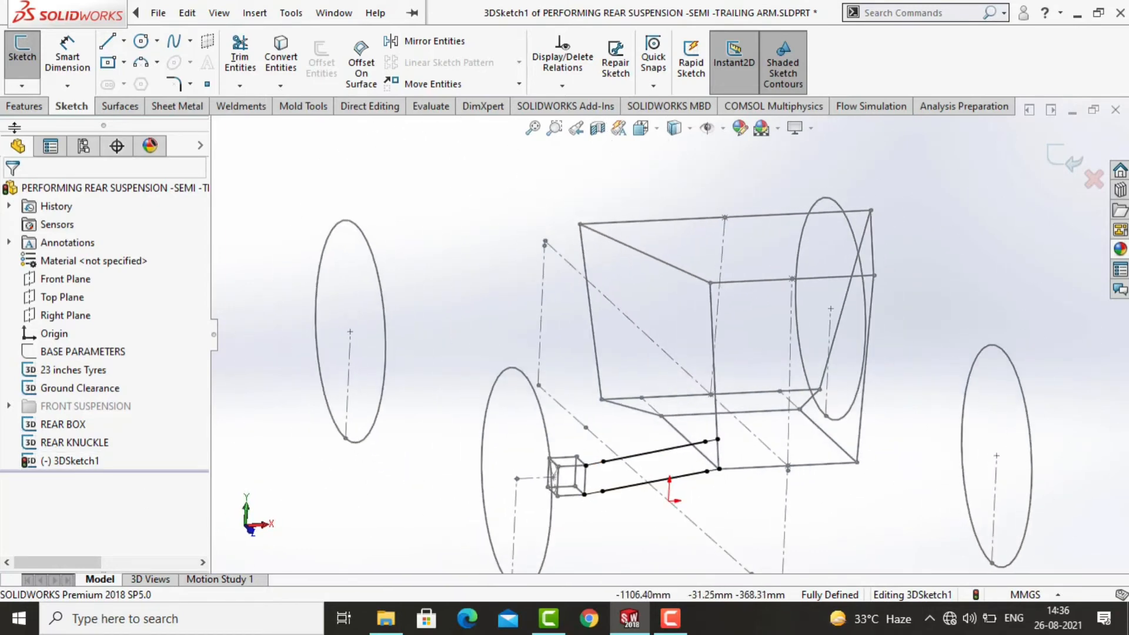
Step: Exit the 3D sketch and rename it CONTROL LINKS
{"action": "left_click", "coordinate": [22, 56]}
{"action": "right_click", "coordinate": [56, 461]}
{"action": "left_click", "coordinate": [64, 459]}
{"action": "left_click", "coordinate": [64, 459]}
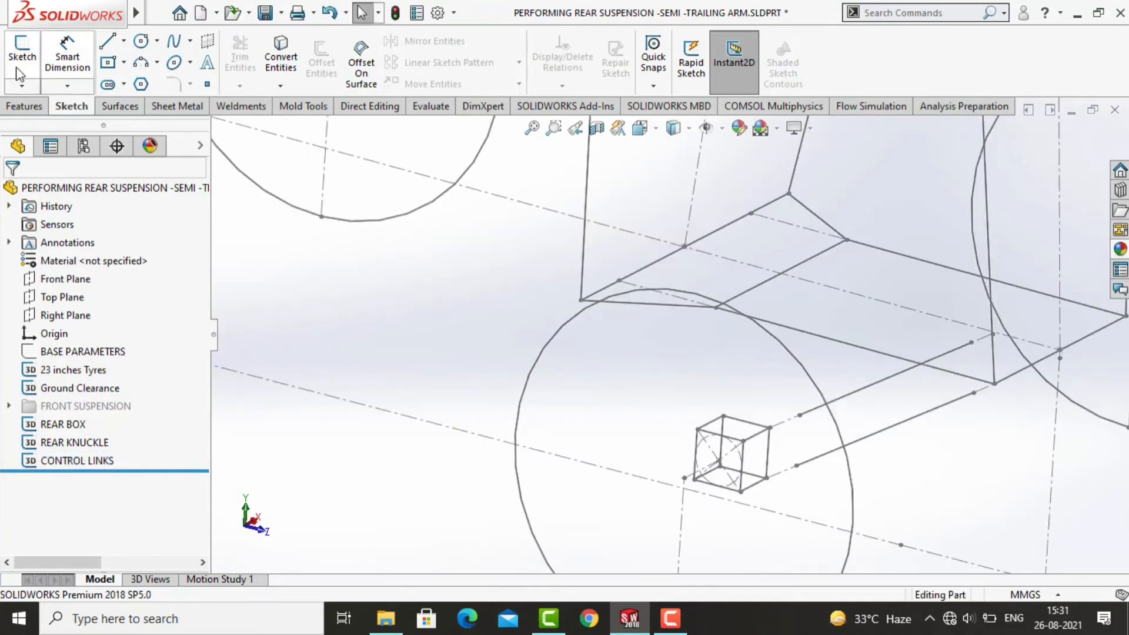
Step: Start a new 3D sketch and draw a centreline between the midpoints of the two vertical edges on the knuckle box's forward face
{"action": "left_click", "coordinate": [21, 86]}
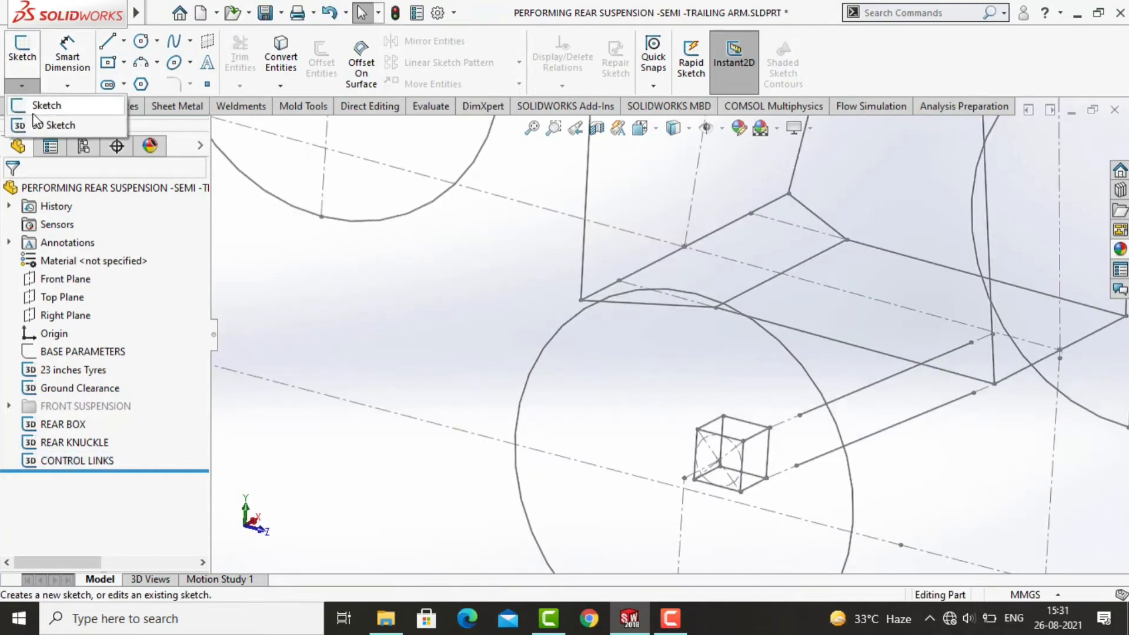
{"action": "left_click", "coordinate": [38, 127]}
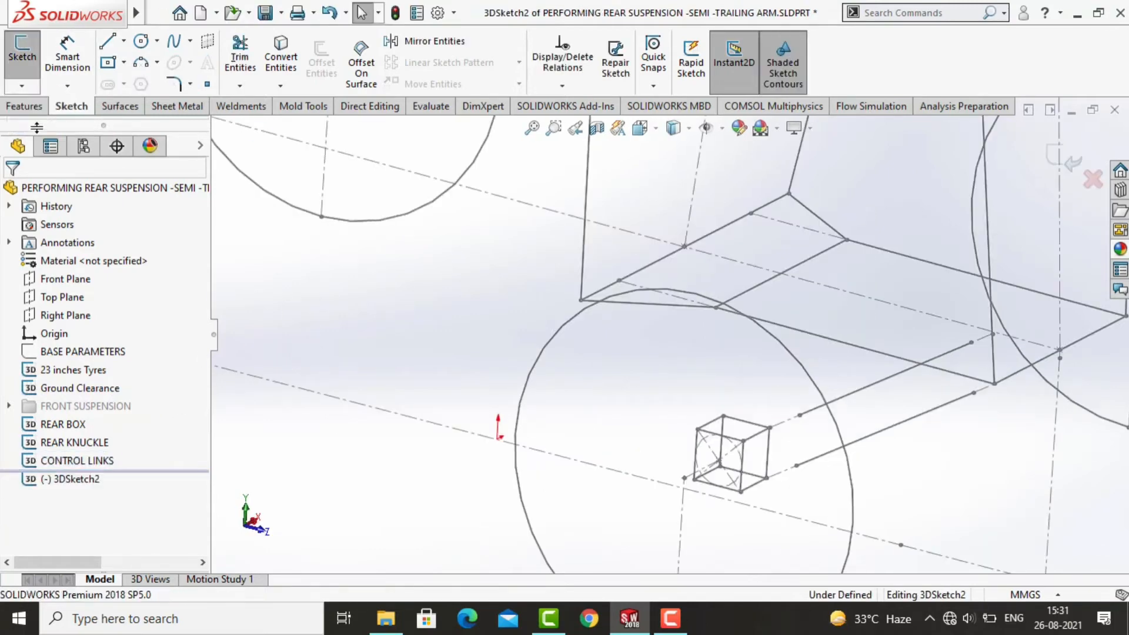
{"action": "left_click", "coordinate": [123, 44]}
{"action": "left_click", "coordinate": [131, 82]}
{"action": "scroll", "coordinate": [747, 513], "scroll_direction": "down", "scroll_amount": 2}
{"action": "middle_click_drag", "start_coordinate": [720, 457], "coordinate": [806, 476]}
{"action": "middle_click_drag", "start_coordinate": [1056, 394], "coordinate": [540, 422], "text": "ctrl"}
{"action": "scroll", "coordinate": [477, 385], "scroll_direction": "up", "scroll_amount": 1}
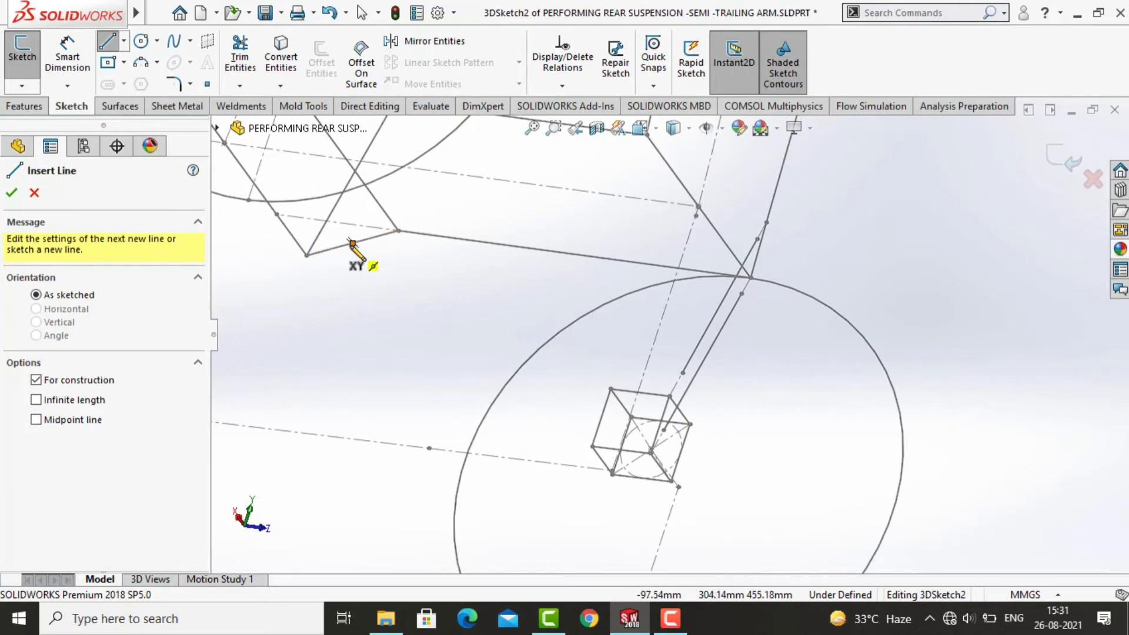
{"action": "scroll", "coordinate": [643, 467], "scroll_direction": "down", "scroll_amount": 3}
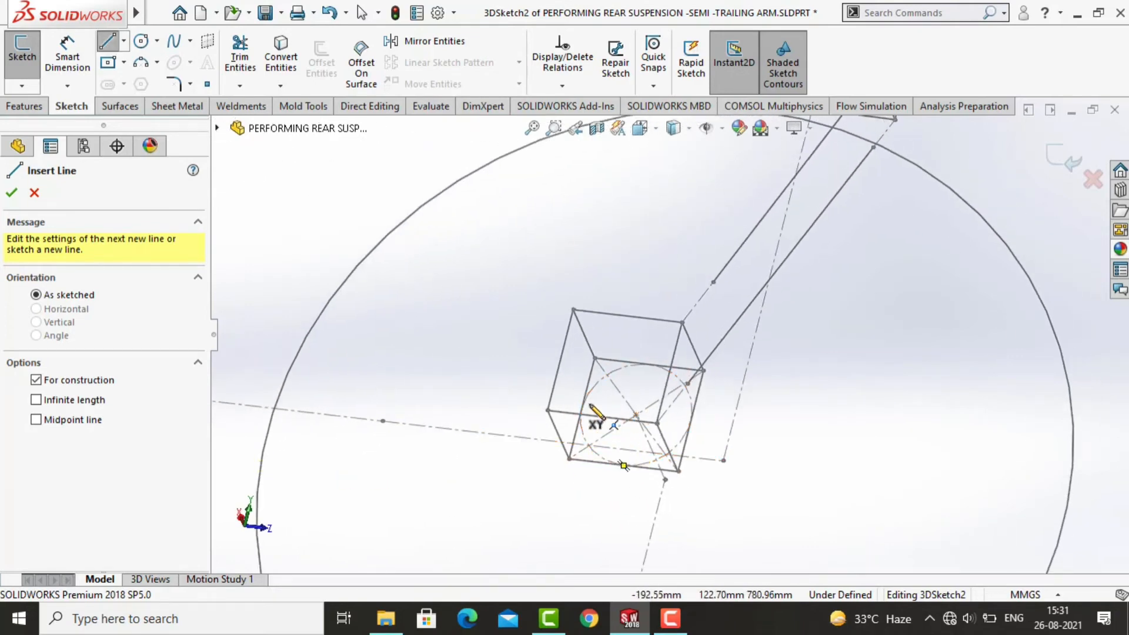
{"action": "left_click", "coordinate": [581, 407]}
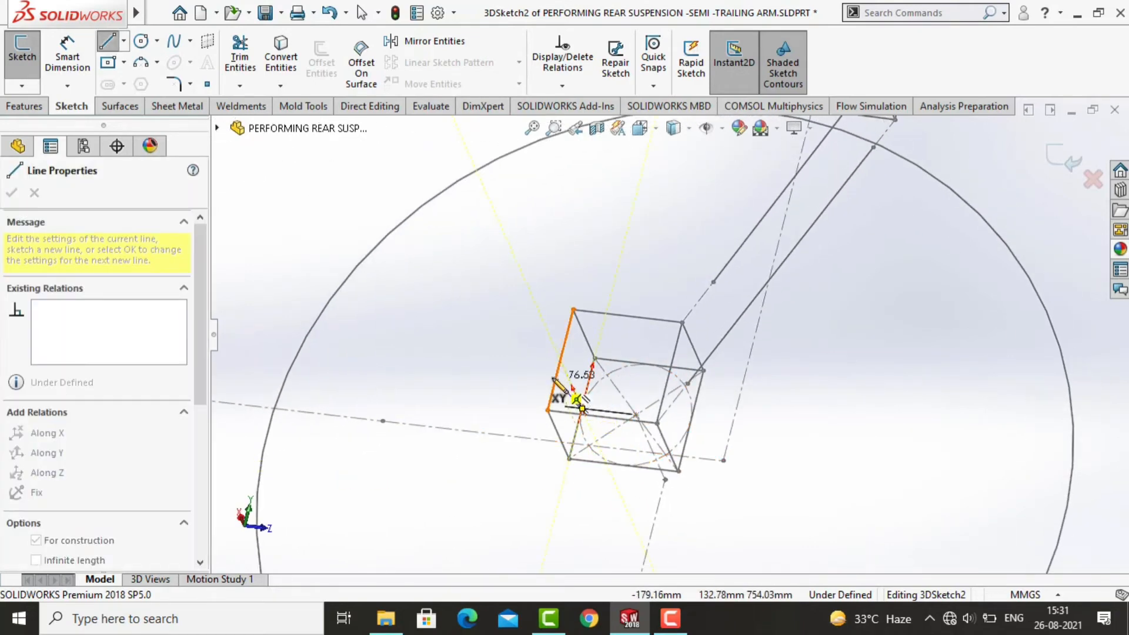
{"action": "key", "text": "Escape"}
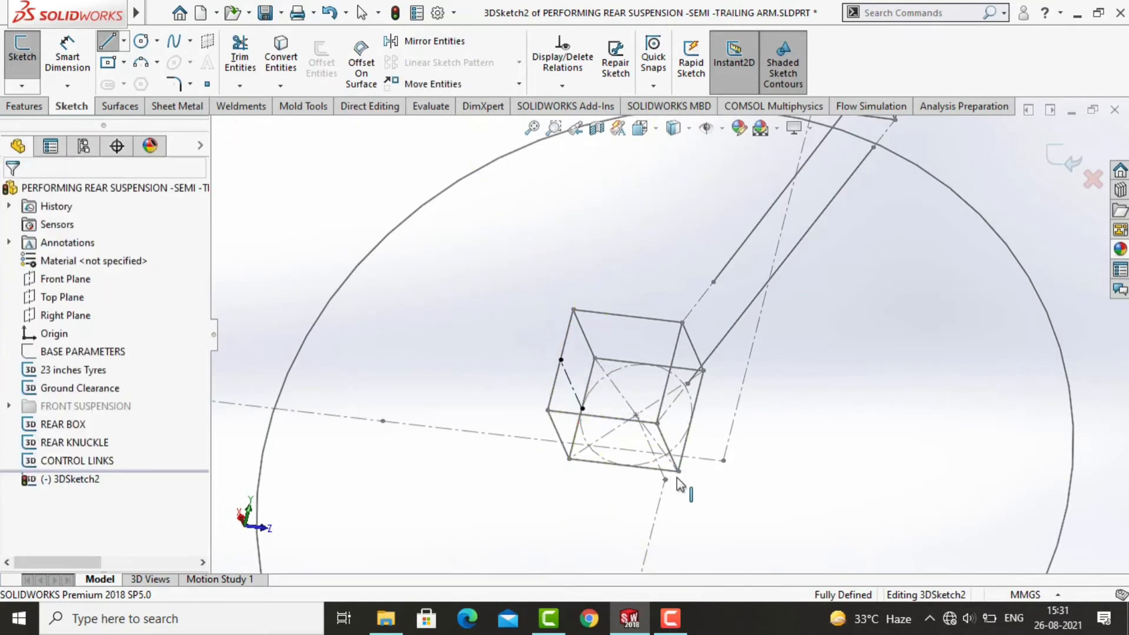
Step: Draw a three-segment centreline from the knuckle centreline's midpoint to the midpoint of the rear box's short slanted lower edge, its last segment about 94 mm long
{"action": "scroll", "coordinate": [671, 447], "scroll_direction": "up", "scroll_amount": 4}
{"action": "mouse_move", "coordinate": [661, 406]}
{"action": "middle_mouse_down"}
{"action": "mouse_move", "coordinate": [731, 337]}
{"action": "mouse_move", "coordinate": [718, 383]}
{"action": "middle_mouse_up"}
{"action": "scroll", "coordinate": [681, 183], "scroll_direction": "down", "scroll_amount": 6}
{"action": "middle_click_drag", "start_coordinate": [680, 188], "coordinate": [661, 279], "text": "ctrl"}
{"action": "middle_click_drag", "start_coordinate": [638, 340], "coordinate": [664, 346]}
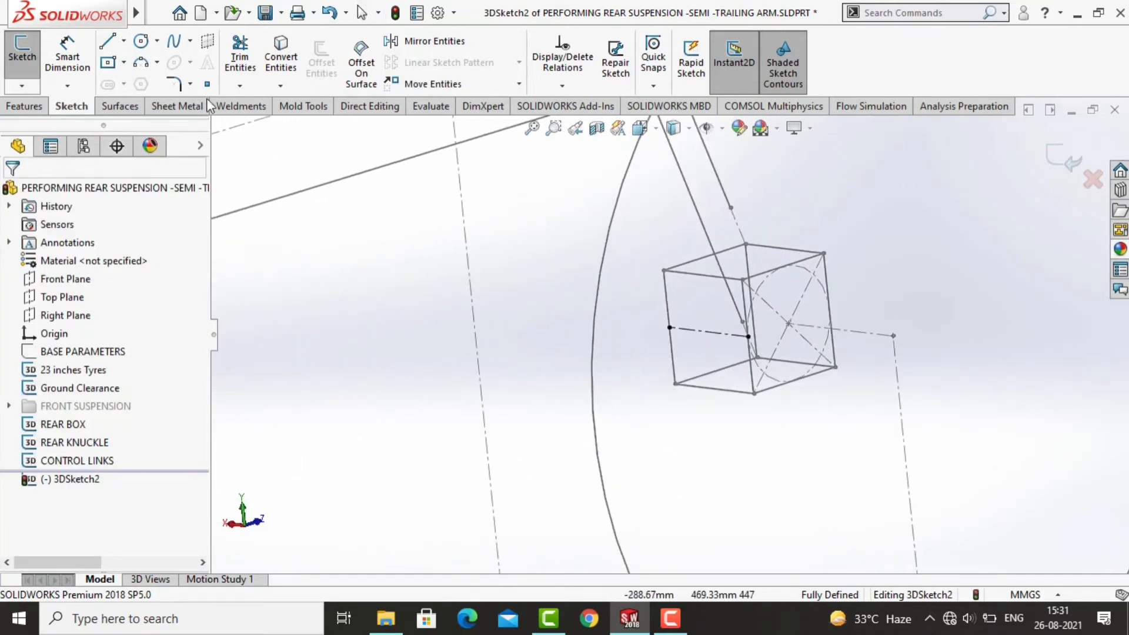
{"action": "left_click", "coordinate": [125, 44]}
{"action": "left_click", "coordinate": [147, 83]}
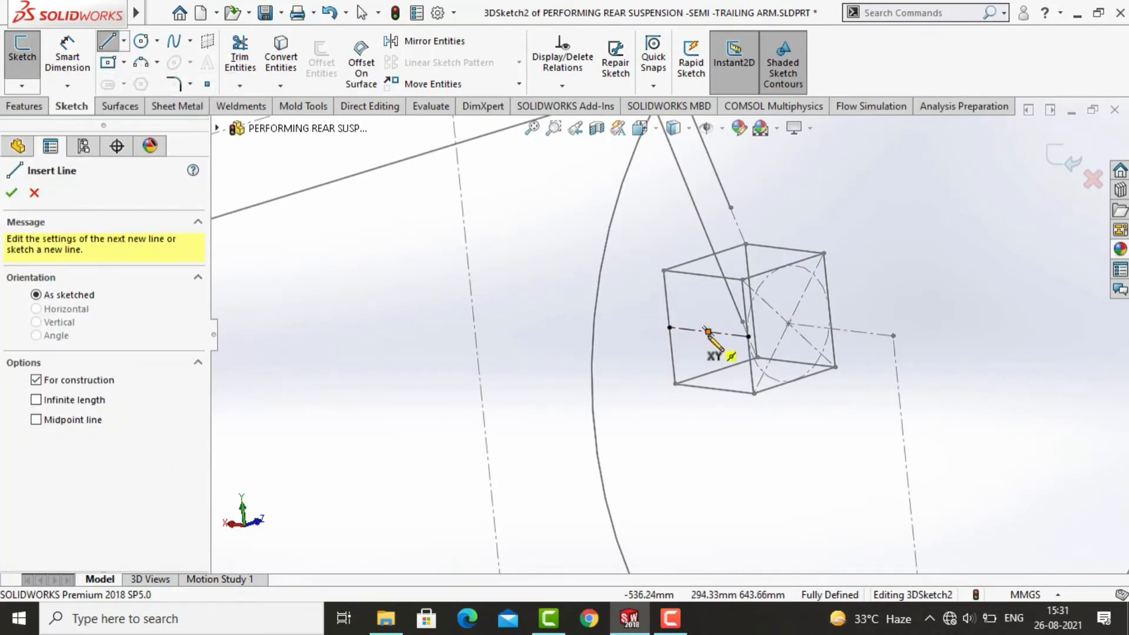
{"action": "left_click", "coordinate": [707, 332]}
{"action": "mouse_move", "coordinate": [565, 329]}
{"action": "middle_mouse_down"}
{"action": "mouse_move", "coordinate": [615, 323]}
{"action": "mouse_move", "coordinate": [534, 323]}
{"action": "mouse_move", "coordinate": [520, 388]}
{"action": "mouse_move", "coordinate": [524, 505]}
{"action": "mouse_move", "coordinate": [545, 401]}
{"action": "middle_mouse_up"}
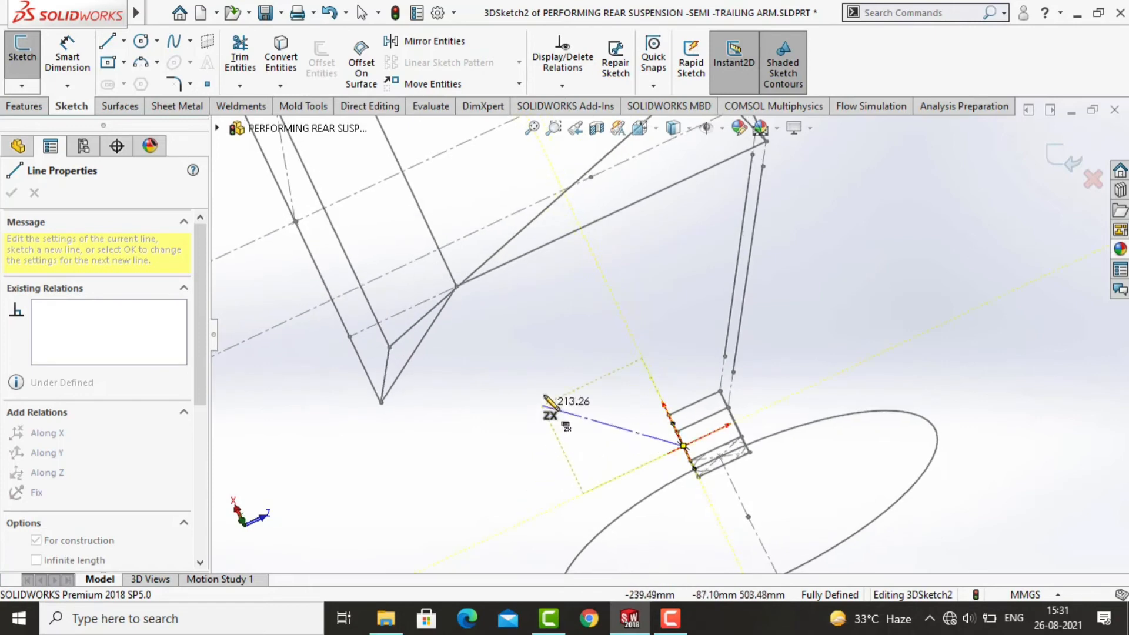
{"action": "left_click", "coordinate": [627, 419]}
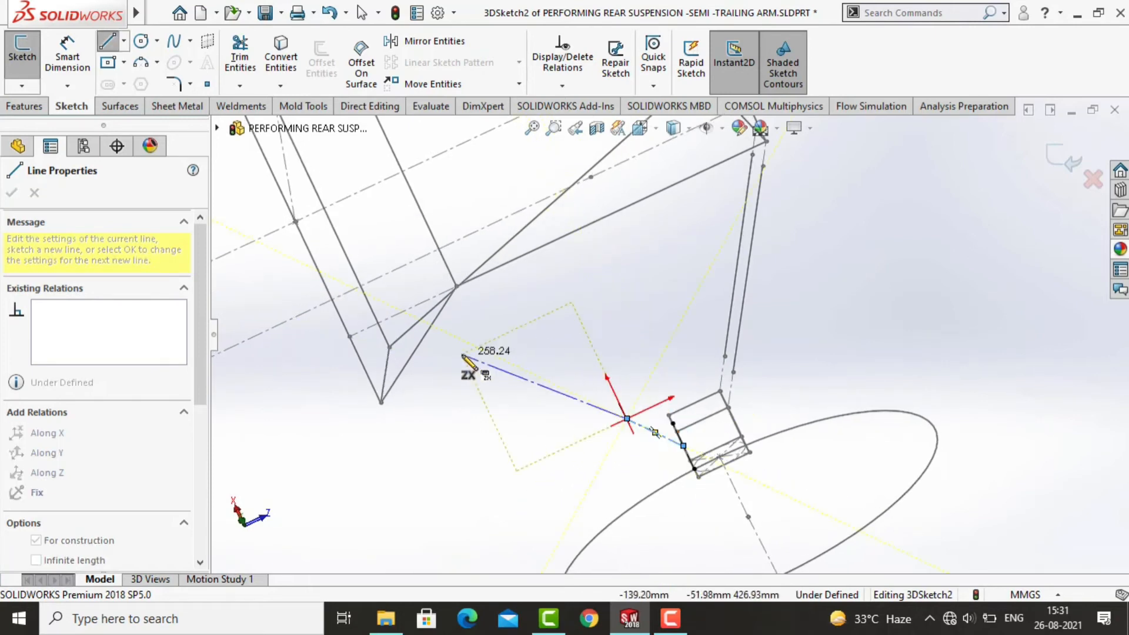
{"action": "left_click", "coordinate": [457, 351]}
{"action": "left_click", "coordinate": [419, 345]}
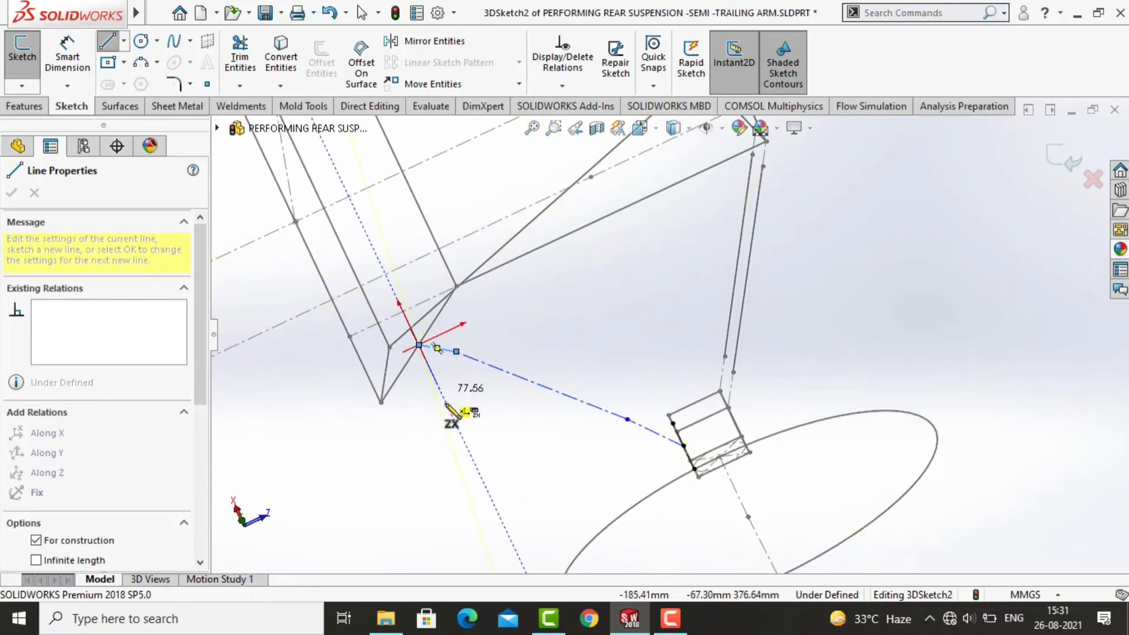
{"action": "key", "text": "Escape"}
Step: Dimension both end segments of the new centreline to 35 mm and move the rear box end's dimension clear of the line
{"action": "left_click", "coordinate": [74, 65]}
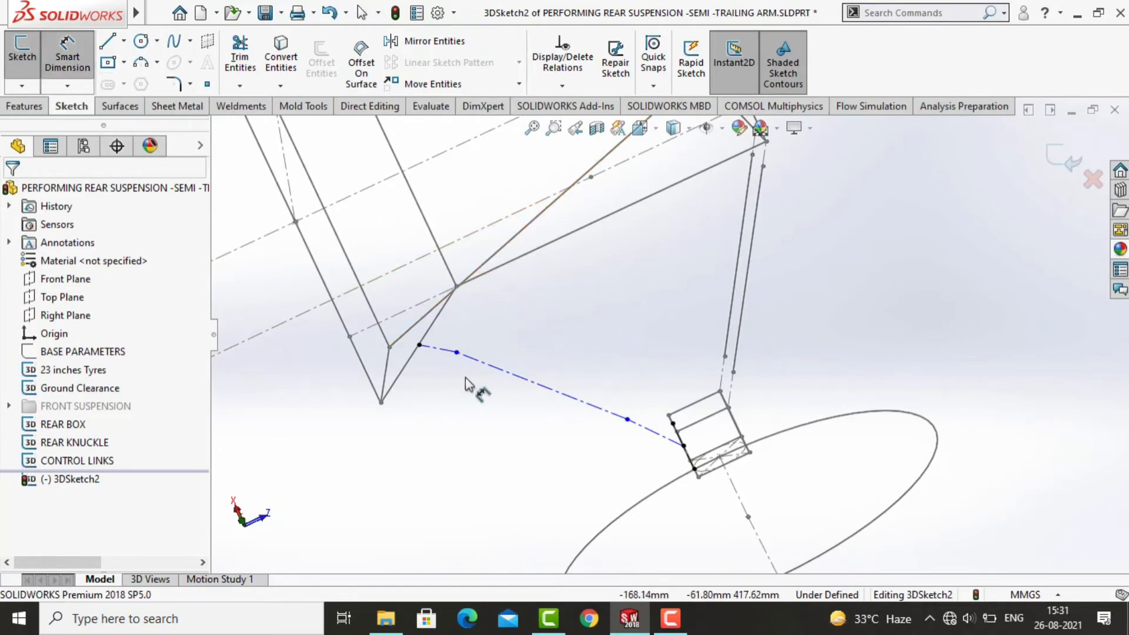
{"action": "left_click", "coordinate": [446, 356]}
{"action": "left_click", "coordinate": [441, 370]}
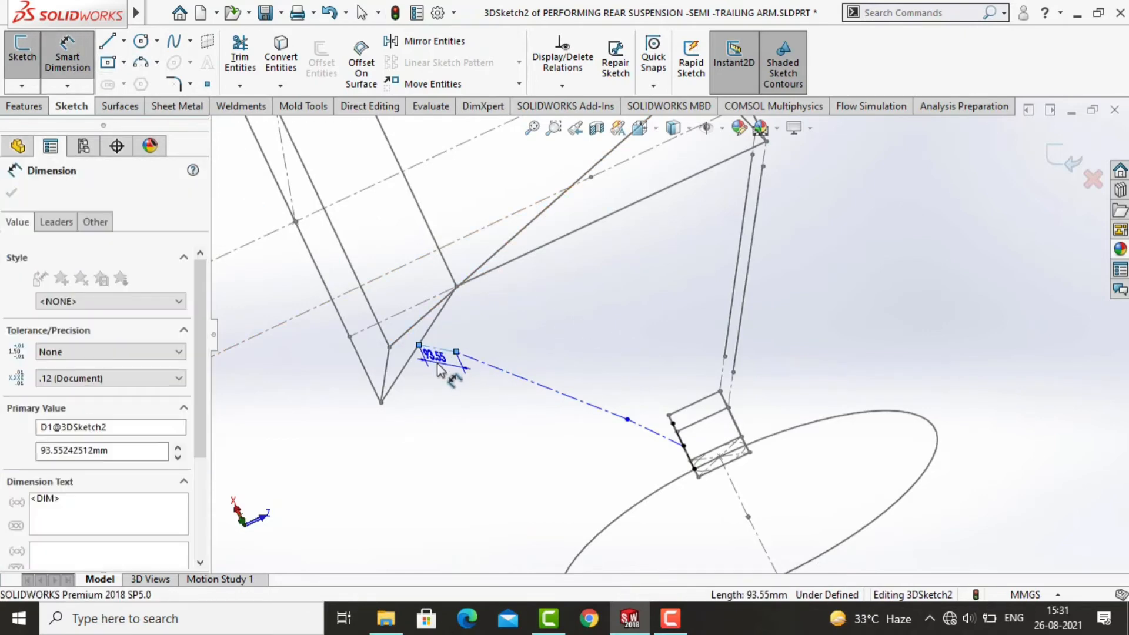
{"action": "type", "text": "35"}
{"action": "key", "text": "Return"}
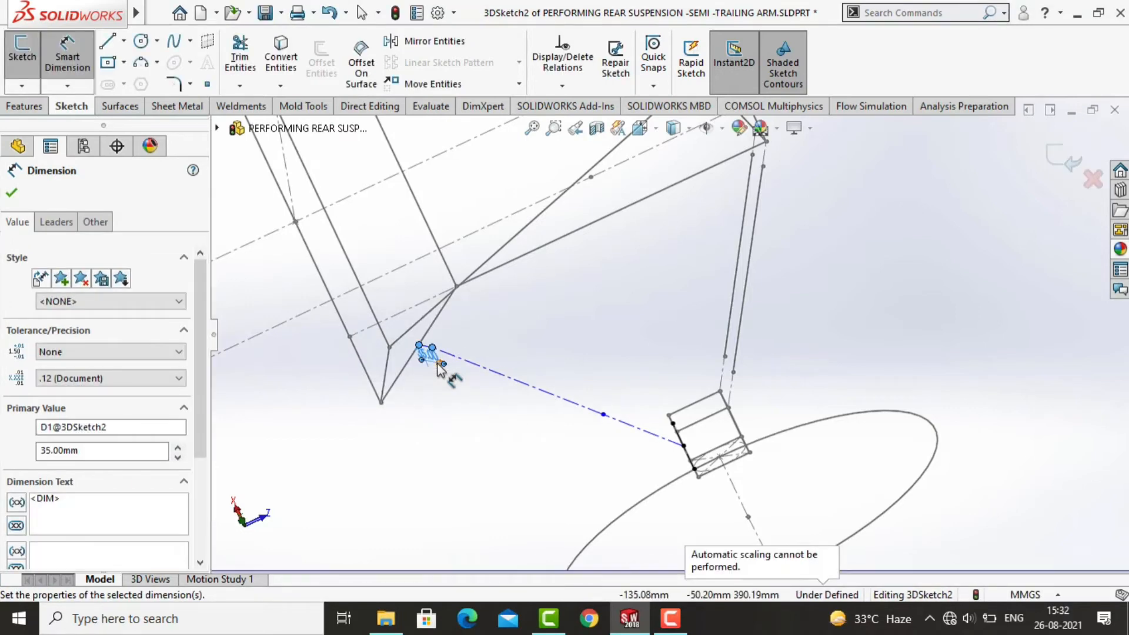
{"action": "left_click", "coordinate": [614, 419]}
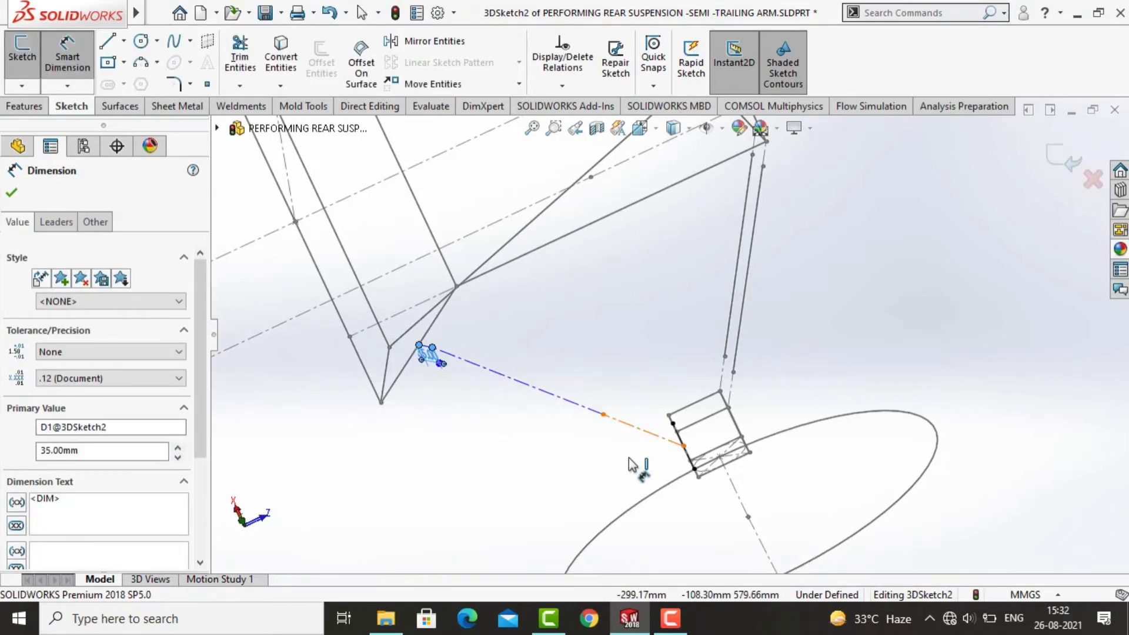
{"action": "left_click", "coordinate": [636, 464]}
{"action": "type", "text": "35"}
{"action": "key", "text": "Return"}
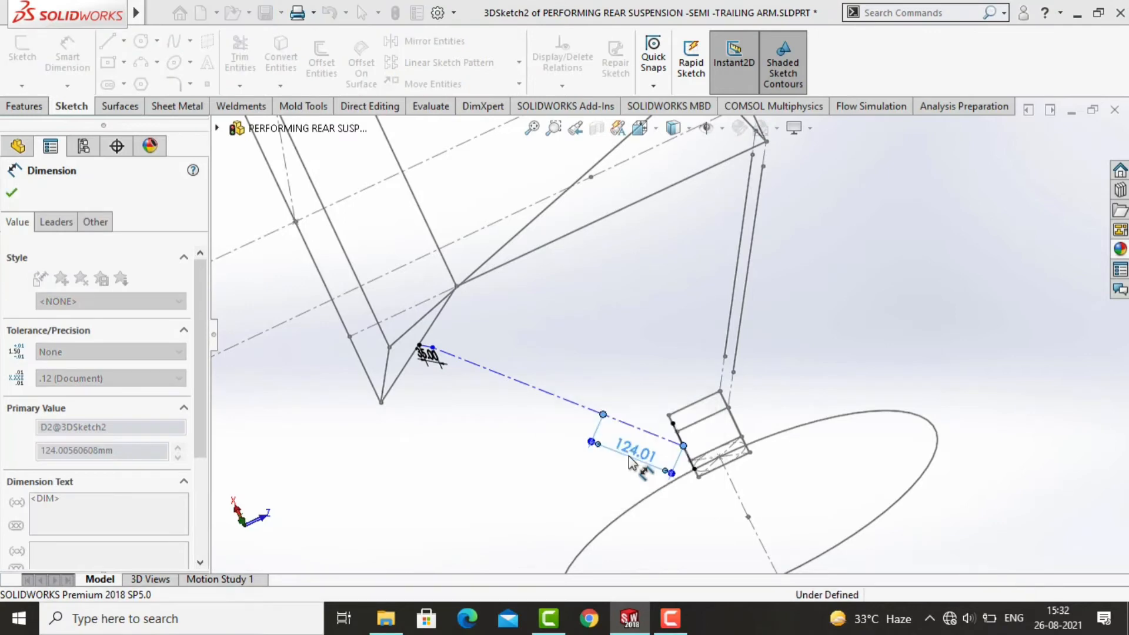
{"action": "key", "text": "Escape"}
{"action": "scroll", "coordinate": [461, 374], "scroll_direction": "down", "scroll_amount": 2}
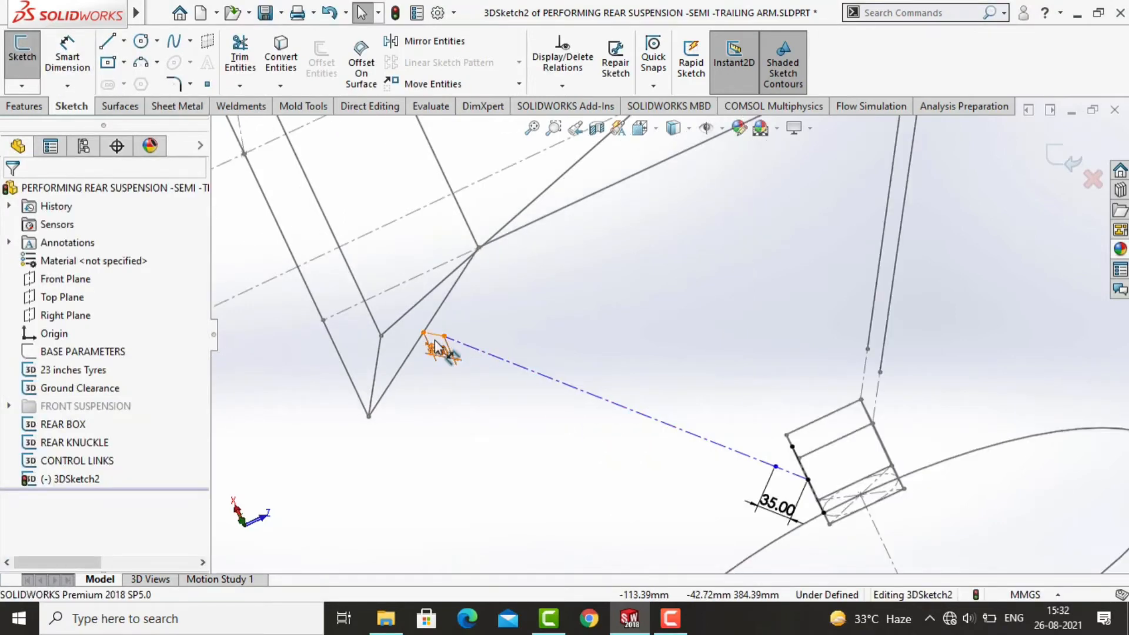
{"action": "left_click_drag", "start_coordinate": [435, 346], "coordinate": [404, 416]}
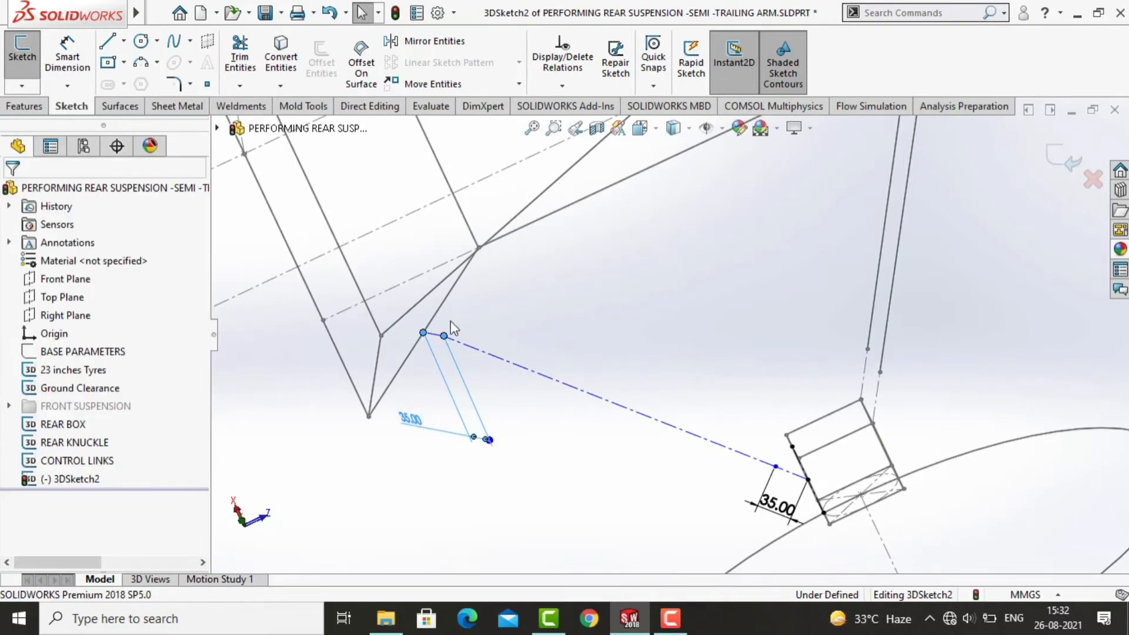
Step: Make the three segments of the centreline between the knuckle and the rear box collinear
{"action": "left_click", "coordinate": [437, 340]}
{"action": "left_click", "coordinate": [786, 476], "text": "ctrl"}
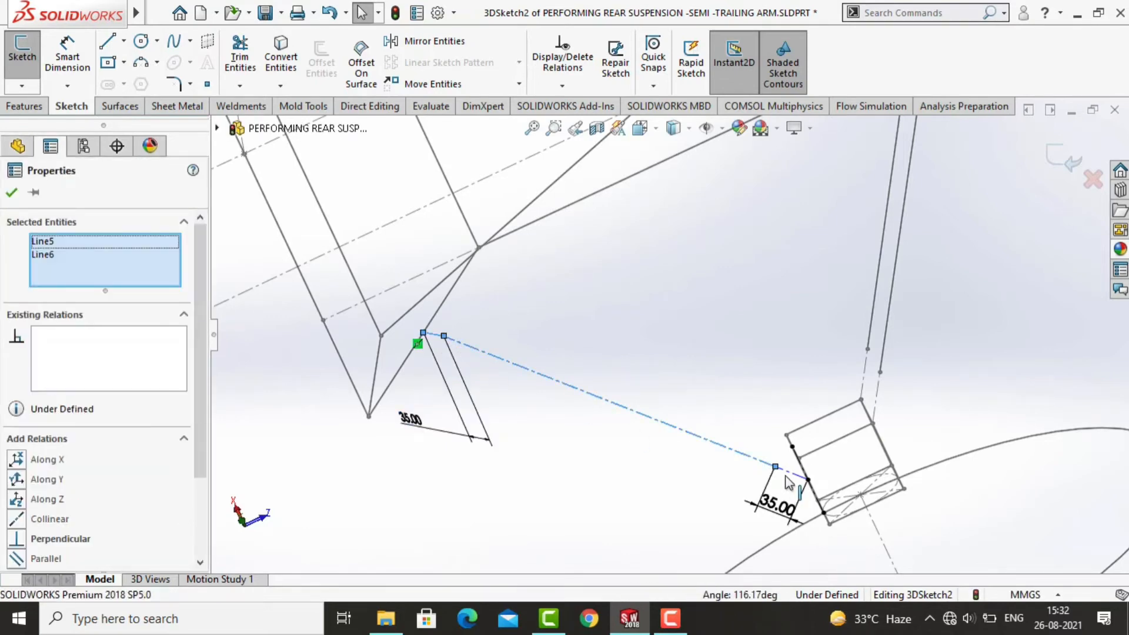
{"action": "left_click", "coordinate": [20, 519]}
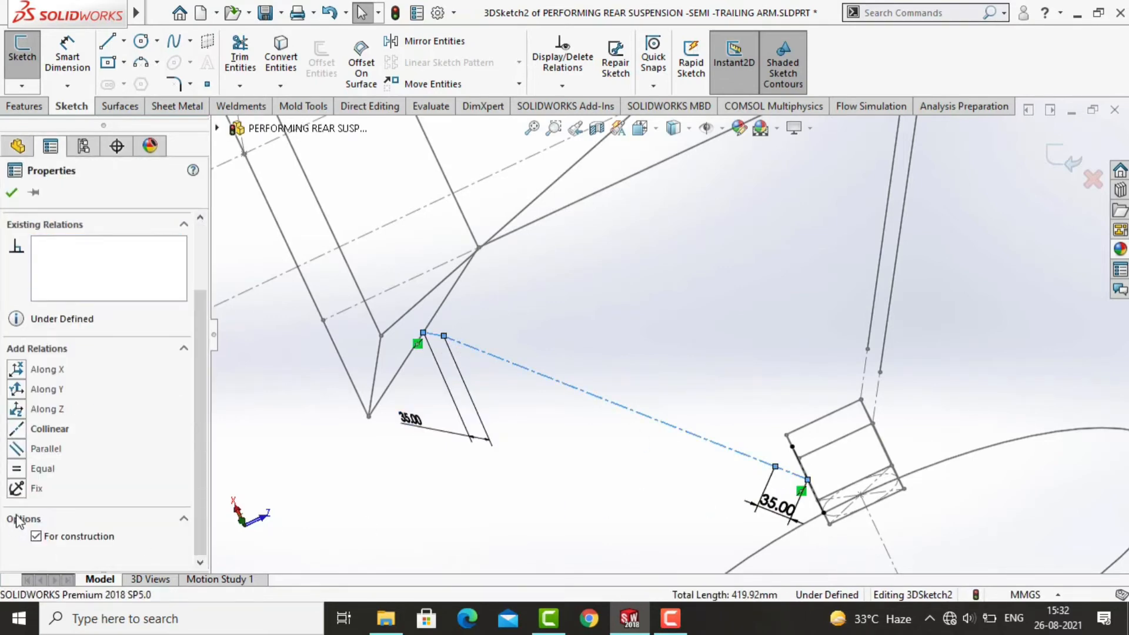
{"action": "left_click", "coordinate": [24, 432]}
{"action": "left_click", "coordinate": [534, 499]}
Step: Convert the link's middle segment from construction to a solid line and hide the sketch dimensions
{"action": "mouse_move", "coordinate": [534, 499]}
{"action": "middle_mouse_down"}
{"action": "mouse_move", "coordinate": [605, 468]}
{"action": "mouse_move", "coordinate": [605, 300]}
{"action": "mouse_move", "coordinate": [601, 317]}
{"action": "middle_mouse_up"}
{"action": "left_click", "coordinate": [601, 323]}
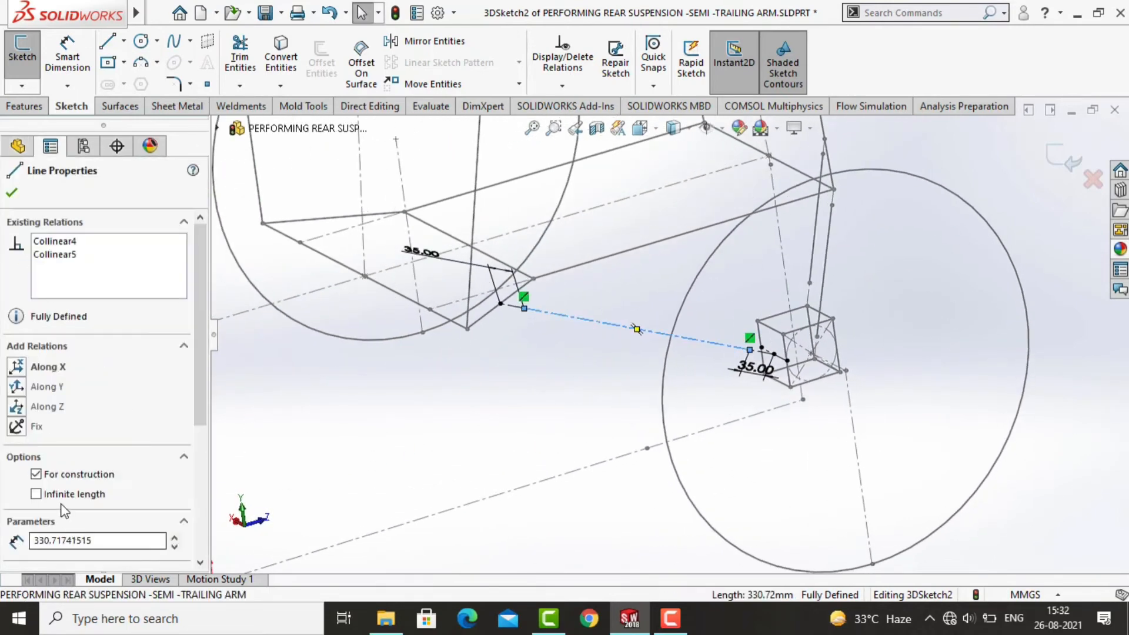
{"action": "key", "text": "ctrl+5"}
{"action": "left_click", "coordinate": [579, 435]}
{"action": "scroll", "coordinate": [579, 442], "scroll_direction": "down", "scroll_amount": 5}
{"action": "middle_click_drag", "start_coordinate": [718, 478], "coordinate": [584, 364], "text": "ctrl"}
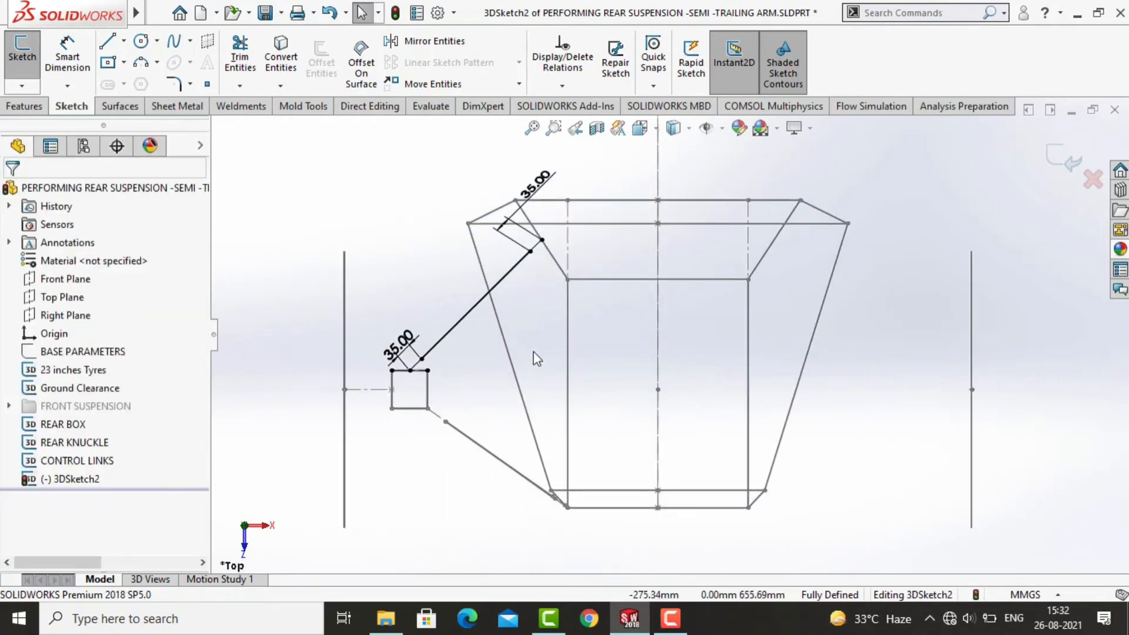
{"action": "left_click", "coordinate": [722, 128]}
{"action": "left_click", "coordinate": [714, 269]}
Step: Exit the 3D sketch and rename it SEMI-TRAILING ARM
{"action": "scroll", "coordinate": [558, 371], "scroll_direction": "up", "scroll_amount": 4}
{"action": "mouse_move", "coordinate": [558, 371]}
{"action": "middle_mouse_down"}
{"action": "mouse_move", "coordinate": [655, 279]}
{"action": "mouse_move", "coordinate": [663, 416]}
{"action": "mouse_move", "coordinate": [629, 251]}
{"action": "mouse_move", "coordinate": [612, 281]}
{"action": "middle_mouse_up"}
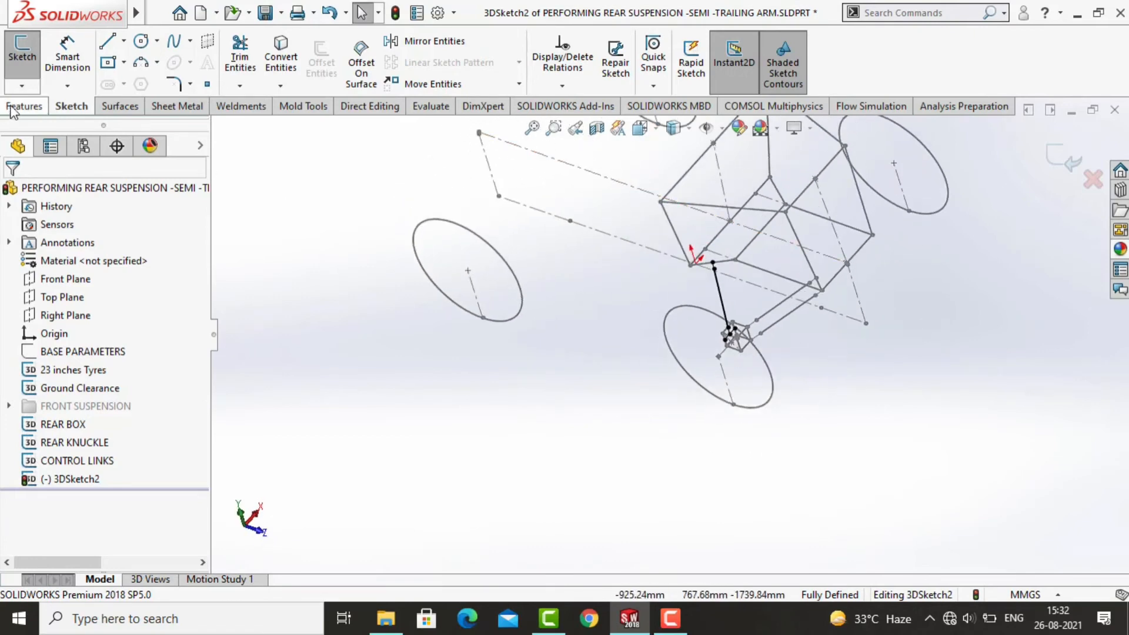
{"action": "left_click", "coordinate": [23, 50]}
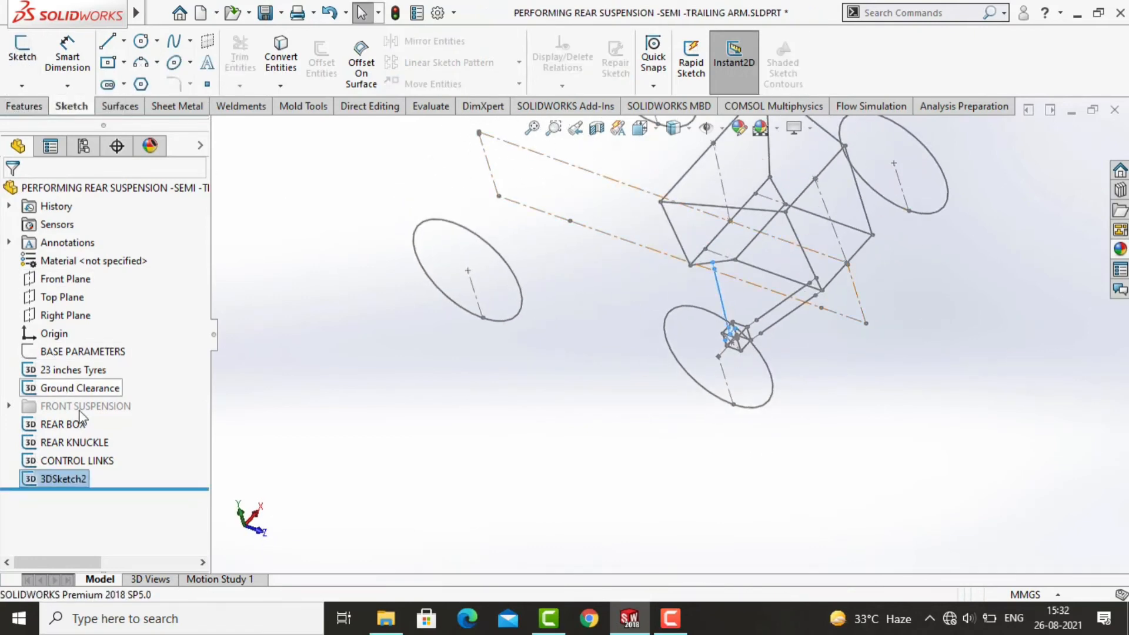
{"action": "left_click", "coordinate": [64, 479]}
{"action": "type", "text": "SEMI-TRAILI"}
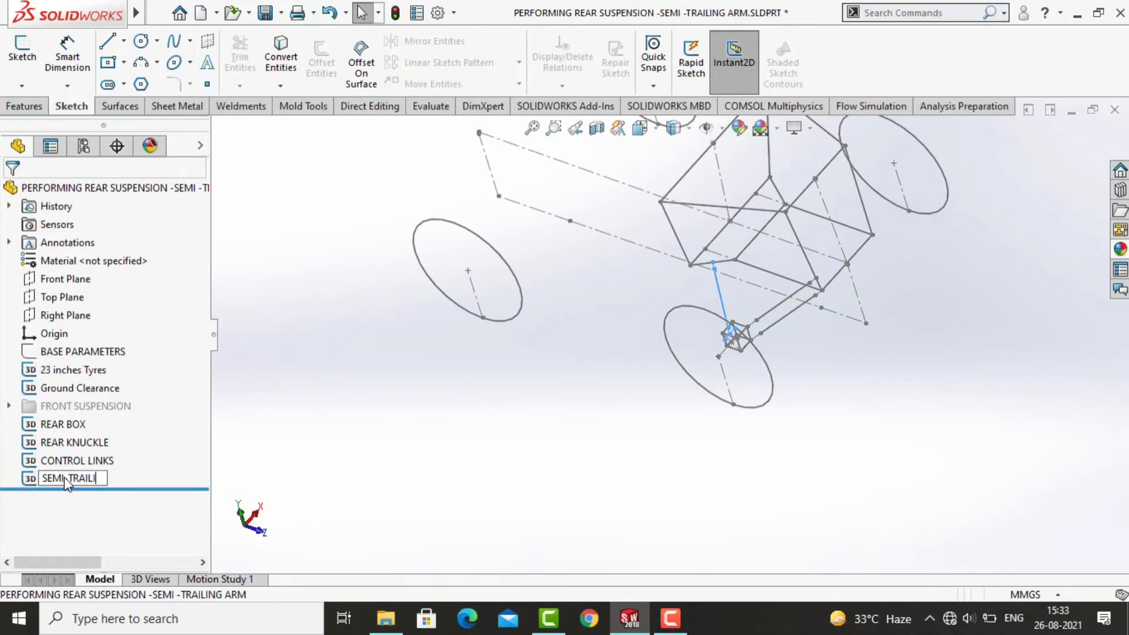
{"action": "type", "text": "NG ARM"}
{"action": "key", "text": "Return"}
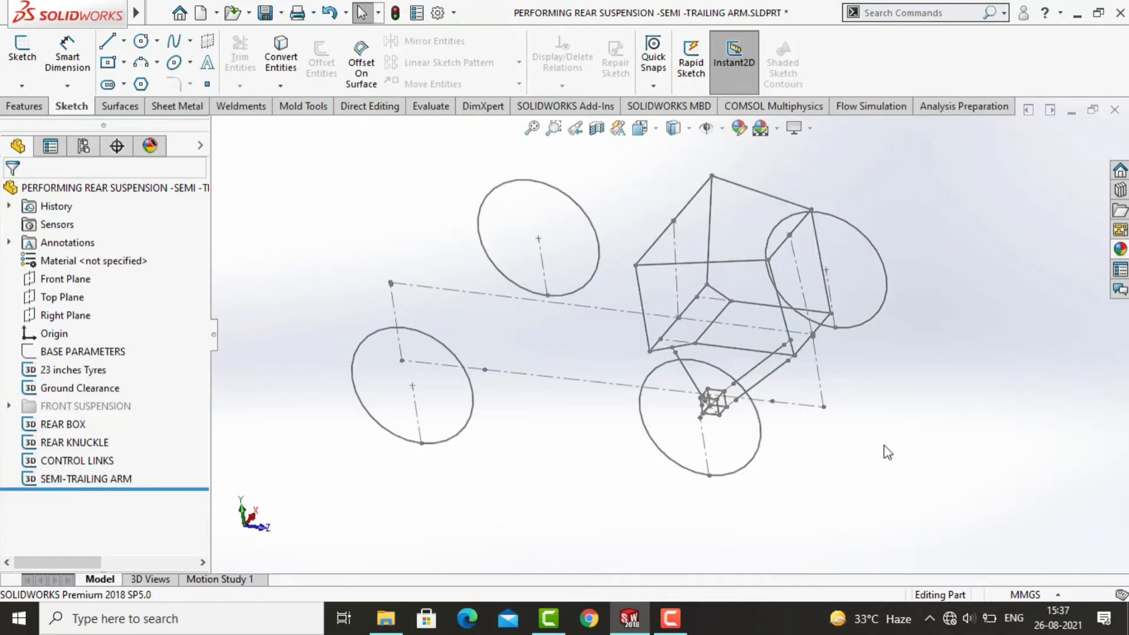
Step: Start a new 3D sketch and draw a centreline across the knuckle box's top face between the midpoints of its outer and inner edges
{"action": "scroll", "coordinate": [776, 385], "scroll_direction": "down", "scroll_amount": 3}
{"action": "mouse_move", "coordinate": [771, 377]}
{"action": "middle_mouse_down"}
{"action": "mouse_move", "coordinate": [756, 352]}
{"action": "mouse_move", "coordinate": [758, 363]}
{"action": "middle_mouse_up"}
{"action": "scroll", "coordinate": [756, 363], "scroll_direction": "down", "scroll_amount": 1}
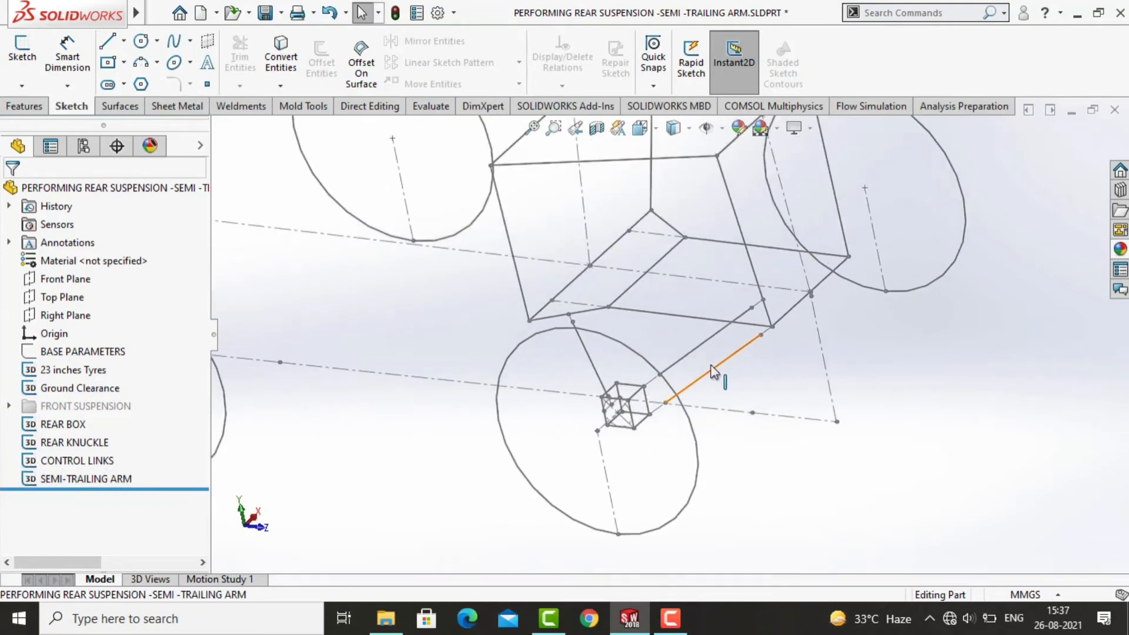
{"action": "left_click", "coordinate": [23, 86]}
{"action": "left_click", "coordinate": [58, 126]}
{"action": "left_click", "coordinate": [124, 41]}
{"action": "left_click", "coordinate": [134, 83]}
{"action": "scroll", "coordinate": [656, 362], "scroll_direction": "down", "scroll_amount": 5}
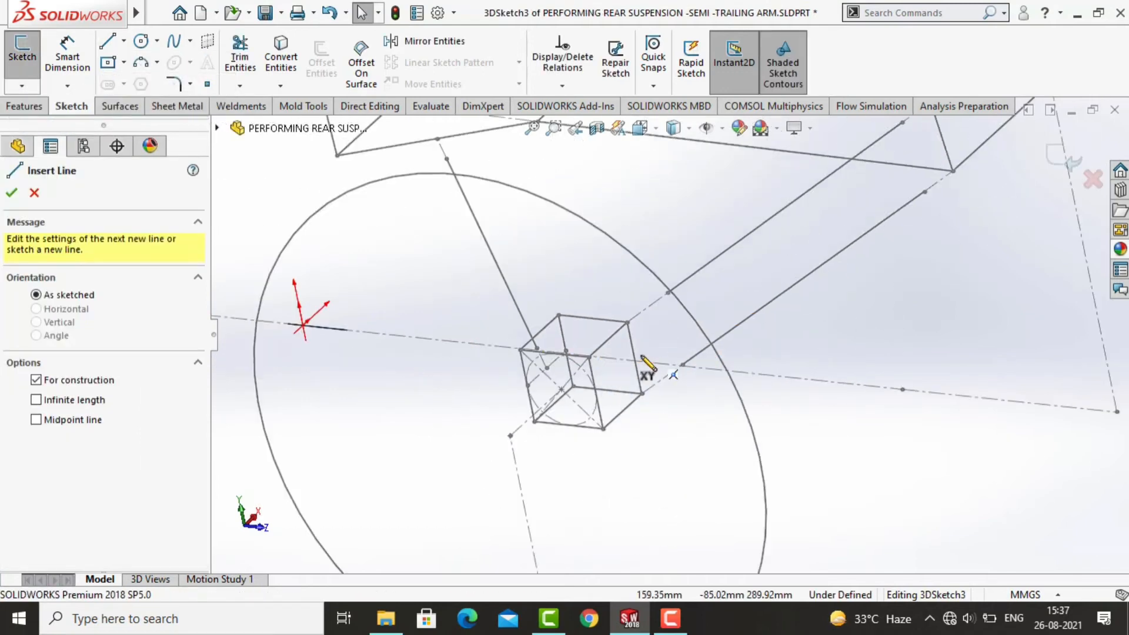
{"action": "middle_click_drag", "start_coordinate": [650, 356], "coordinate": [621, 340]}
{"action": "scroll", "coordinate": [647, 288], "scroll_direction": "down", "scroll_amount": 3}
{"action": "middle_click_drag", "start_coordinate": [673, 297], "coordinate": [700, 299]}
{"action": "left_click", "coordinate": [847, 306]}
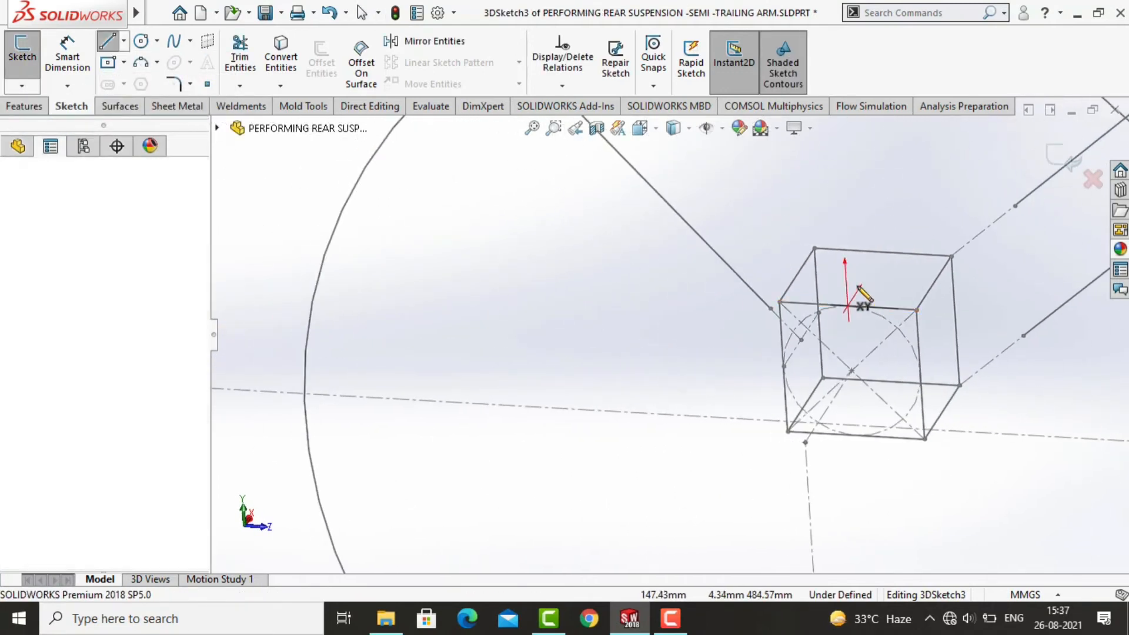
{"action": "left_click", "coordinate": [883, 253]}
{"action": "key", "text": "Escape"}
Step: Draw a three-segment centreline from the knuckle's top centreline midpoint to the rear box's upper side edge, its first segment about 111 mm long
{"action": "left_click", "coordinate": [124, 41]}
{"action": "left_click", "coordinate": [134, 83]}
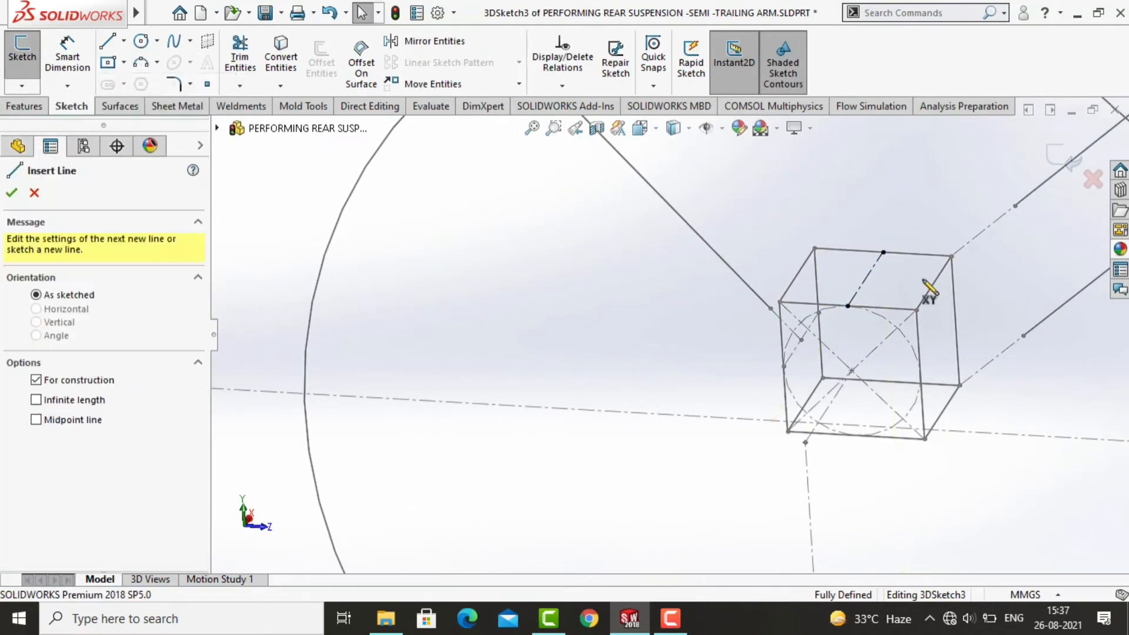
{"action": "left_click", "coordinate": [864, 281]}
{"action": "scroll", "coordinate": [862, 282], "scroll_direction": "up", "scroll_amount": 10}
{"action": "key", "text": "ctrl+1"}
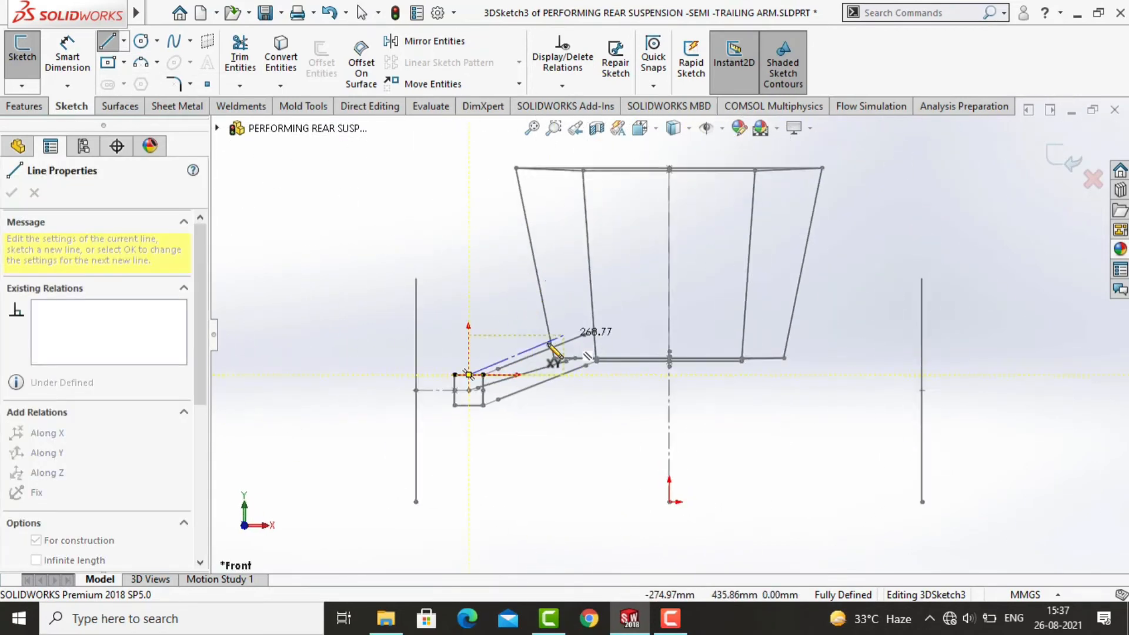
{"action": "scroll", "coordinate": [493, 334], "scroll_direction": "down", "scroll_amount": 1}
{"action": "left_click", "coordinate": [493, 334]}
{"action": "middle_click_drag", "start_coordinate": [555, 177], "coordinate": [525, 283], "text": "ctrl"}
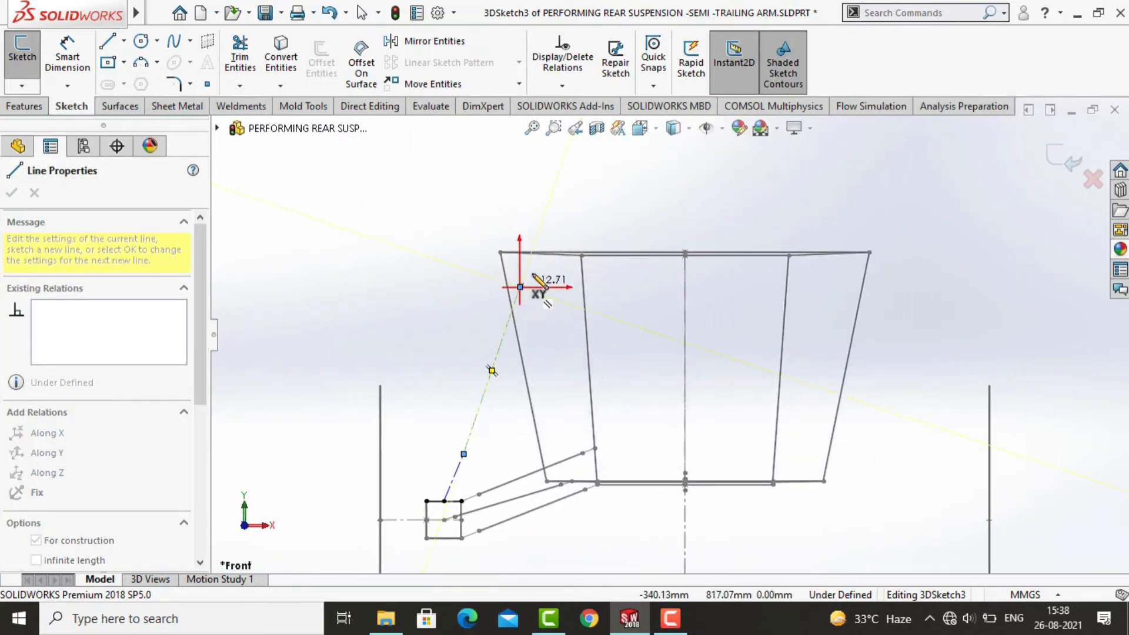
{"action": "left_click", "coordinate": [563, 255]}
Step: Dimension the new centreline's knuckle-end segment to 85 mm and its middle segment to 450 mm
{"action": "left_click", "coordinate": [68, 56]}
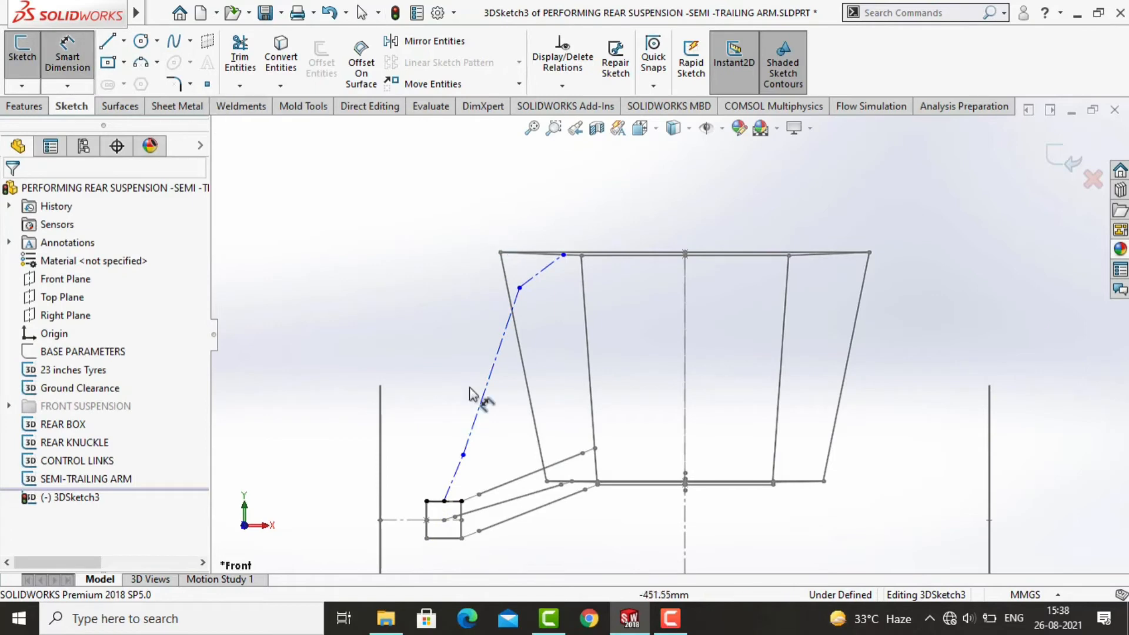
{"action": "left_click", "coordinate": [457, 481]}
{"action": "left_click", "coordinate": [441, 473]}
{"action": "type", "text": "85"}
{"action": "key", "text": "Return"}
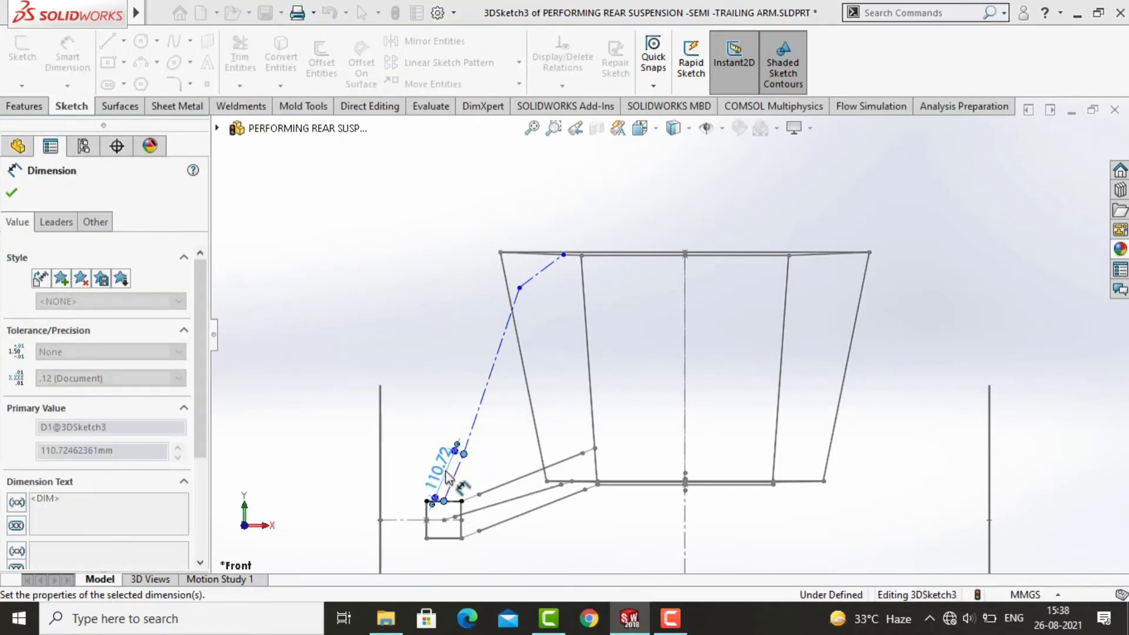
{"action": "key", "text": "Escape"}
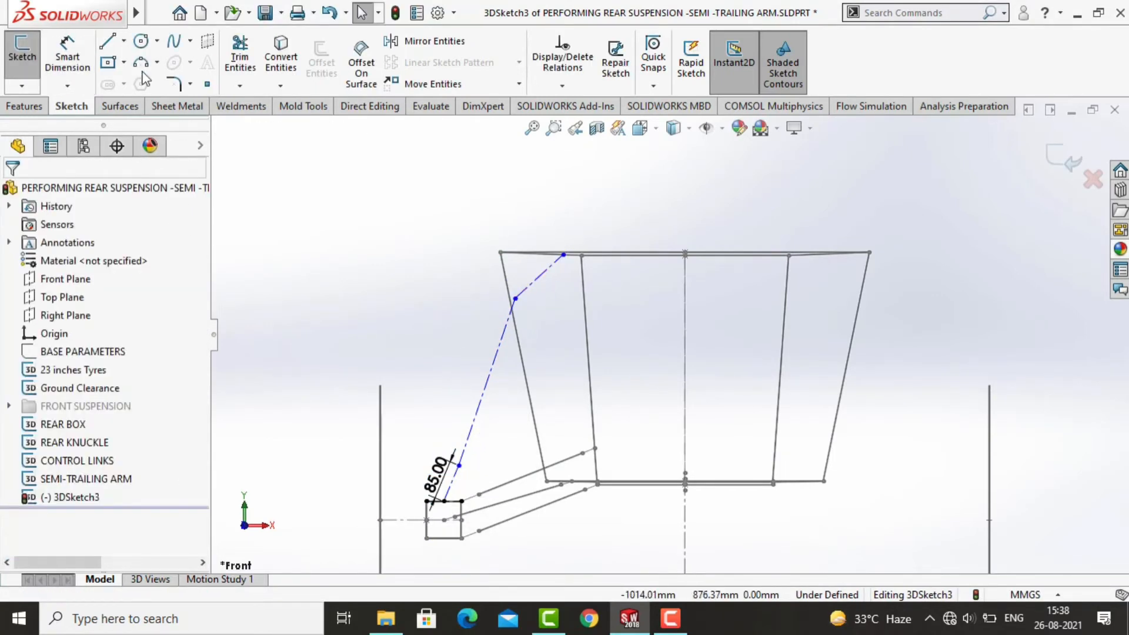
{"action": "left_click", "coordinate": [474, 419]}
{"action": "left_click", "coordinate": [455, 397]}
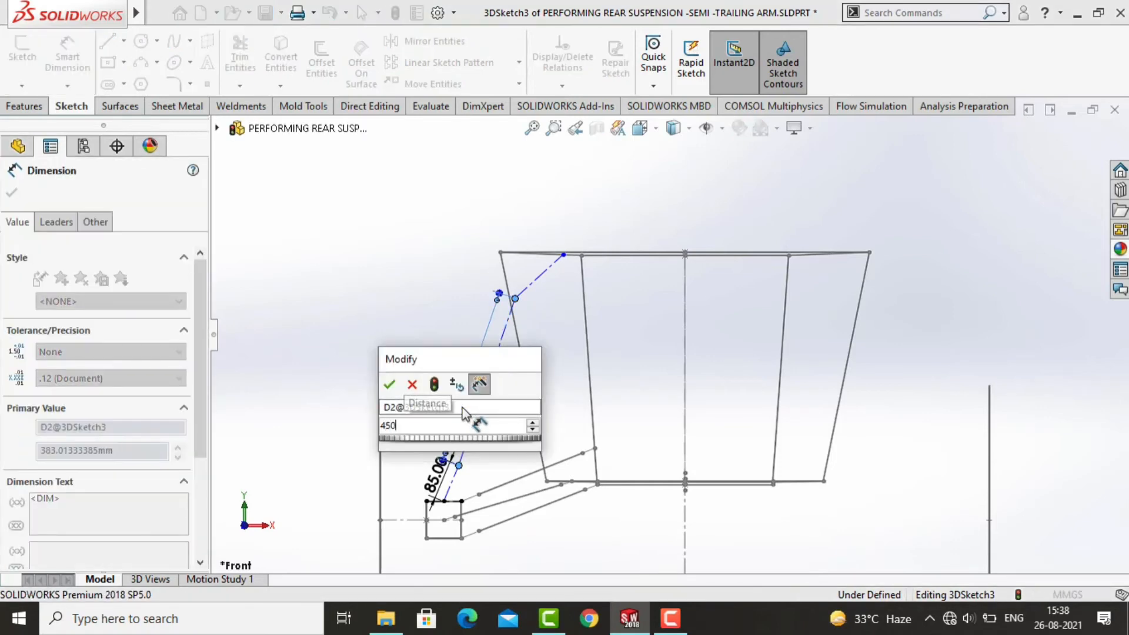
{"action": "type", "text": "450"}
{"action": "key", "text": "Return"}
{"action": "key", "text": "Escape"}
{"action": "key", "text": "Escape"}
Step: Make all three segments of the upper centreline collinear
{"action": "scroll", "coordinate": [493, 346], "scroll_direction": "up", "scroll_amount": 2}
{"action": "scroll", "coordinate": [482, 431], "scroll_direction": "down", "scroll_amount": 2}
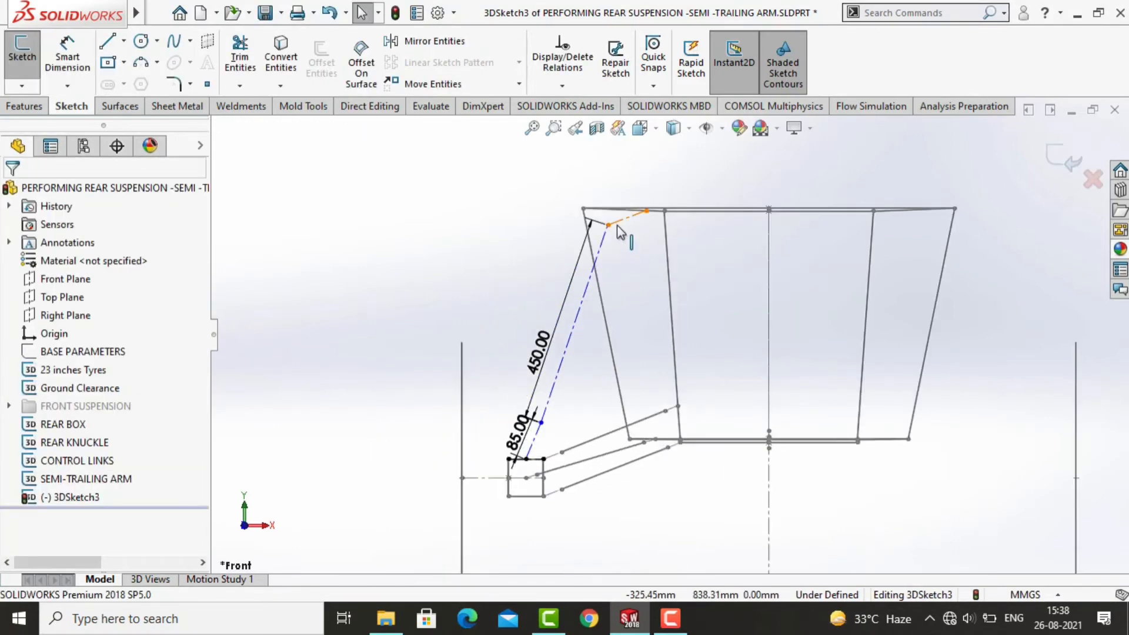
{"action": "left_click", "coordinate": [619, 222]}
{"action": "left_click", "coordinate": [603, 242], "text": "ctrl"}
{"action": "left_click", "coordinate": [536, 435], "text": "ctrl"}
{"action": "left_click", "coordinate": [53, 519]}
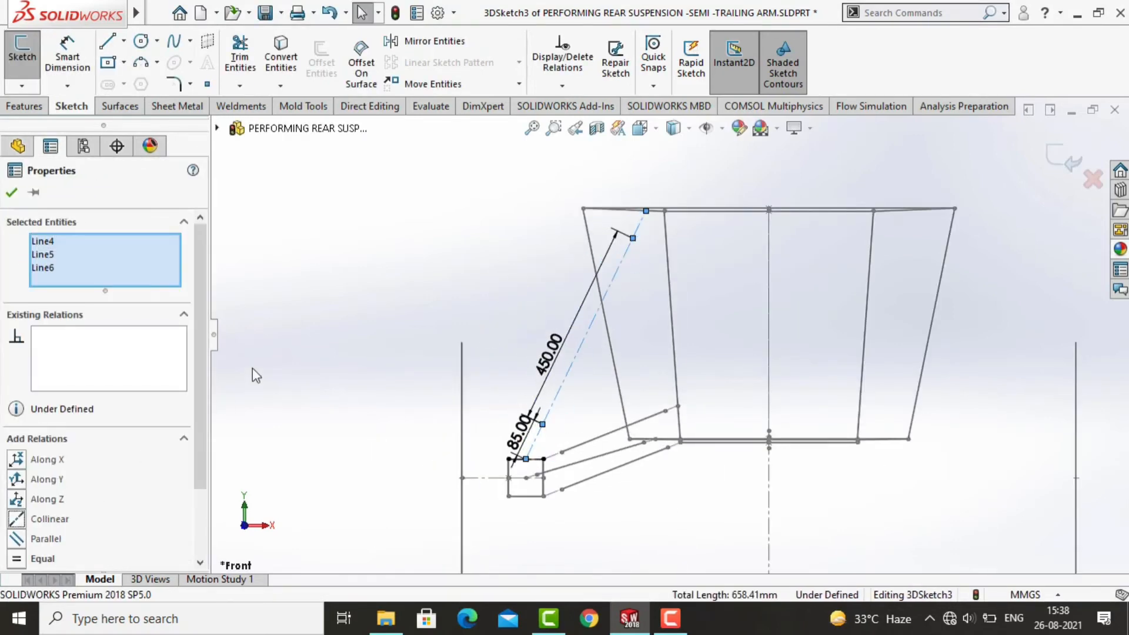
{"action": "left_click", "coordinate": [315, 348]}
Step: Hide the sketch dimensions and move the line's upper end along the rear box's top edge until it stands directly above the knuckle in side view
{"action": "scroll", "coordinate": [315, 348], "scroll_direction": "up", "scroll_amount": 3}
{"action": "key", "text": "ctrl+3"}
{"action": "scroll", "coordinate": [859, 253], "scroll_direction": "down", "scroll_amount": 3}
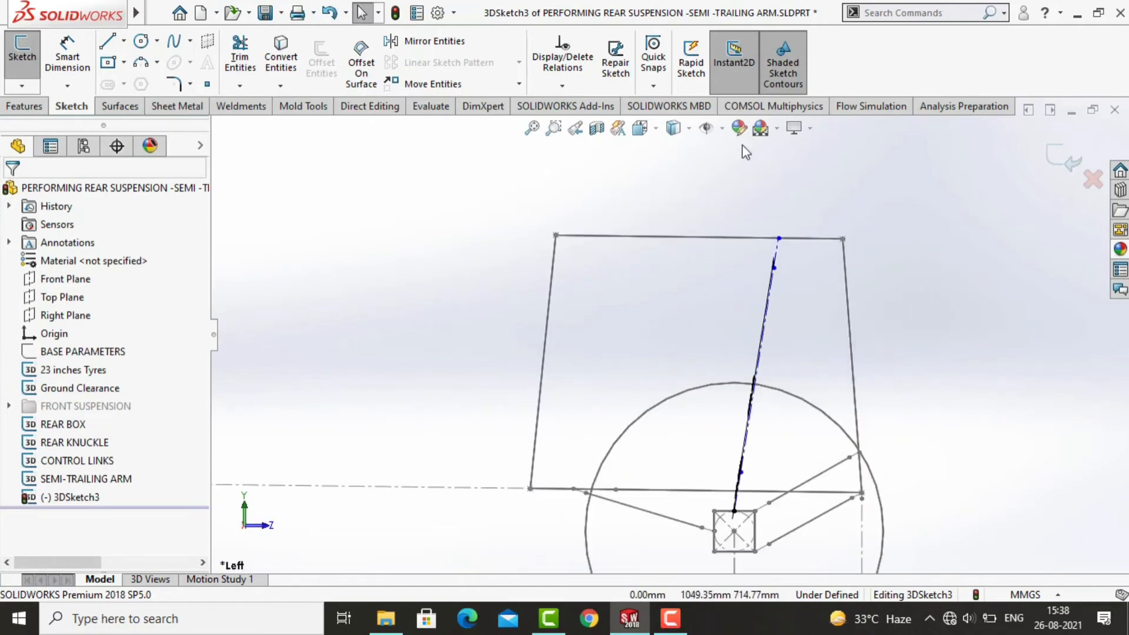
{"action": "left_click", "coordinate": [722, 128]}
{"action": "left_click_drag", "start_coordinate": [779, 238], "coordinate": [722, 238]}
{"action": "left_click_drag", "start_coordinate": [737, 435], "coordinate": [739, 435]}
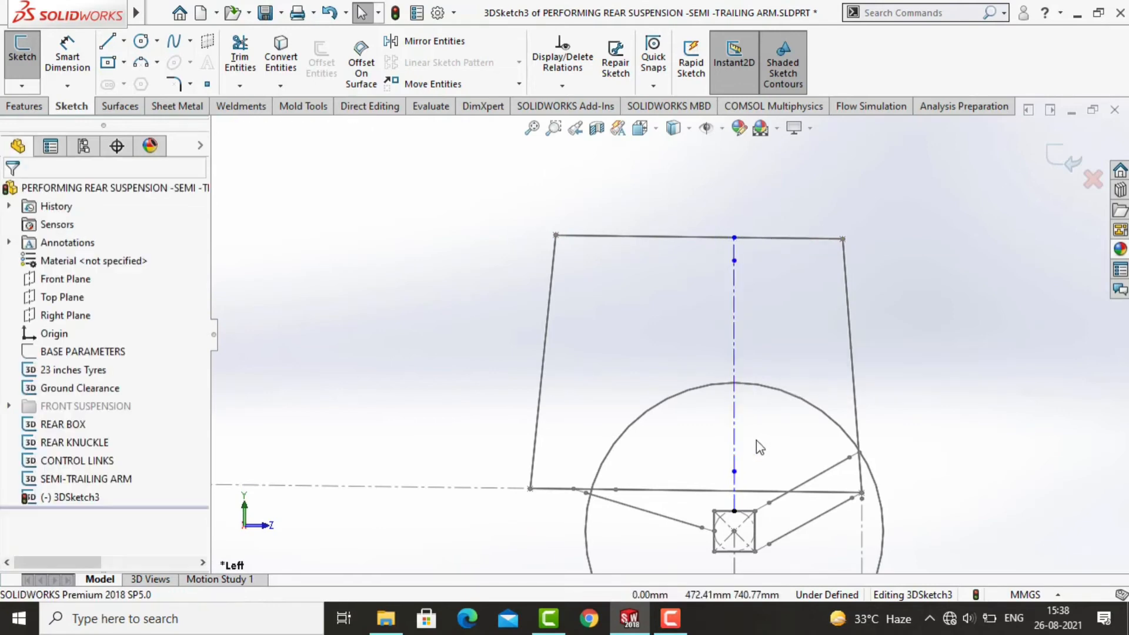
Step: Dimension the short upper segment at the rear box to 50 mm
{"action": "left_click", "coordinate": [86, 47]}
{"action": "left_click", "coordinate": [734, 253]}
{"action": "scroll", "coordinate": [738, 253], "scroll_direction": "down", "scroll_amount": 3}
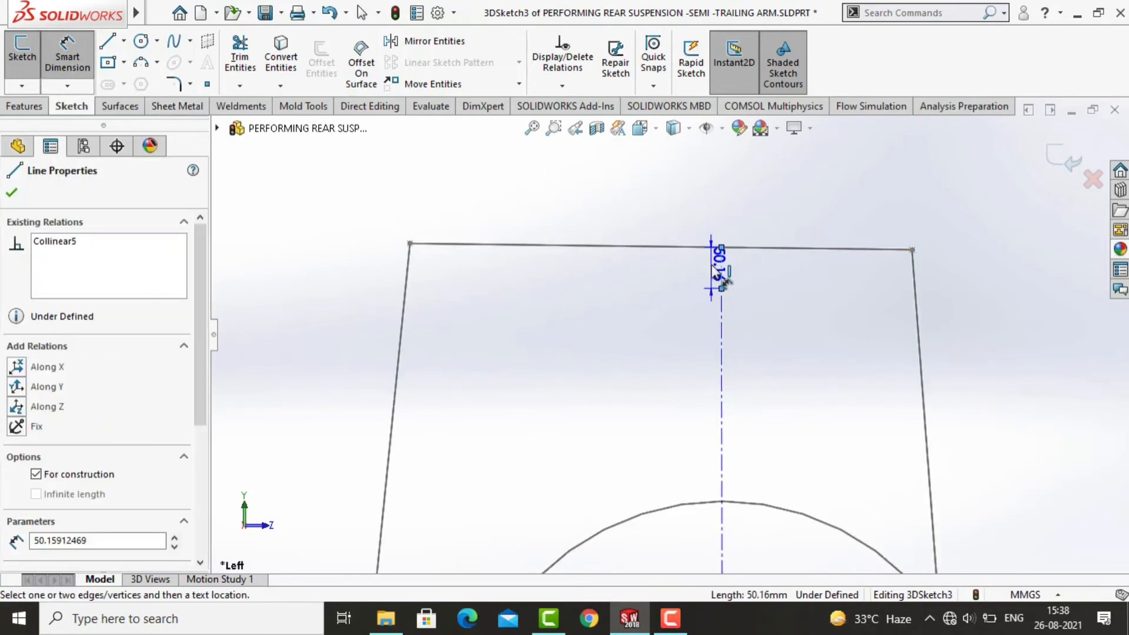
{"action": "left_click", "coordinate": [712, 265]}
{"action": "type", "text": "50"}
{"action": "key", "text": "Return"}
{"action": "key", "text": "Escape"}
{"action": "scroll", "coordinate": [756, 322], "scroll_direction": "up", "scroll_amount": 5}
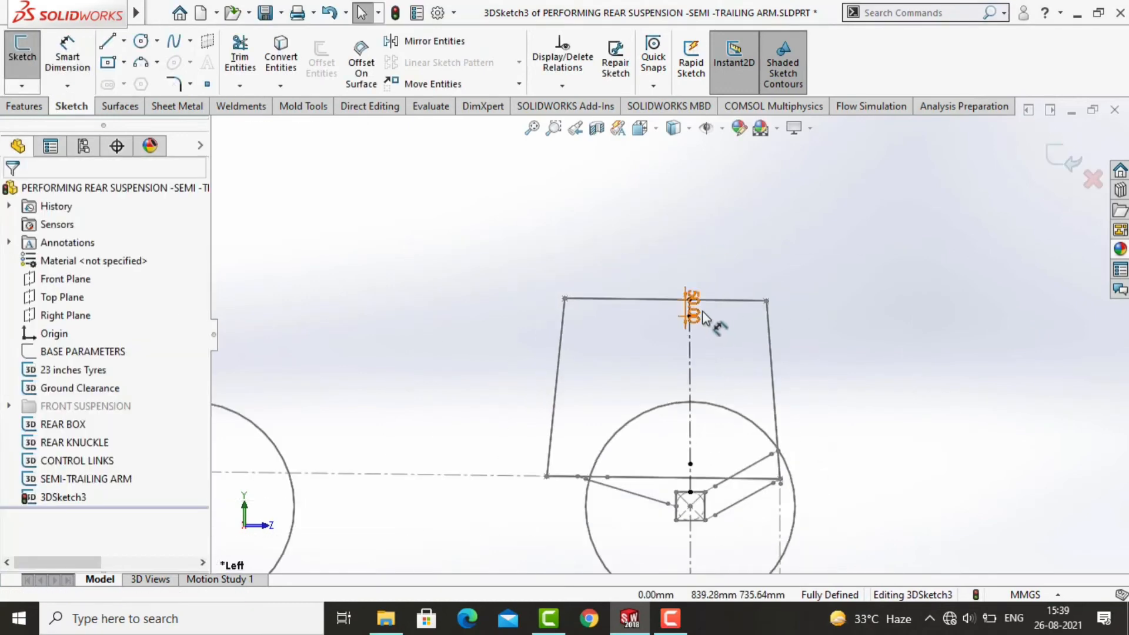
Step: Show the sketch dimensions and delete the upper segment's 50 mm dimension
{"action": "left_click", "coordinate": [706, 128]}
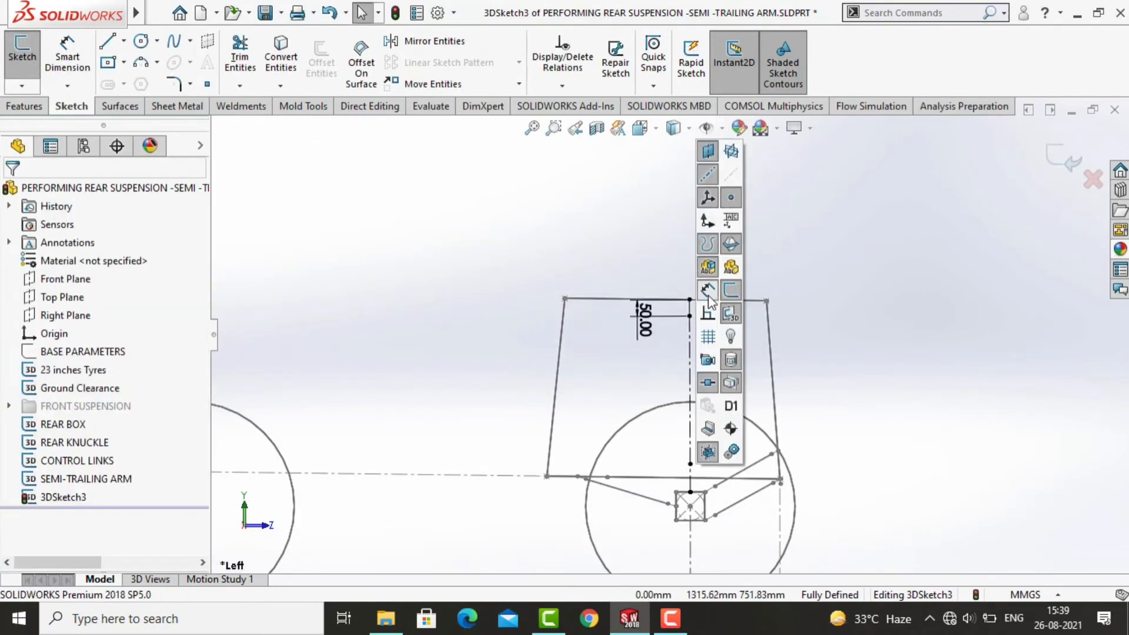
{"action": "double_click", "coordinate": [708, 296]}
{"action": "key", "text": "f"}
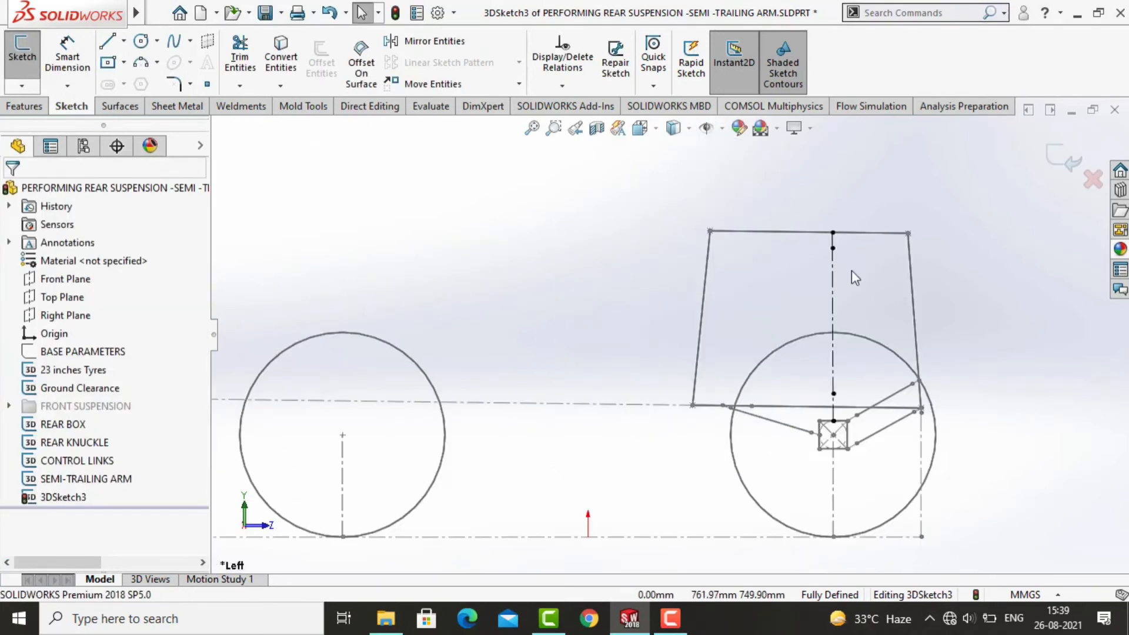
{"action": "mouse_move", "coordinate": [791, 301]}
{"action": "middle_mouse_down"}
{"action": "mouse_move", "coordinate": [843, 344]}
{"action": "mouse_move", "coordinate": [764, 223]}
{"action": "middle_mouse_up"}
{"action": "left_click", "coordinate": [707, 129]}
{"action": "left_click", "coordinate": [706, 298]}
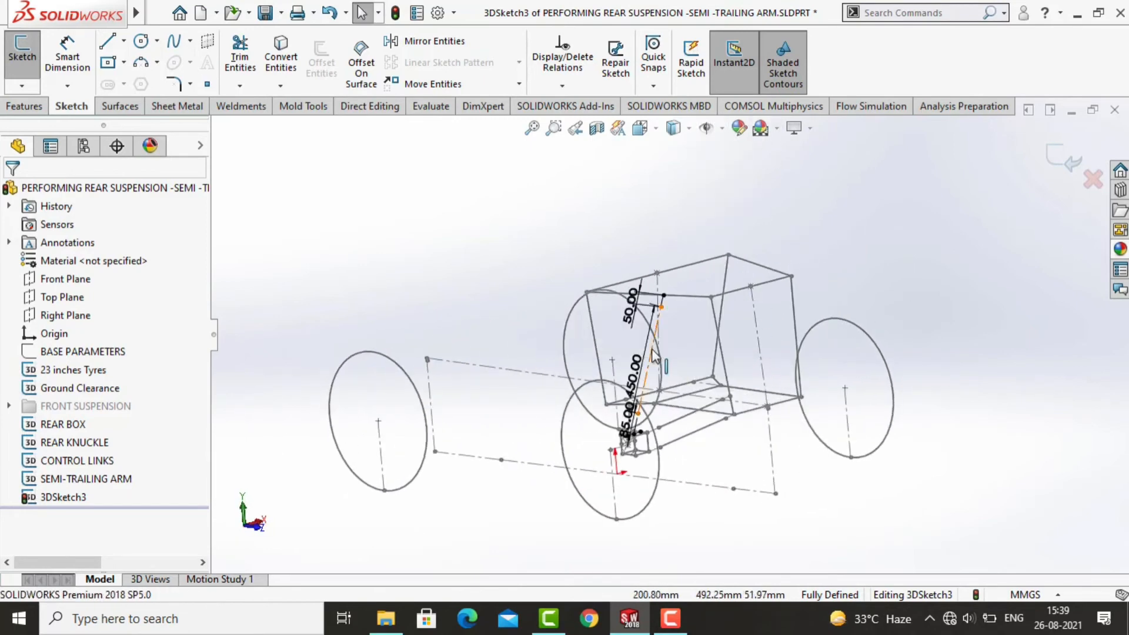
{"action": "scroll", "coordinate": [624, 342], "scroll_direction": "down", "scroll_amount": 3}
{"action": "right_click", "coordinate": [626, 284]}
{"action": "key", "text": "Escape"}
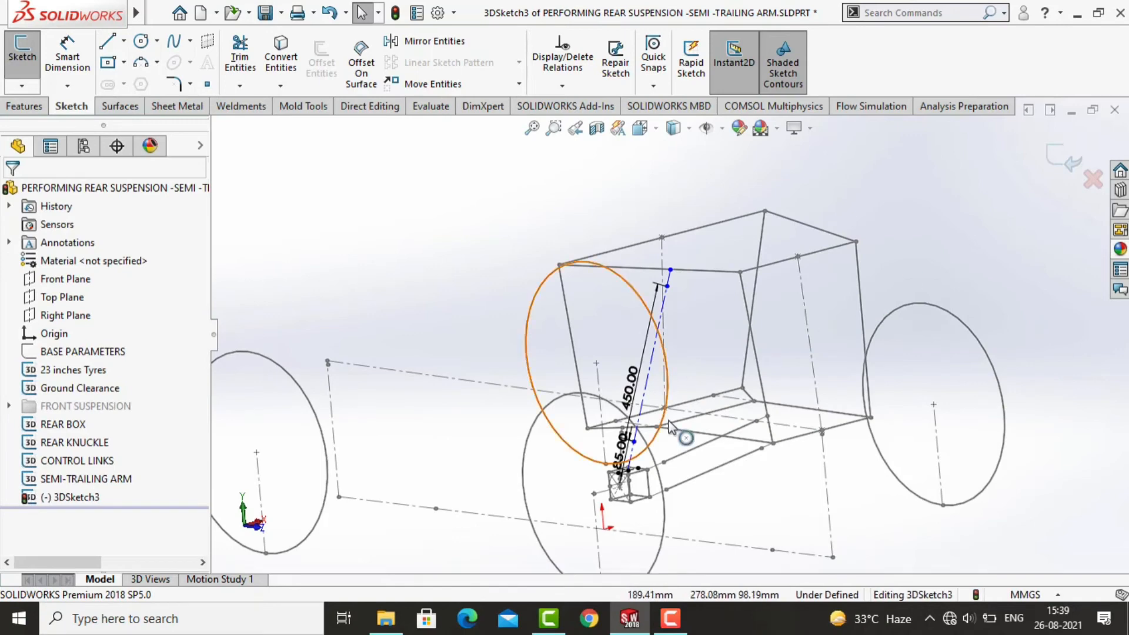
Step: Draw a helper centreline from the inner end of the knuckle's top centreline, running inward in line with it and turning vertically up toward the rear box
{"action": "scroll", "coordinate": [669, 421], "scroll_direction": "down", "scroll_amount": 3}
{"action": "left_click", "coordinate": [124, 41]}
{"action": "left_click", "coordinate": [147, 79]}
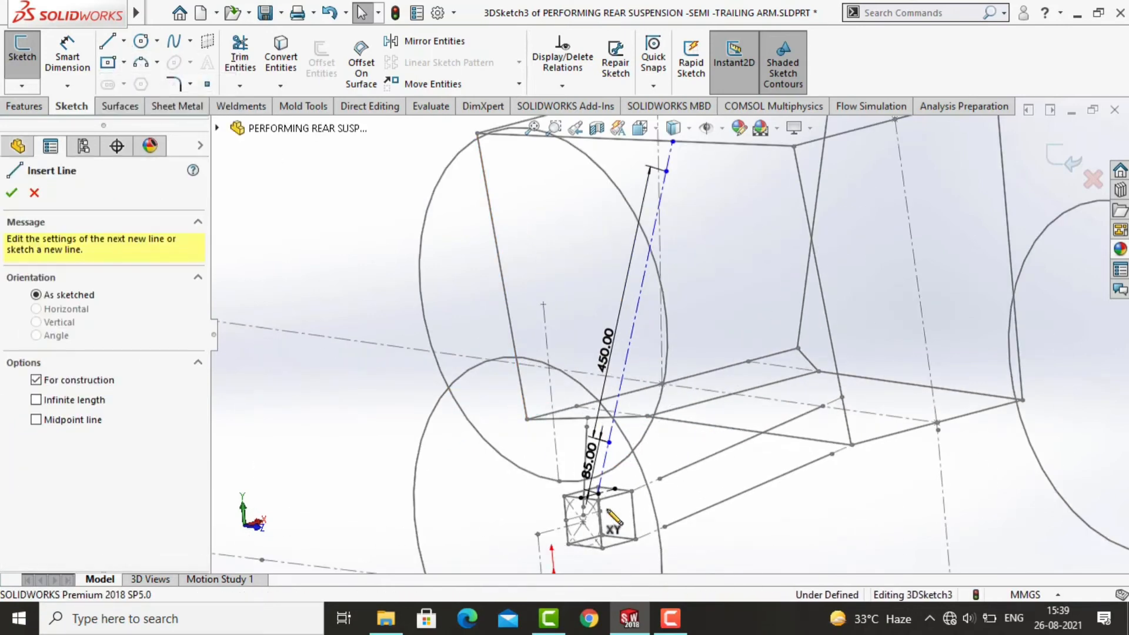
{"action": "left_click", "coordinate": [755, 452]}
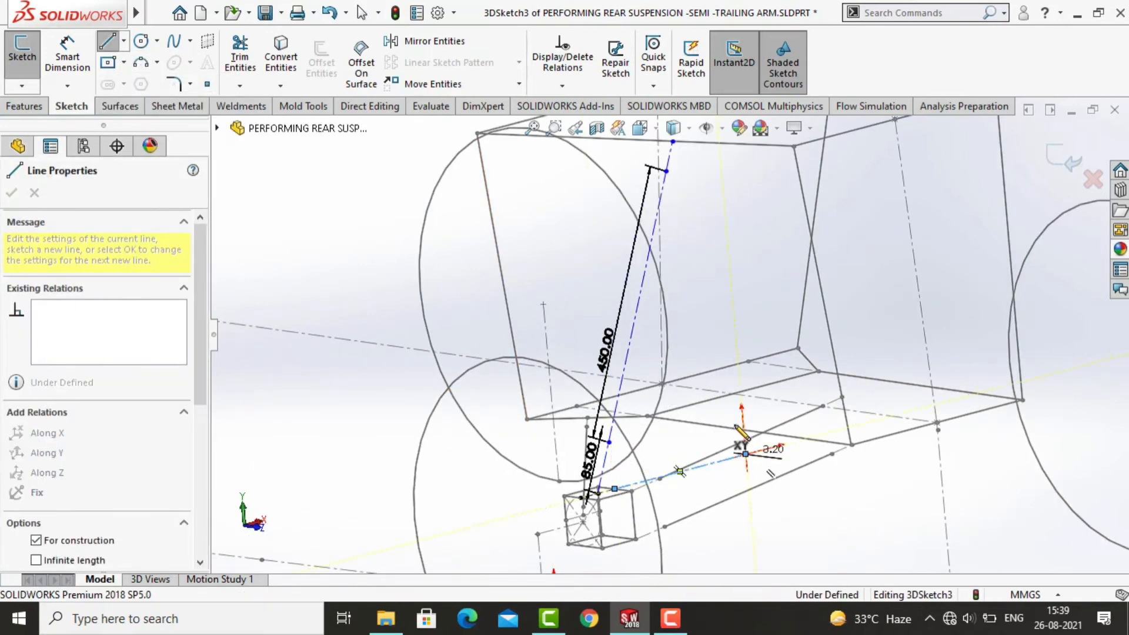
{"action": "scroll", "coordinate": [744, 462], "scroll_direction": "up", "scroll_amount": 2}
{"action": "left_click", "coordinate": [707, 235]}
{"action": "key", "text": "Escape"}
Step: Make the vertical helper line's upper endpoint coincident with the rear box's upper side edge
{"action": "left_click", "coordinate": [707, 235]}
{"action": "left_click", "coordinate": [714, 201], "text": "ctrl"}
{"action": "left_click", "coordinate": [70, 485]}
{"action": "left_click", "coordinate": [337, 330]}
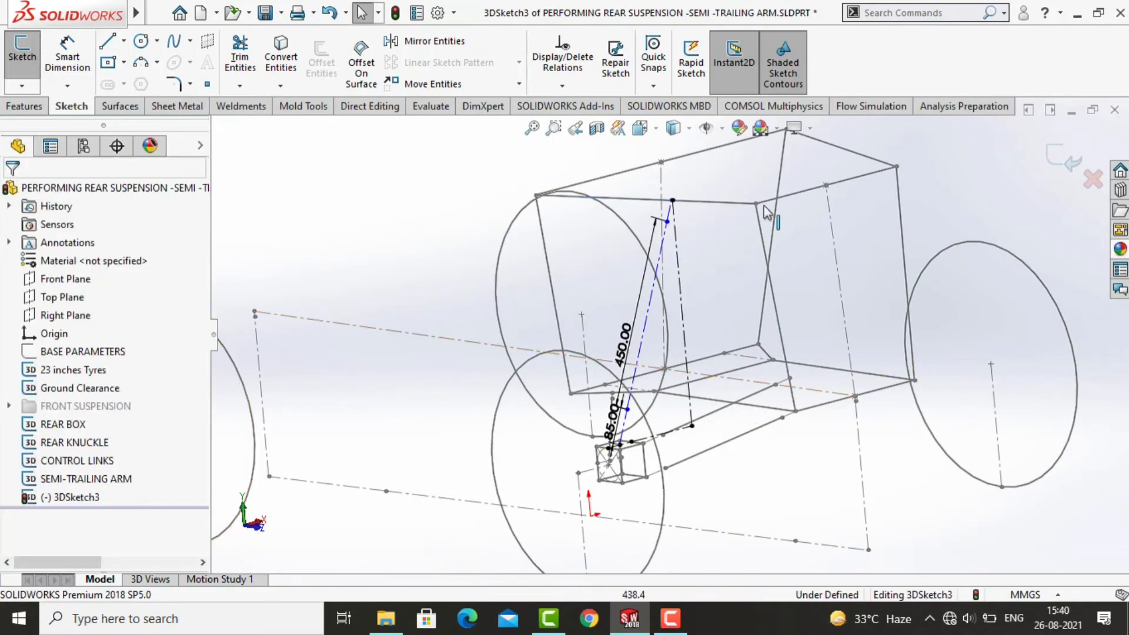
Step: Merge the upper endpoints of the three-segment link line and the vertical helper line on the rear box edge
{"action": "scroll", "coordinate": [686, 227], "scroll_direction": "up", "scroll_amount": 5}
{"action": "left_click", "coordinate": [670, 244]}
{"action": "left_click", "coordinate": [664, 243], "text": "ctrl"}
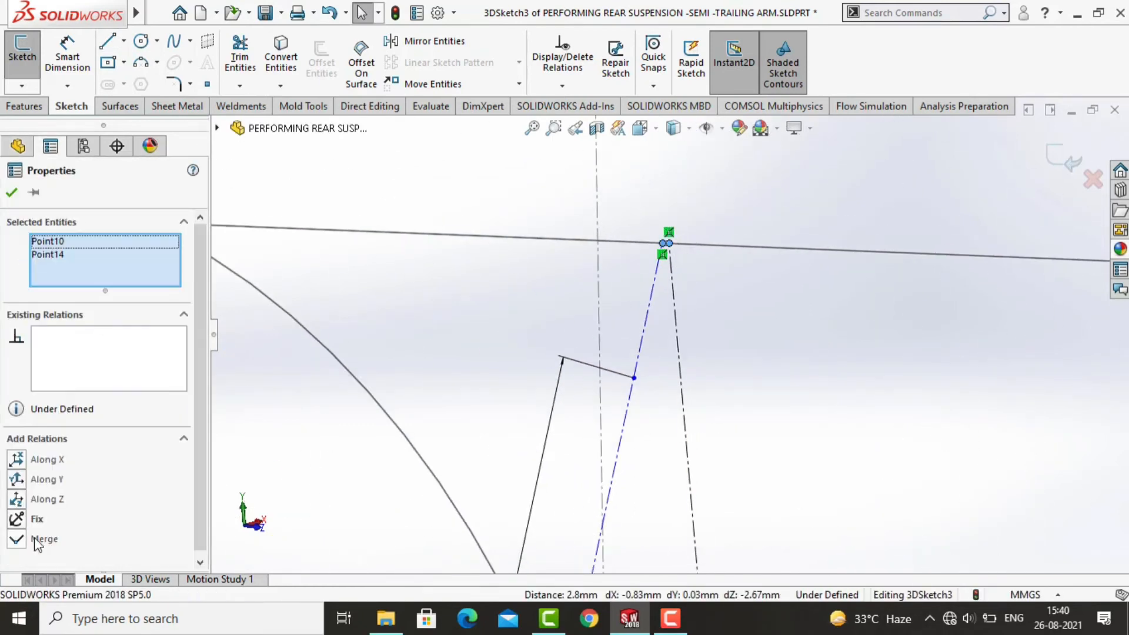
{"action": "left_click", "coordinate": [32, 537]}
{"action": "left_click", "coordinate": [461, 362]}
Step: Examine the upper link's alignment above the knuckle from the side, front and oblique views
{"action": "middle_click_drag", "start_coordinate": [460, 362], "coordinate": [461, 361]}
{"action": "key", "text": "ctrl+3"}
{"action": "scroll", "coordinate": [873, 280], "scroll_direction": "down", "scroll_amount": 8}
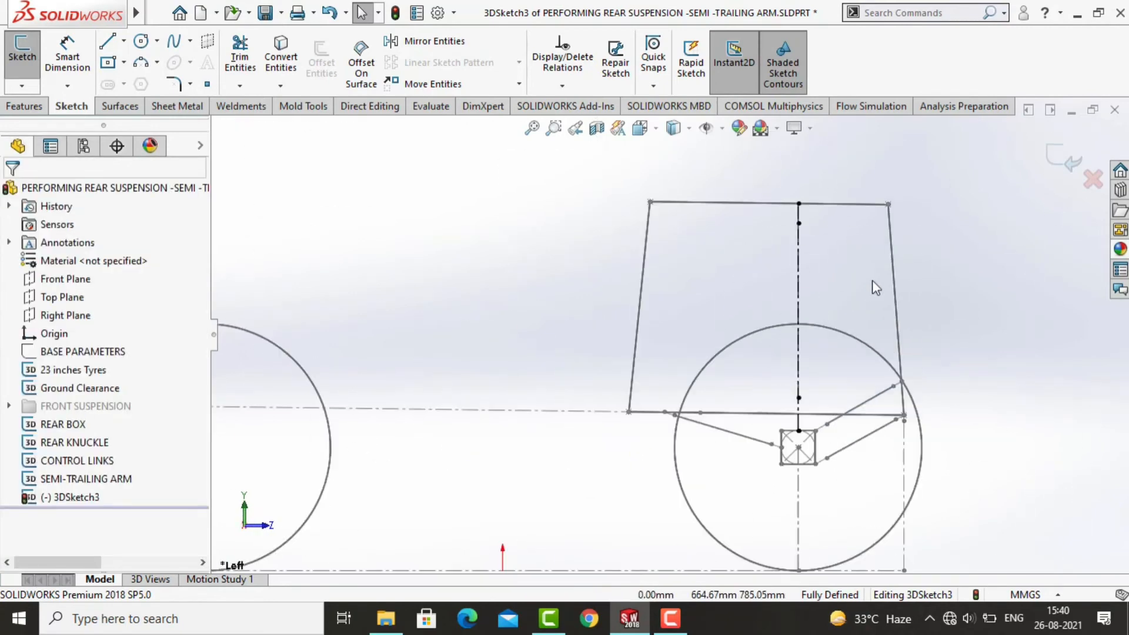
{"action": "middle_click_drag", "start_coordinate": [761, 391], "coordinate": [738, 419]}
{"action": "scroll", "coordinate": [739, 419], "scroll_direction": "up", "scroll_amount": 8}
{"action": "middle_click_drag", "start_coordinate": [701, 313], "coordinate": [676, 333]}
{"action": "key", "text": "ctrl+1"}
{"action": "key", "text": "ctrl+3"}
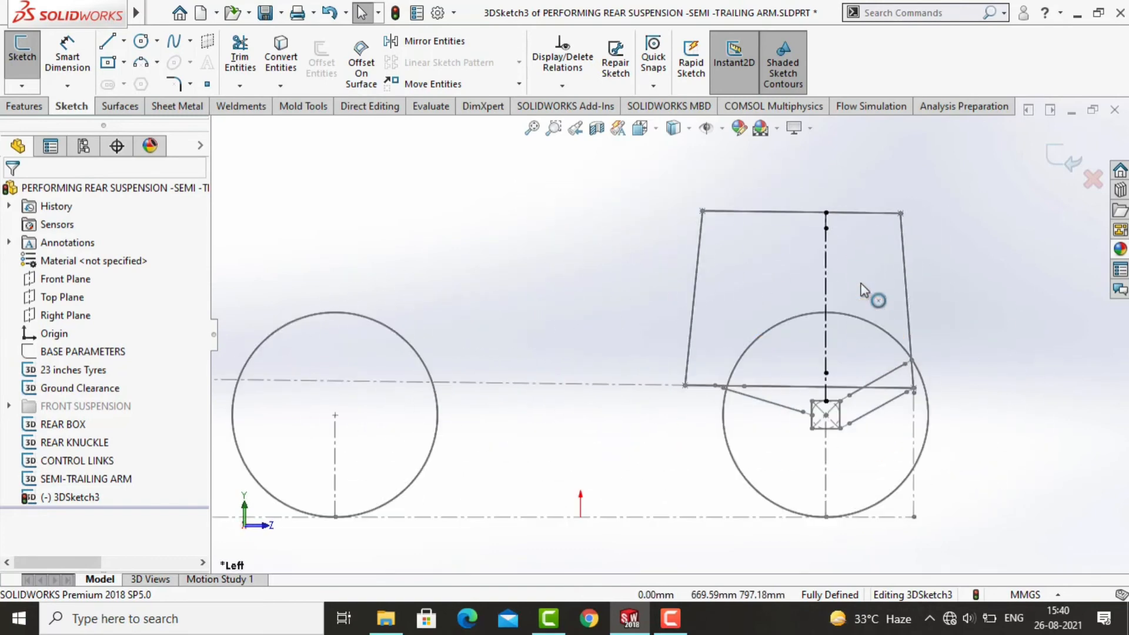
Step: Trim away the vertical helper centreline and the inward helper centreline beside the knuckle
{"action": "scroll", "coordinate": [861, 286], "scroll_direction": "up", "scroll_amount": 2}
{"action": "middle_click_drag", "start_coordinate": [861, 286], "coordinate": [740, 378]}
{"action": "scroll", "coordinate": [698, 403], "scroll_direction": "down", "scroll_amount": 4}
{"action": "left_click", "coordinate": [240, 56]}
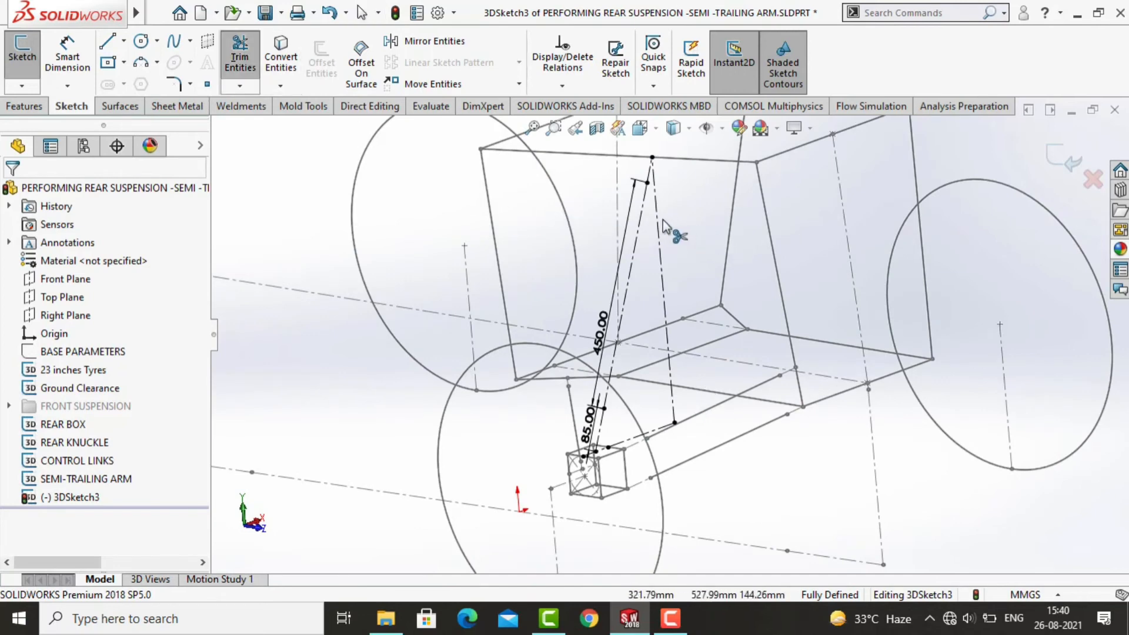
Step: Dimension the distance from the link line's upper endpoint to the nearby upper corner of the rear box, accepting the measured value
{"action": "left_click", "coordinate": [67, 56]}
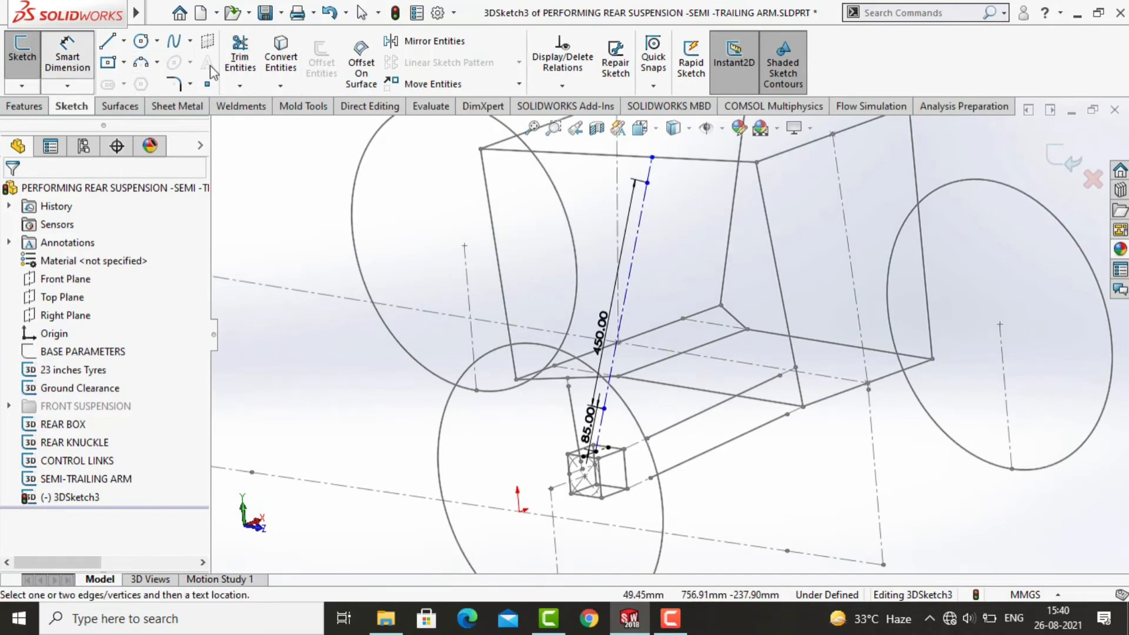
{"action": "left_click", "coordinate": [652, 157]}
{"action": "left_click", "coordinate": [756, 161]}
{"action": "left_click", "coordinate": [718, 184]}
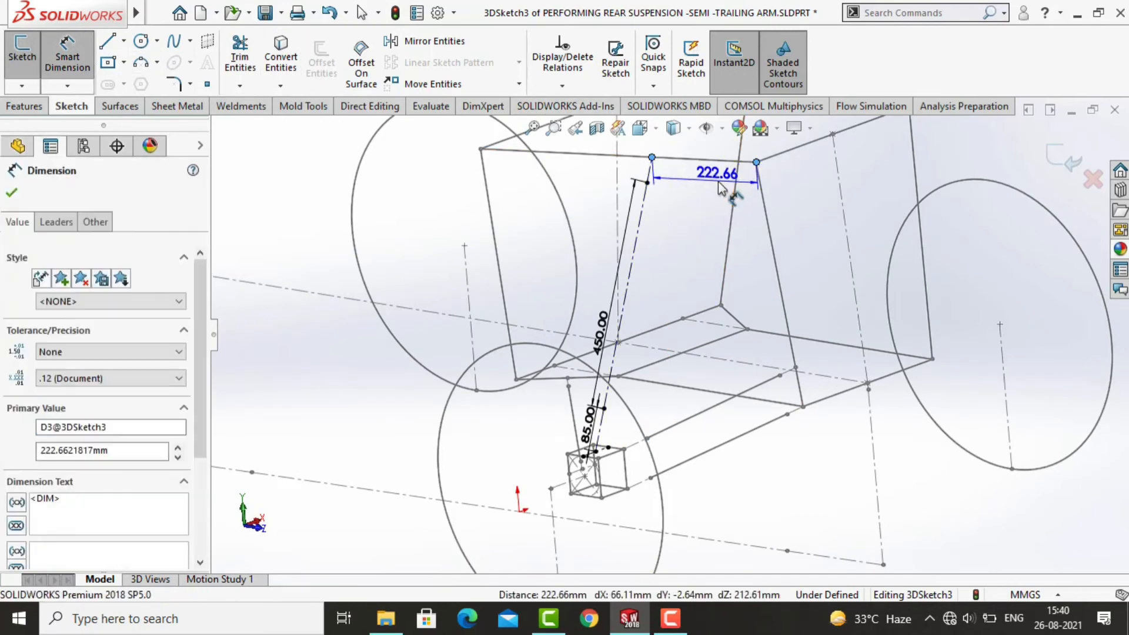
{"action": "key", "text": "Return"}
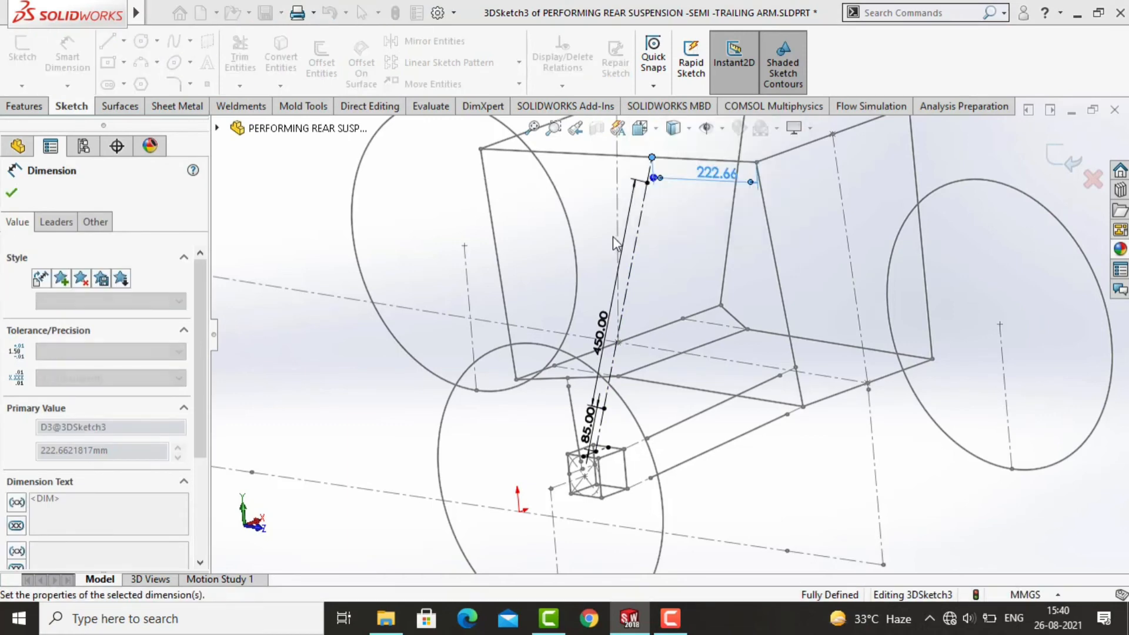
{"action": "key", "text": "Escape"}
Step: Hide the sketch dimensions in the graphics view
{"action": "scroll", "coordinate": [679, 187], "scroll_direction": "up", "scroll_amount": 2}
{"action": "left_click", "coordinate": [708, 129]}
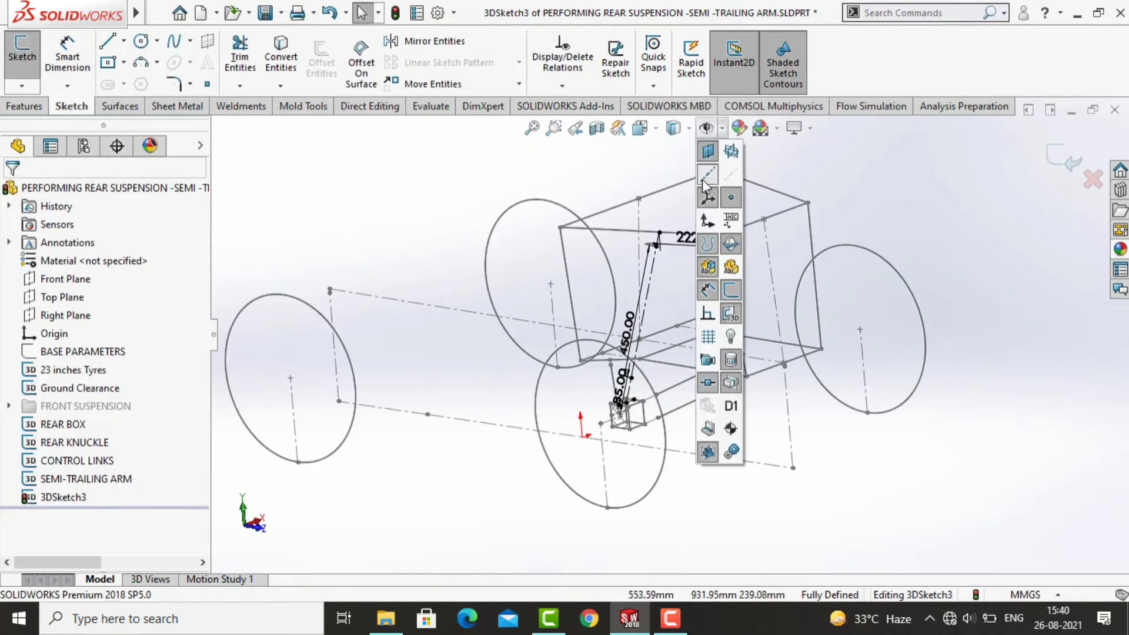
{"action": "left_click", "coordinate": [706, 293]}
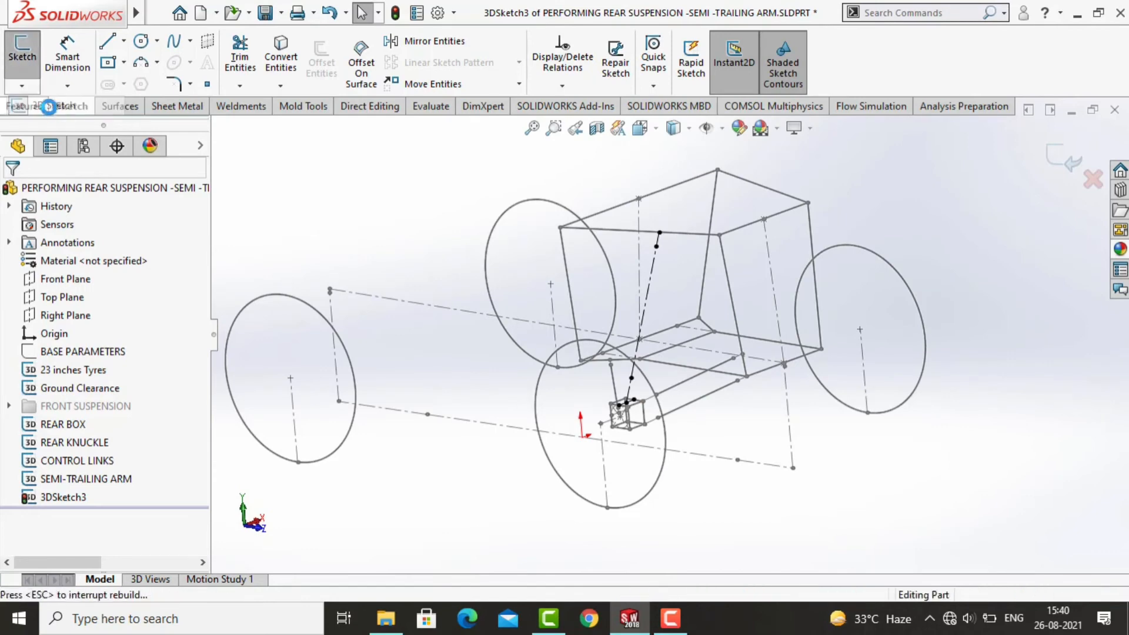
Step: Finish the 3D sketch of the upper link line and rename it SHOCK-ABSORBER
{"action": "left_click", "coordinate": [24, 56]}
{"action": "left_click", "coordinate": [64, 499]}
{"action": "left_click", "coordinate": [65, 498]}
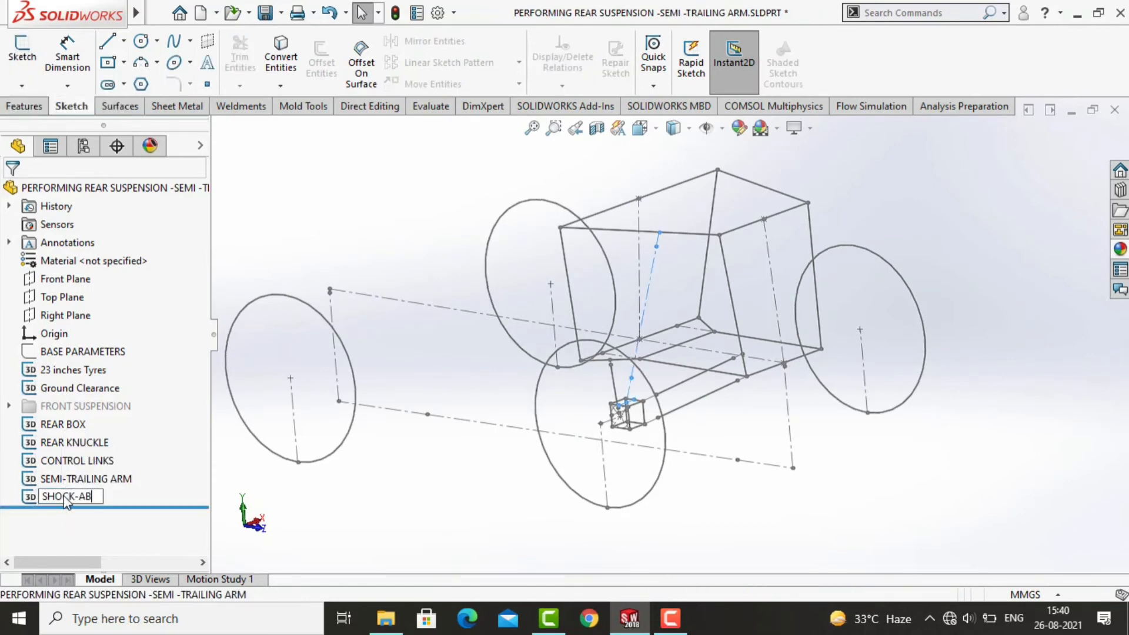
{"action": "type", "text": "SHOCK-ABSORBER"}
{"action": "key", "text": "Return"}
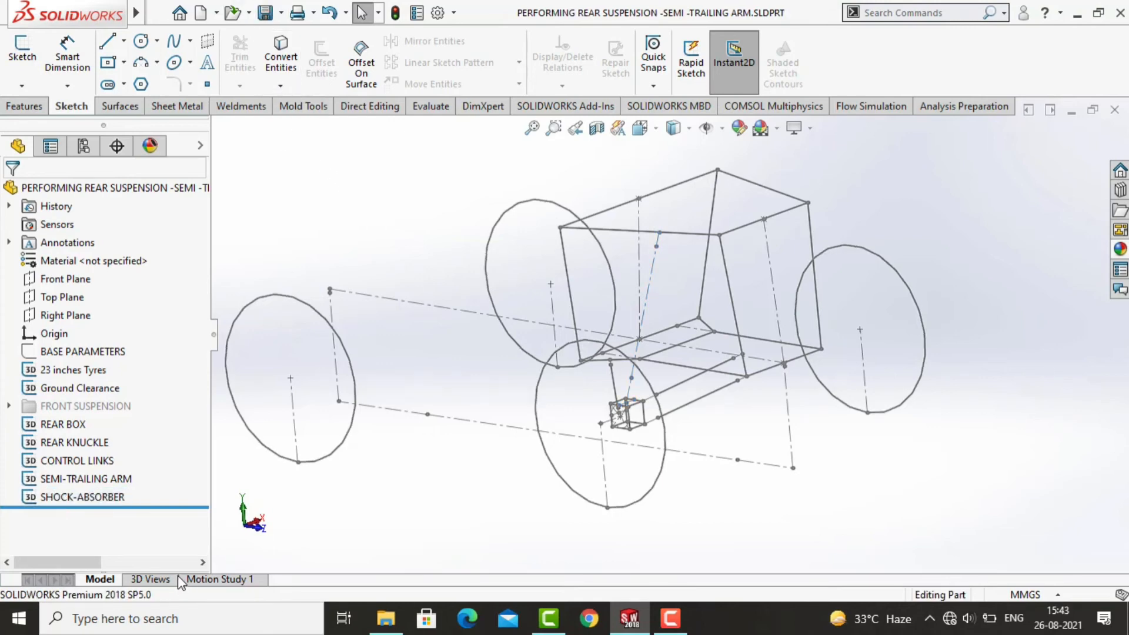
Step: Group the sketches from REAR BOX through SHOCK-ABSORBER into a new folder named REAR SUSPENSION
{"action": "left_click", "coordinate": [100, 499]}
{"action": "left_click", "coordinate": [61, 426], "text": "shift"}
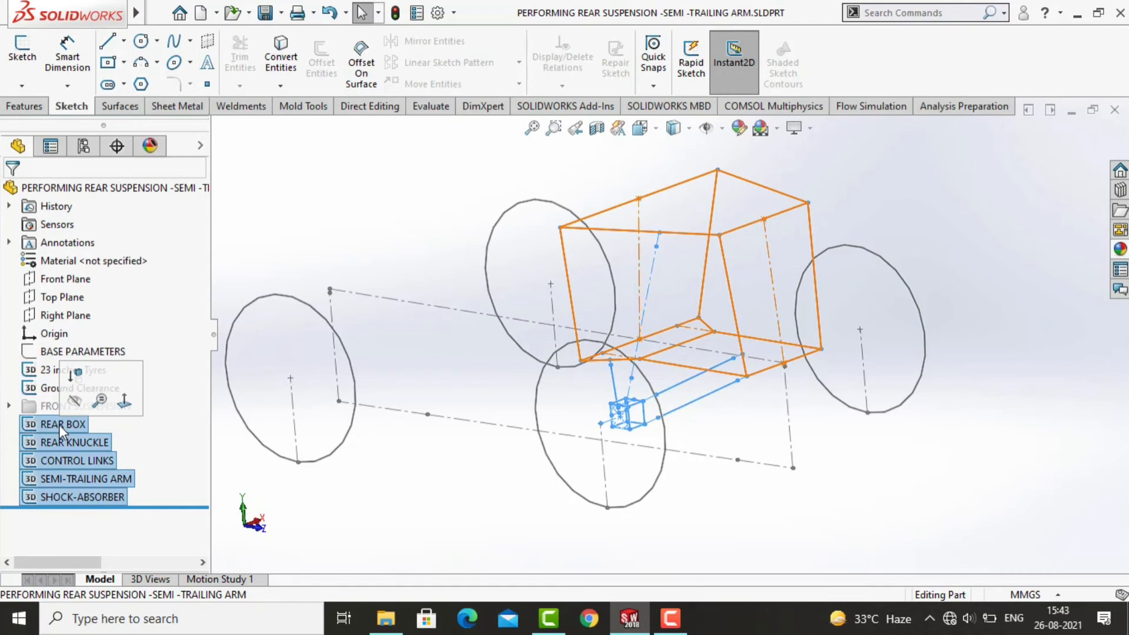
{"action": "right_click", "coordinate": [59, 425]}
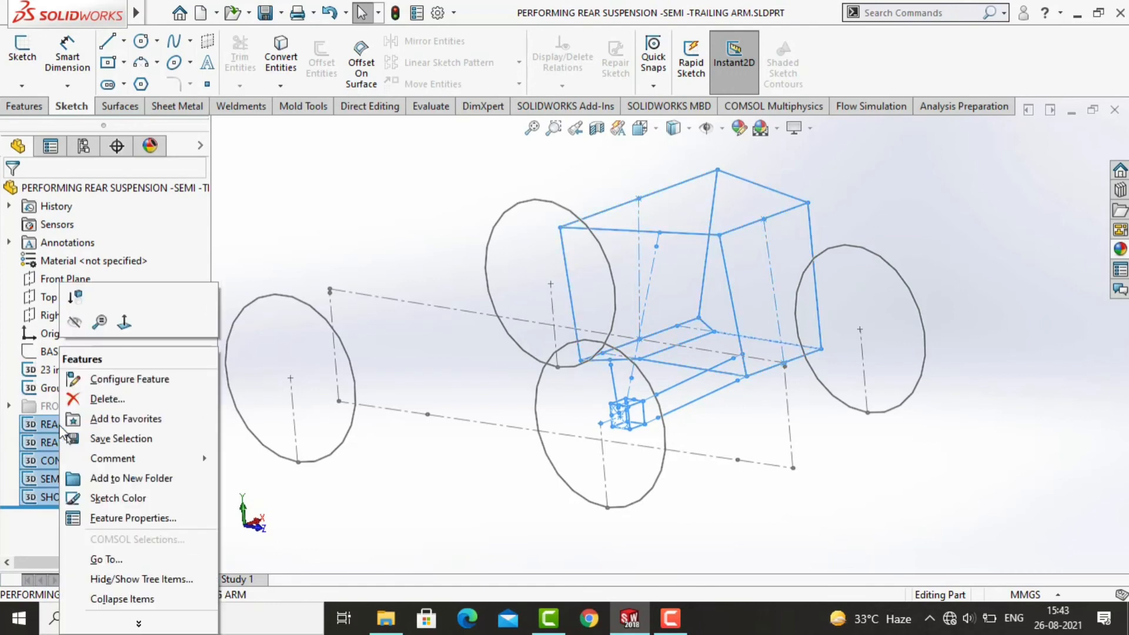
{"action": "left_click", "coordinate": [86, 479]}
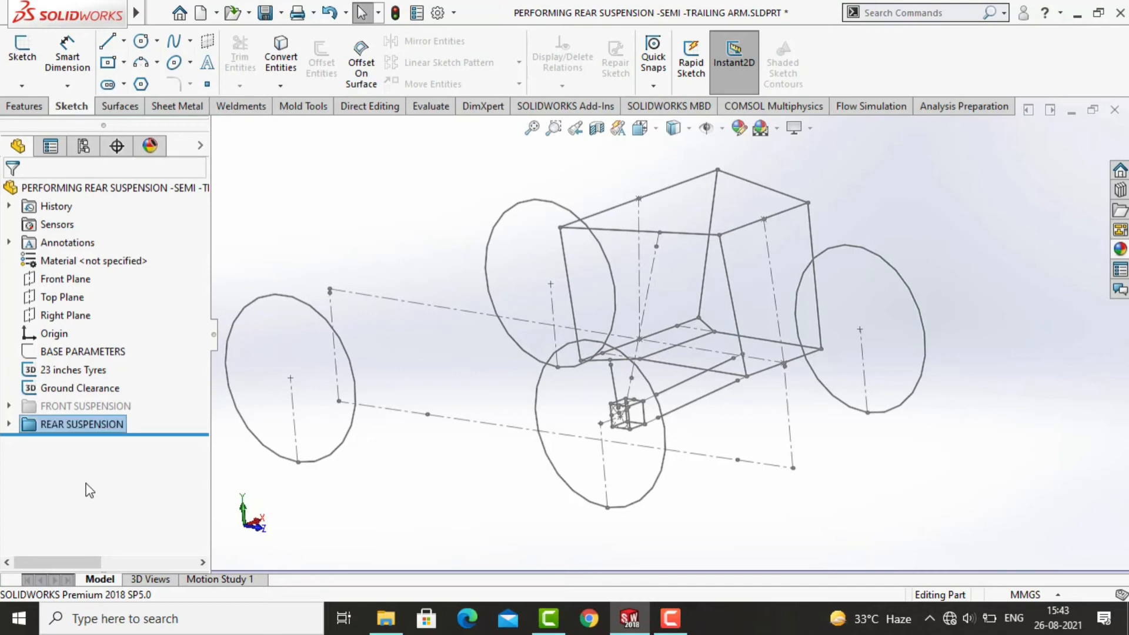
Step: Edit the SHOCK-ABSORBER sketch to turn its 450 mm middle segment from construction into a solid line, and finish the sketch
{"action": "scroll", "coordinate": [629, 307], "scroll_direction": "up", "scroll_amount": 3}
{"action": "mouse_move", "coordinate": [630, 307]}
{"action": "middle_mouse_down"}
{"action": "mouse_move", "coordinate": [656, 300]}
{"action": "mouse_move", "coordinate": [712, 315]}
{"action": "mouse_move", "coordinate": [713, 289]}
{"action": "middle_mouse_up"}
{"action": "left_click", "coordinate": [712, 303]}
{"action": "left_click", "coordinate": [762, 226]}
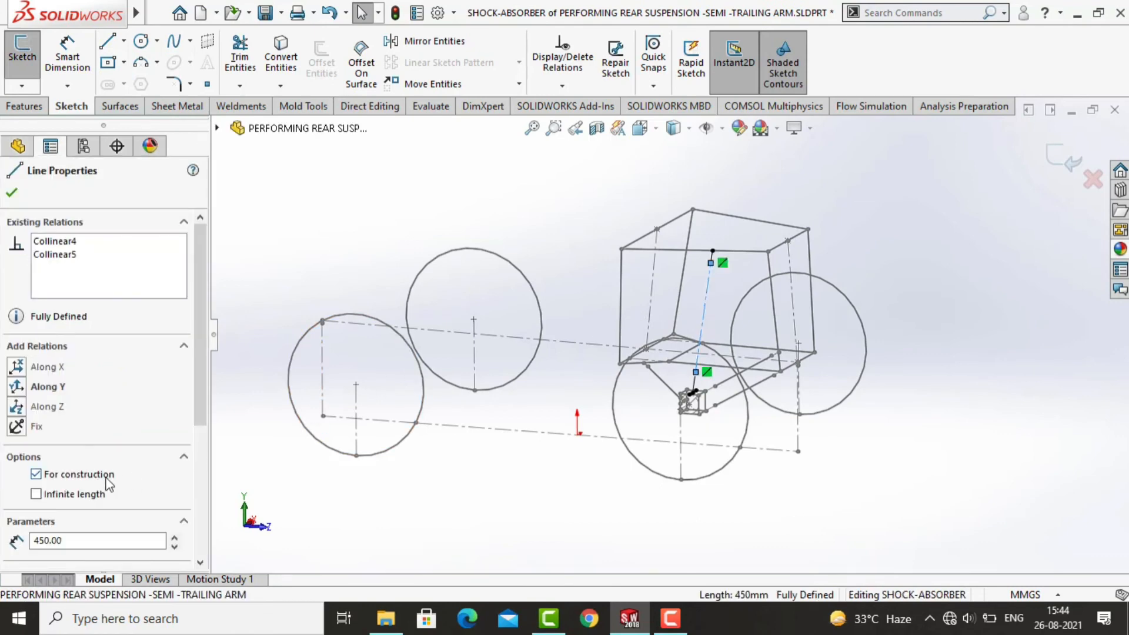
{"action": "key", "text": "Escape"}
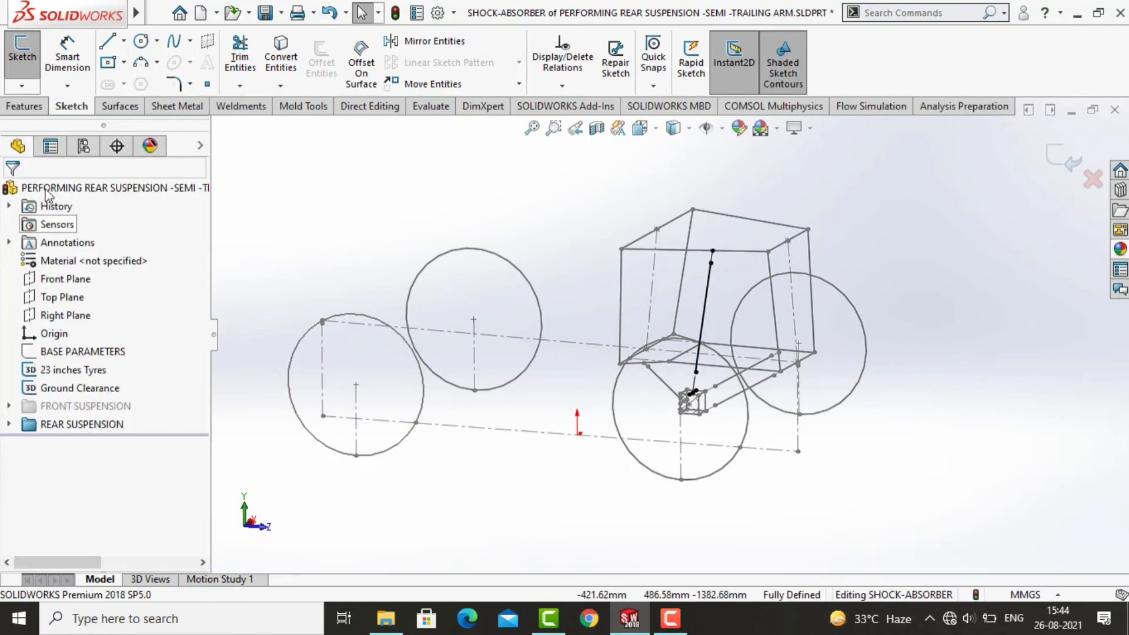
{"action": "left_click", "coordinate": [19, 84]}
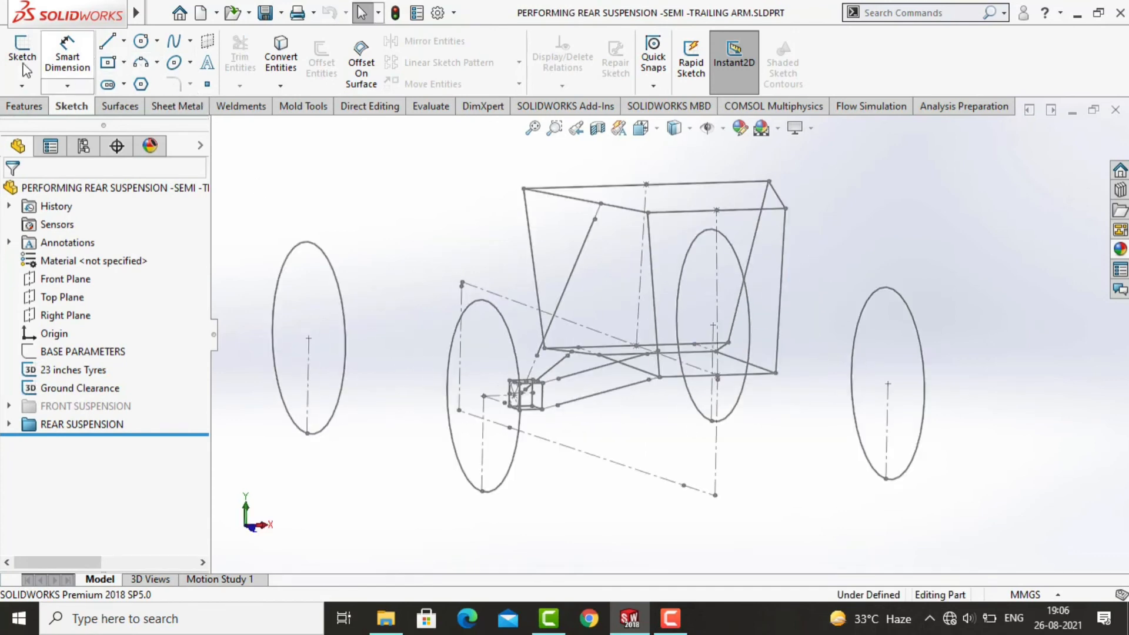
Step: Check the sketches inside the REAR SUSPENSION folder and start a new 3D sketch
{"action": "left_click", "coordinate": [9, 424]}
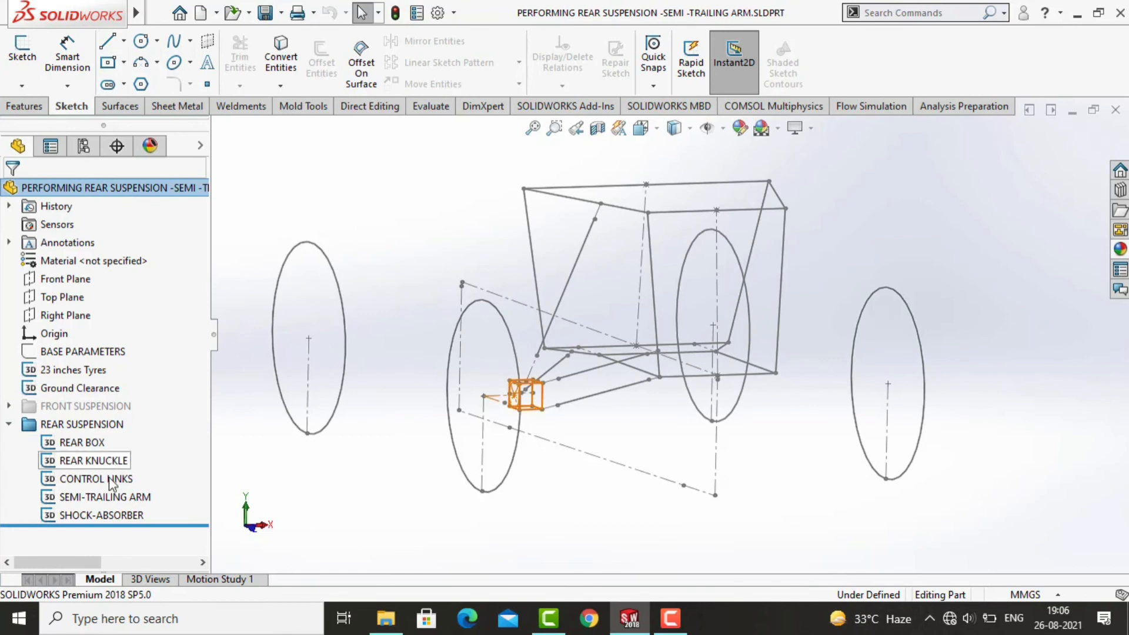
{"action": "left_click", "coordinate": [9, 424]}
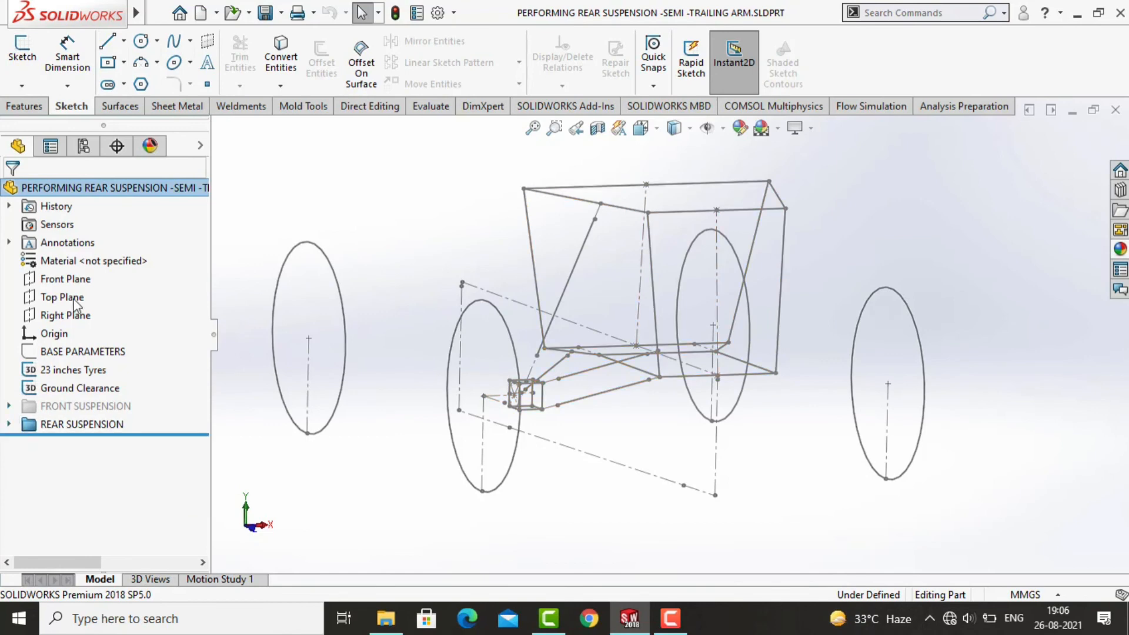
{"action": "left_click", "coordinate": [22, 86]}
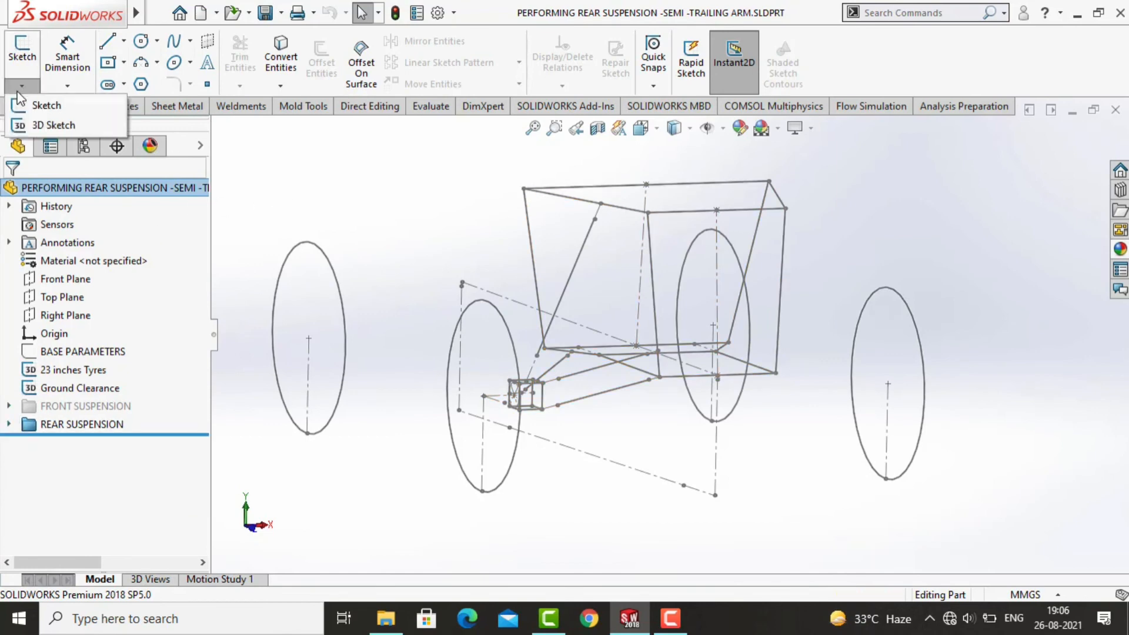
{"action": "left_click", "coordinate": [37, 125]}
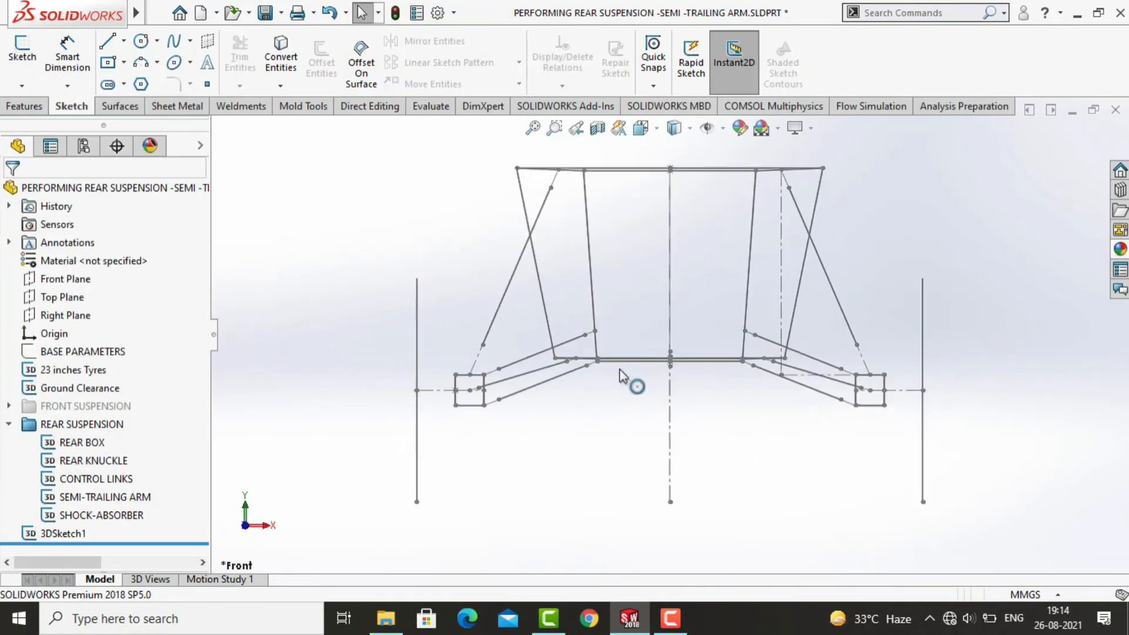
Step: Hide the 23 inches Tyres and Ground Clearance sketches so the rear suspension stands alone
{"action": "key", "text": "ctrl+3"}
{"action": "mouse_move", "coordinate": [621, 377]}
{"action": "middle_mouse_down"}
{"action": "mouse_move", "coordinate": [668, 272]}
{"action": "mouse_move", "coordinate": [834, 359]}
{"action": "mouse_move", "coordinate": [656, 340]}
{"action": "mouse_move", "coordinate": [668, 390]}
{"action": "mouse_move", "coordinate": [711, 401]}
{"action": "middle_mouse_up"}
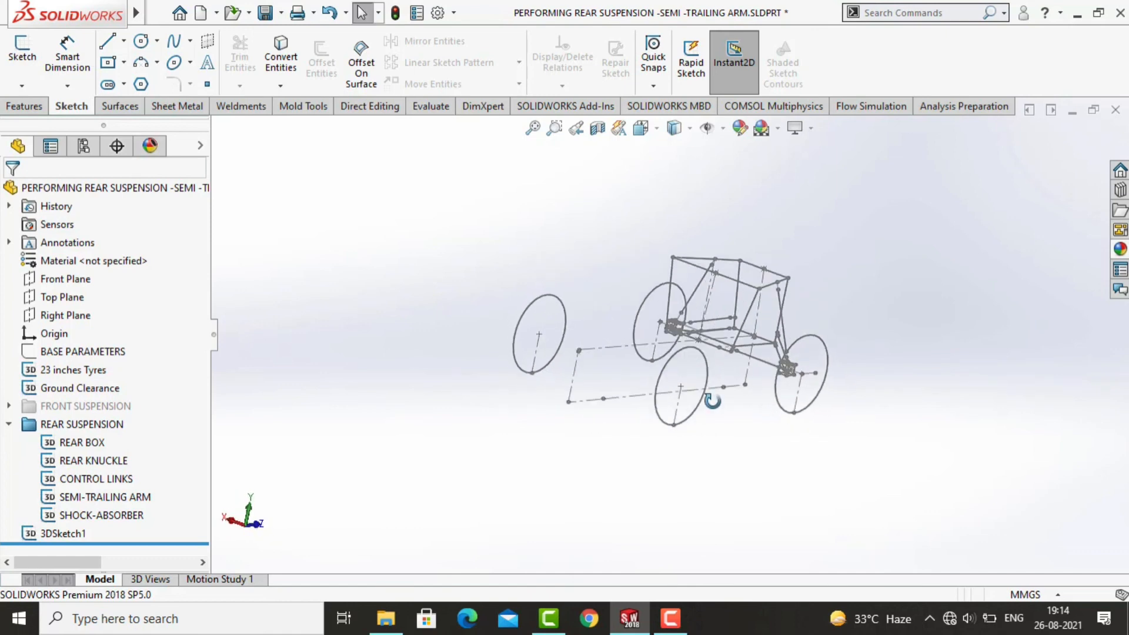
{"action": "left_click", "coordinate": [64, 370]}
{"action": "left_click", "coordinate": [96, 347]}
{"action": "left_click", "coordinate": [71, 388]}
{"action": "left_click", "coordinate": [95, 365]}
Step: Examine the mirrored rear suspension geometry from the front, top, right and oblique views
{"action": "key", "text": "ctrl+1"}
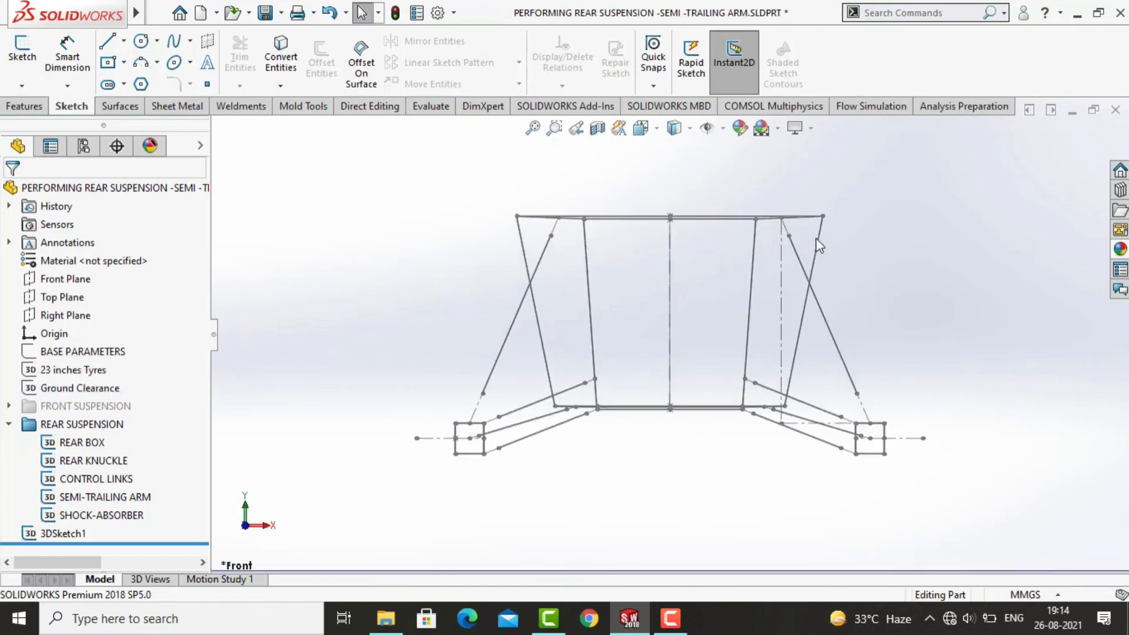
{"action": "key", "text": "ctrl+5"}
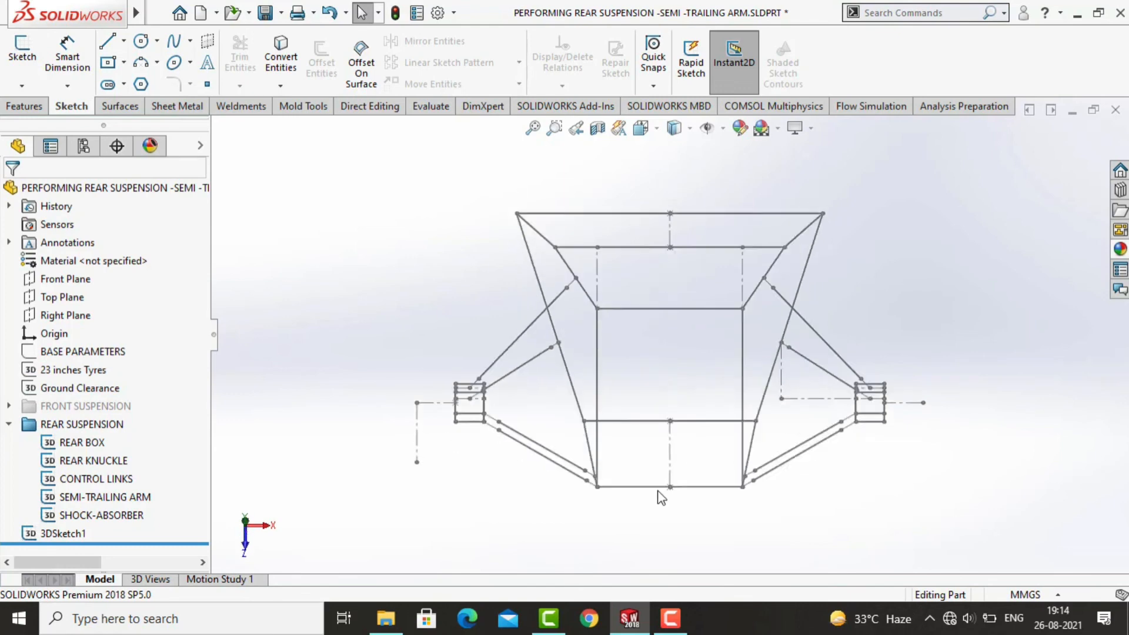
{"action": "key", "text": "ctrl+4"}
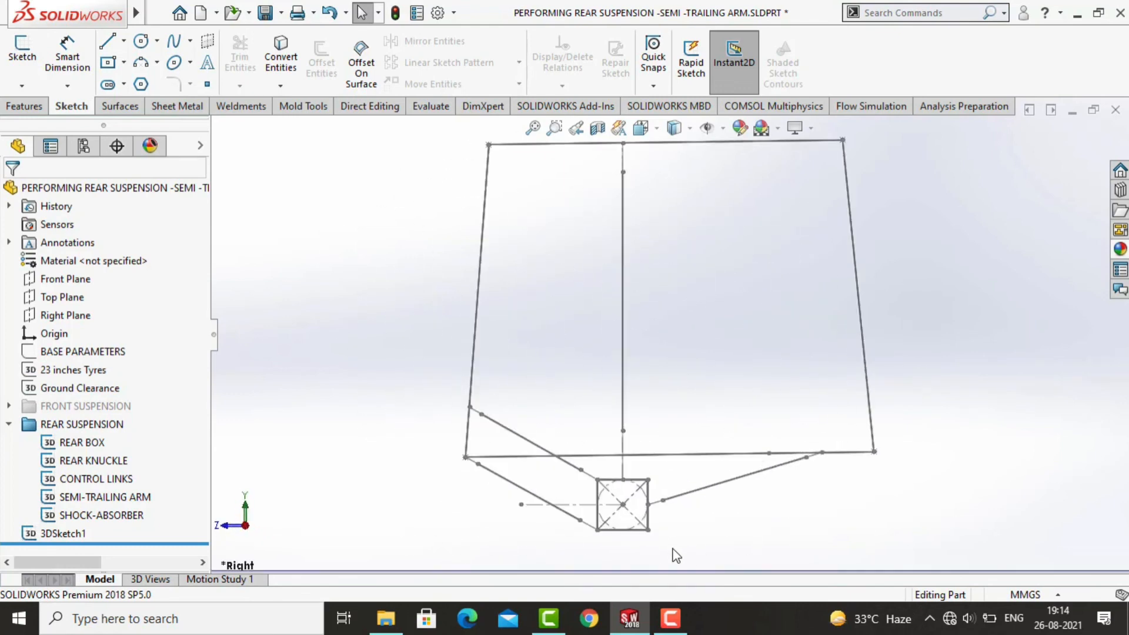
{"action": "key", "text": "ctrl+3"}
{"action": "mouse_move", "coordinate": [655, 547]}
{"action": "middle_mouse_down"}
{"action": "mouse_move", "coordinate": [650, 477]}
{"action": "mouse_move", "coordinate": [682, 527]}
{"action": "mouse_move", "coordinate": [631, 475]}
{"action": "mouse_move", "coordinate": [637, 512]}
{"action": "middle_mouse_up"}
{"action": "scroll", "coordinate": [755, 404], "scroll_direction": "down", "scroll_amount": 3}
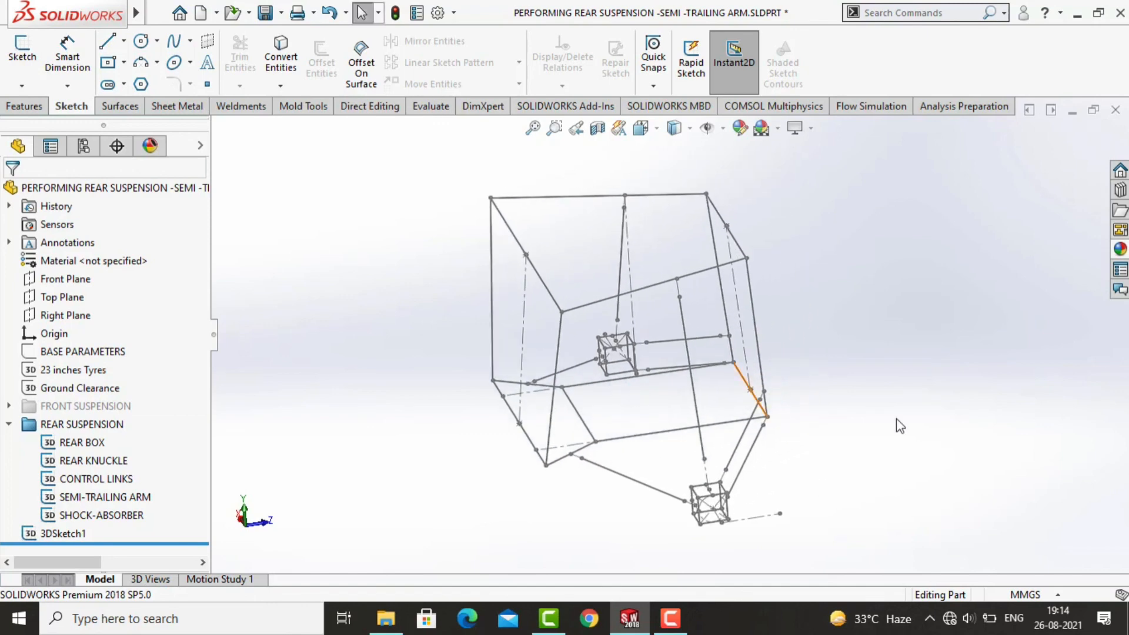
{"action": "scroll", "coordinate": [899, 419], "scroll_direction": "up", "scroll_amount": 1}
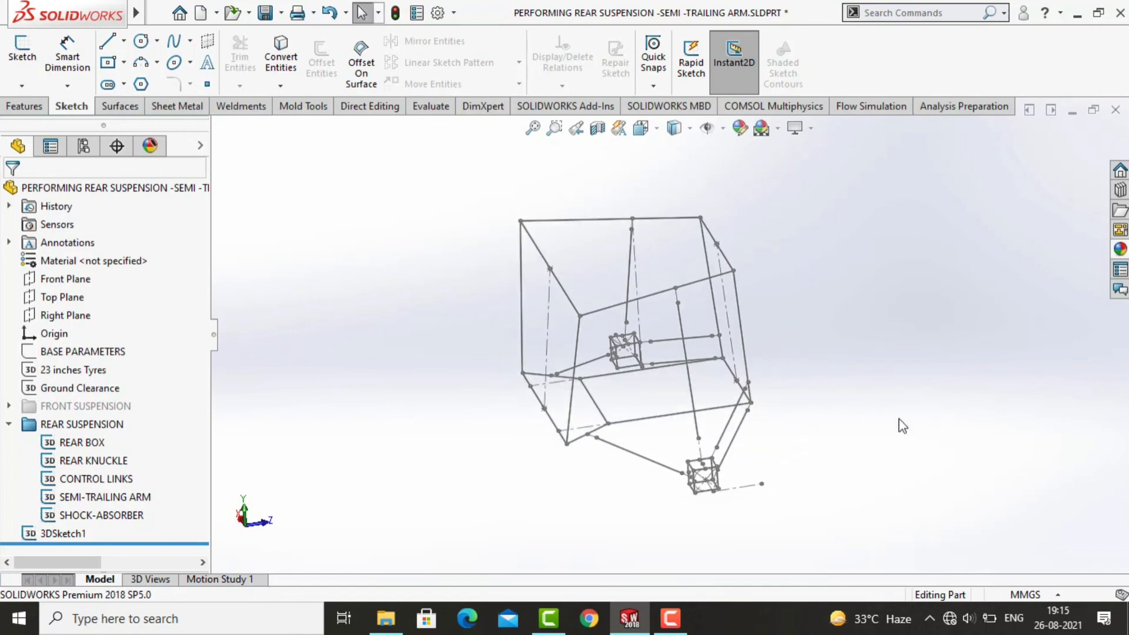
Step: Show the BASE PARAMETERS, 23 inches Tyres and Ground Clearance sketches together with the FRONT SUSPENSION folder
{"action": "left_click", "coordinate": [45, 387]}
{"action": "left_click", "coordinate": [32, 351], "text": "shift"}
{"action": "left_click", "coordinate": [40, 323]}
{"action": "left_click", "coordinate": [48, 406]}
{"action": "left_click", "coordinate": [61, 353]}
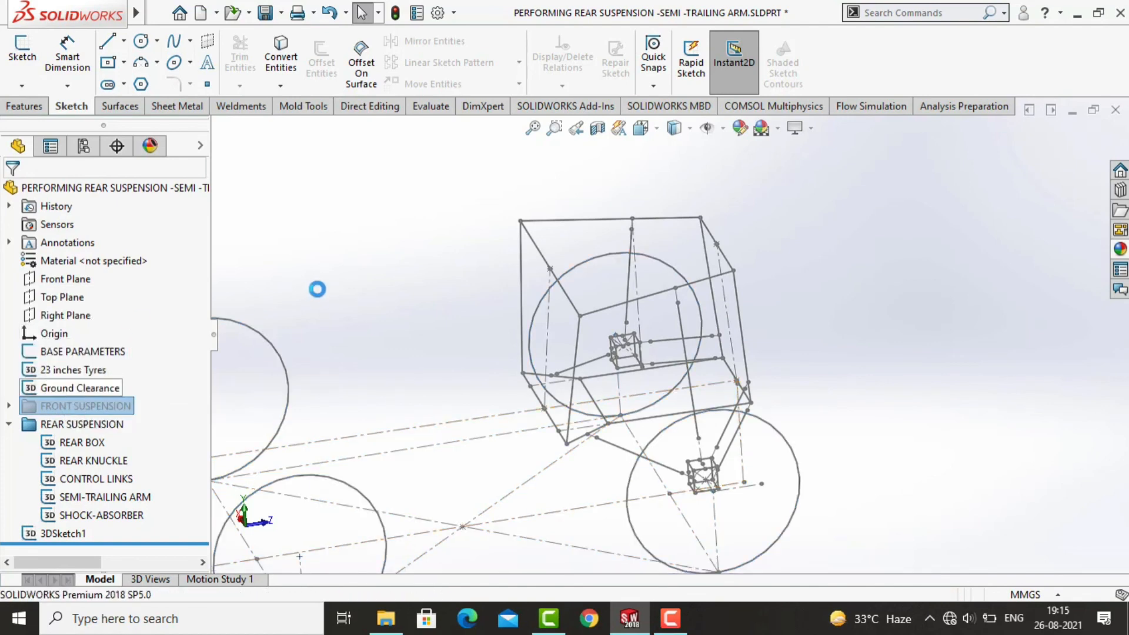
Step: Examine the complete front and rear suspension layout with all four wheels from an oblique view
{"action": "scroll", "coordinate": [411, 326], "scroll_direction": "up", "scroll_amount": 4}
{"action": "mouse_move", "coordinate": [503, 374]}
{"action": "middle_mouse_down"}
{"action": "mouse_move", "coordinate": [538, 361]}
{"action": "mouse_move", "coordinate": [504, 383]}
{"action": "mouse_move", "coordinate": [482, 334]}
{"action": "mouse_move", "coordinate": [504, 370]}
{"action": "mouse_move", "coordinate": [544, 377]}
{"action": "mouse_move", "coordinate": [585, 348]}
{"action": "mouse_move", "coordinate": [564, 368]}
{"action": "middle_mouse_up"}
{"action": "scroll", "coordinate": [574, 353], "scroll_direction": "down", "scroll_amount": 4}
{"action": "middle_click_drag", "start_coordinate": [568, 314], "coordinate": [569, 332]}
{"action": "mouse_move", "coordinate": [569, 333]}
{"action": "middle_mouse_down", "text": "ctrl"}
{"action": "mouse_move", "coordinate": [594, 285]}
{"action": "mouse_move", "coordinate": [599, 294]}
{"action": "mouse_move", "coordinate": [587, 265]}
{"action": "middle_mouse_up", "text": "ctrl"}
{"action": "scroll", "coordinate": [597, 297], "scroll_direction": "down", "scroll_amount": 1}
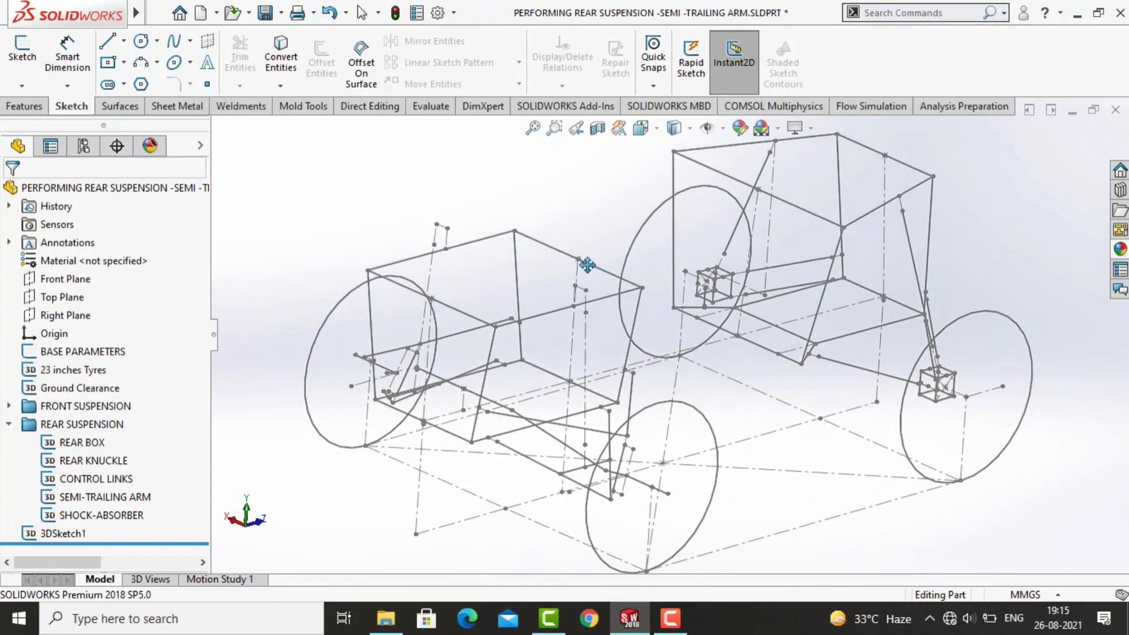